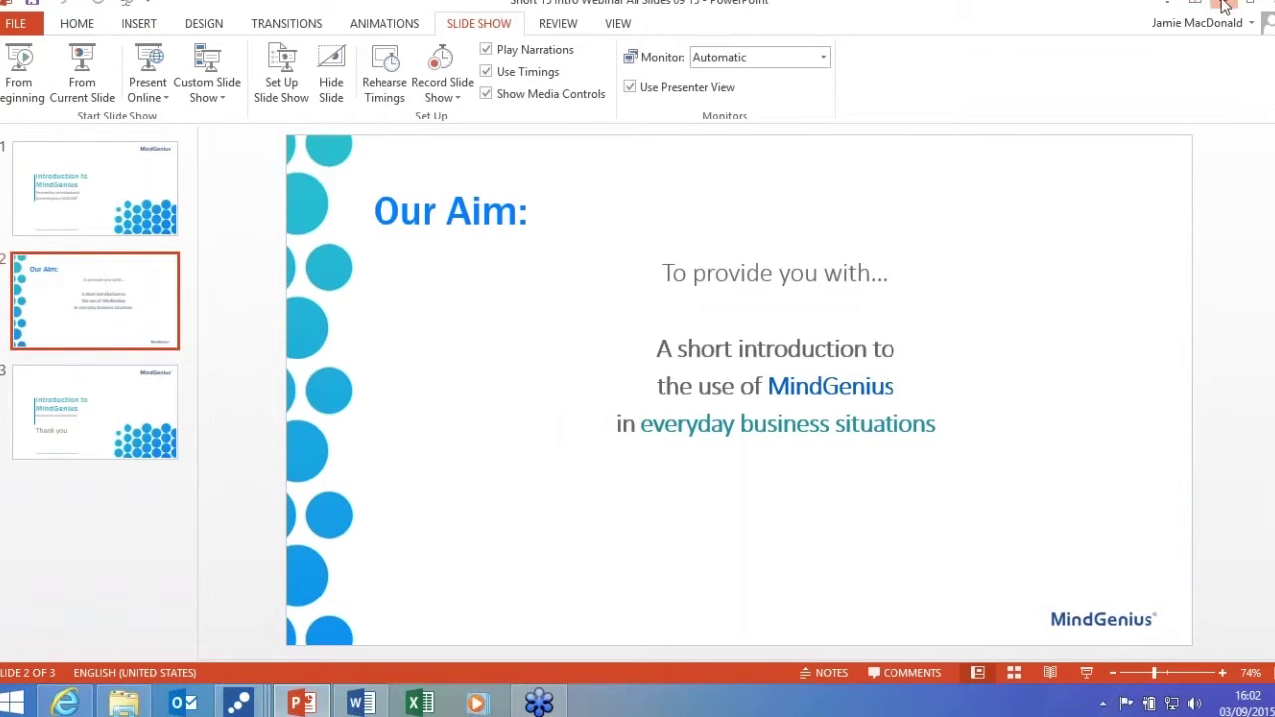
Return to the introduction map and expand Business Productivity Tool, highlighting Increase effectiveness.
{"action": "left_click", "coordinate": [1225, 8]}
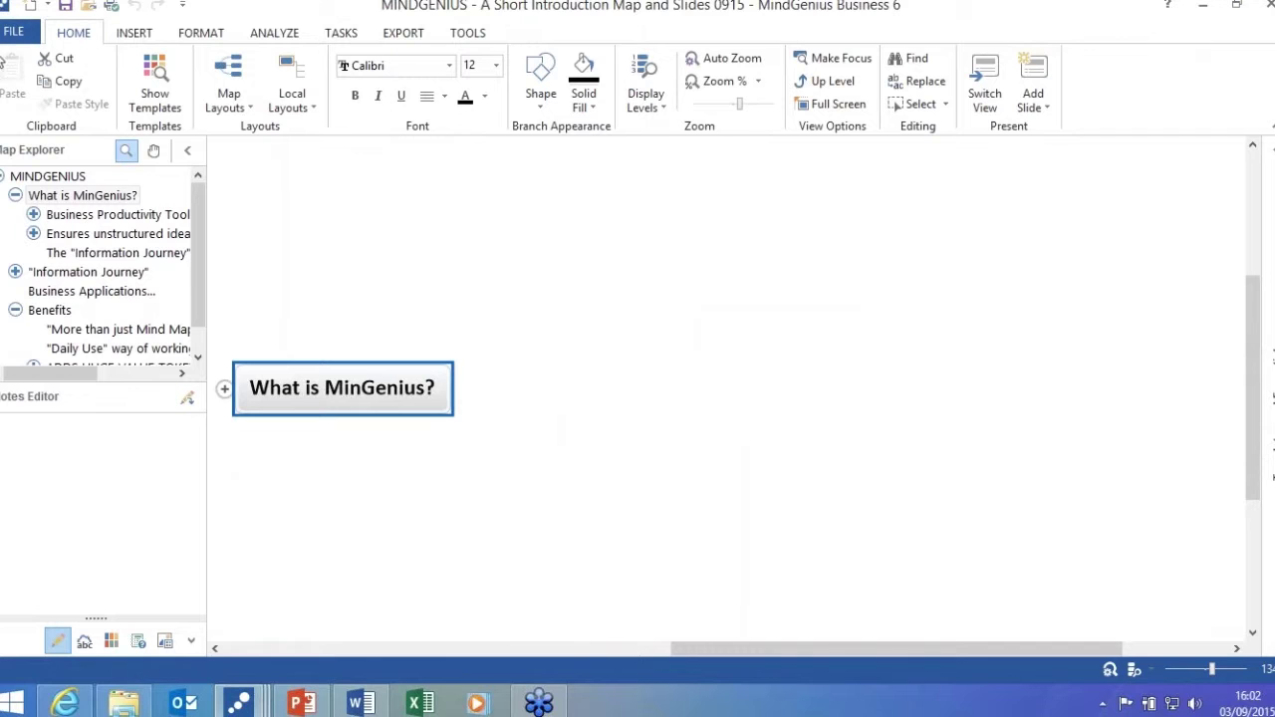
{"action": "left_click", "coordinate": [114, 215]}
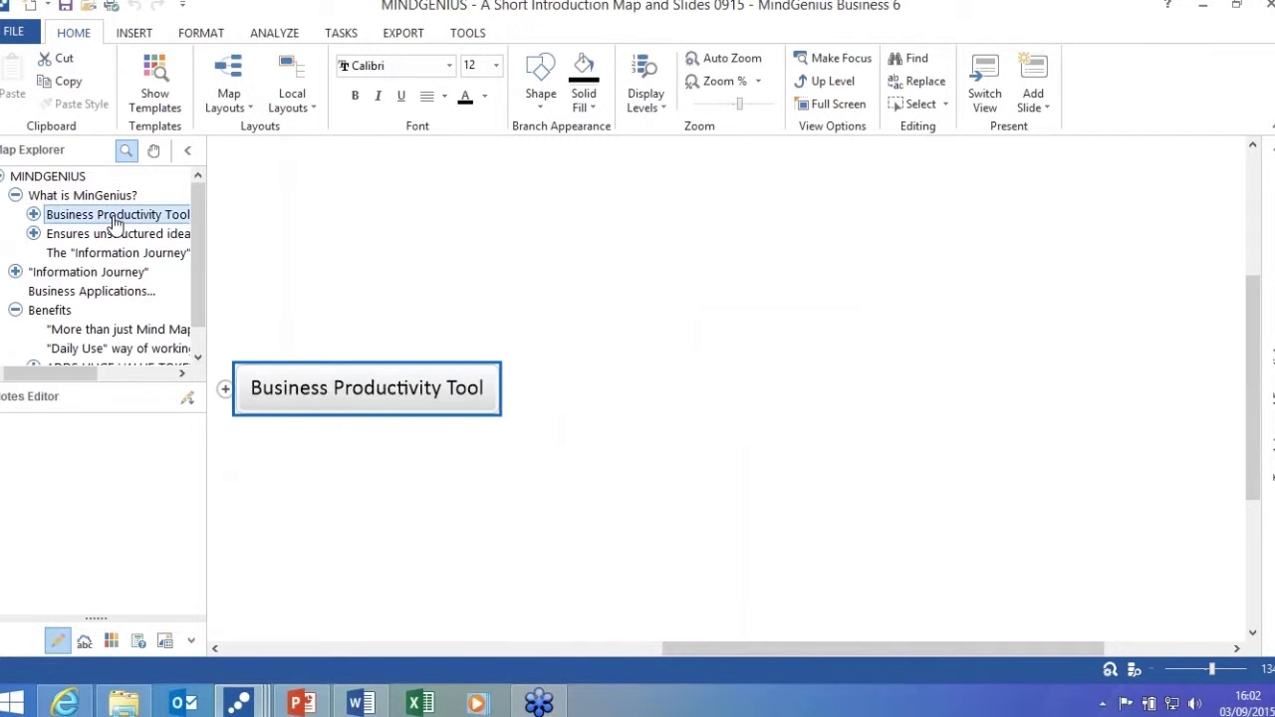
{"action": "left_click", "coordinate": [225, 389]}
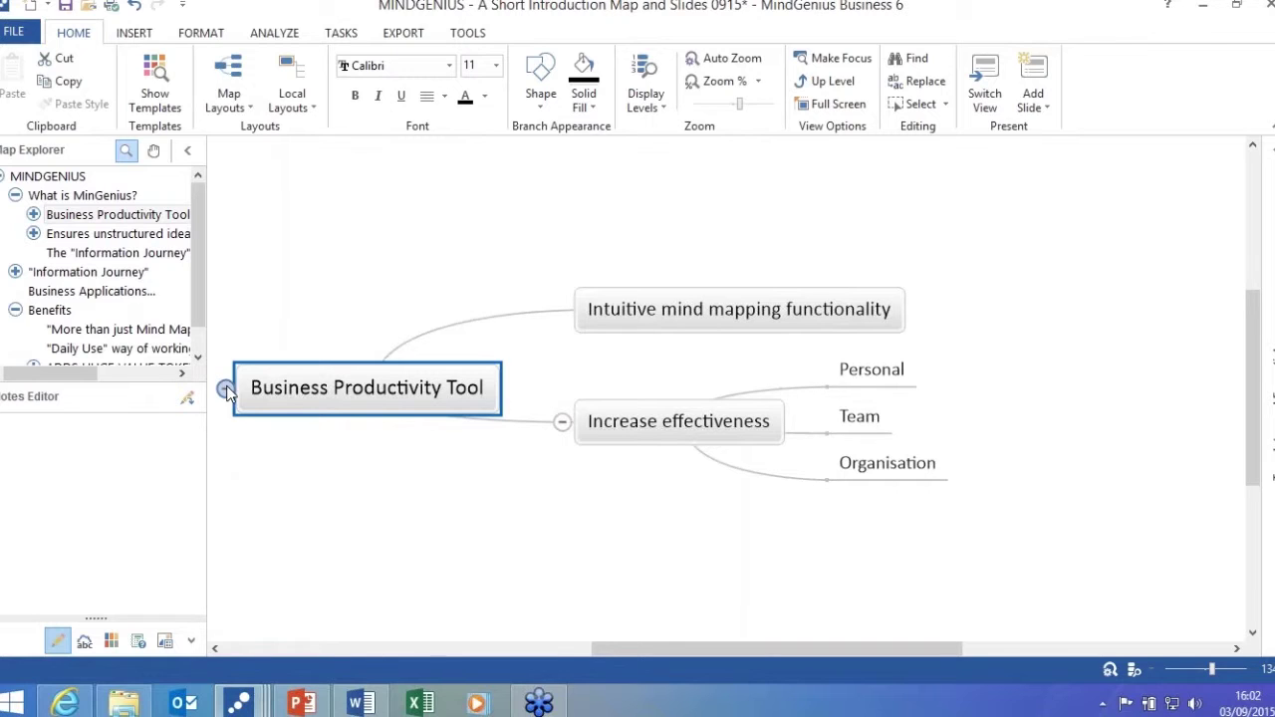
{"action": "left_click", "coordinate": [711, 438]}
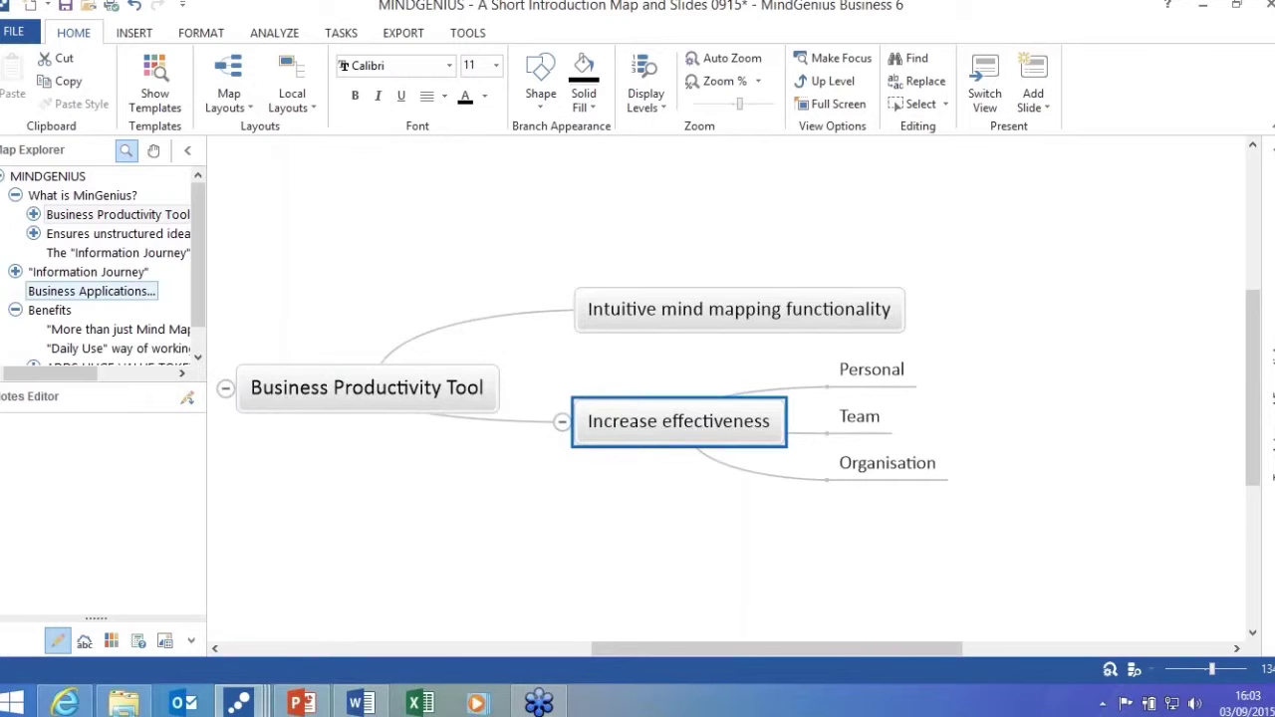
Step through the Captured, Understood, Decided On and Acted On topics, then show Information Journey.
{"action": "left_click", "coordinate": [100, 234]}
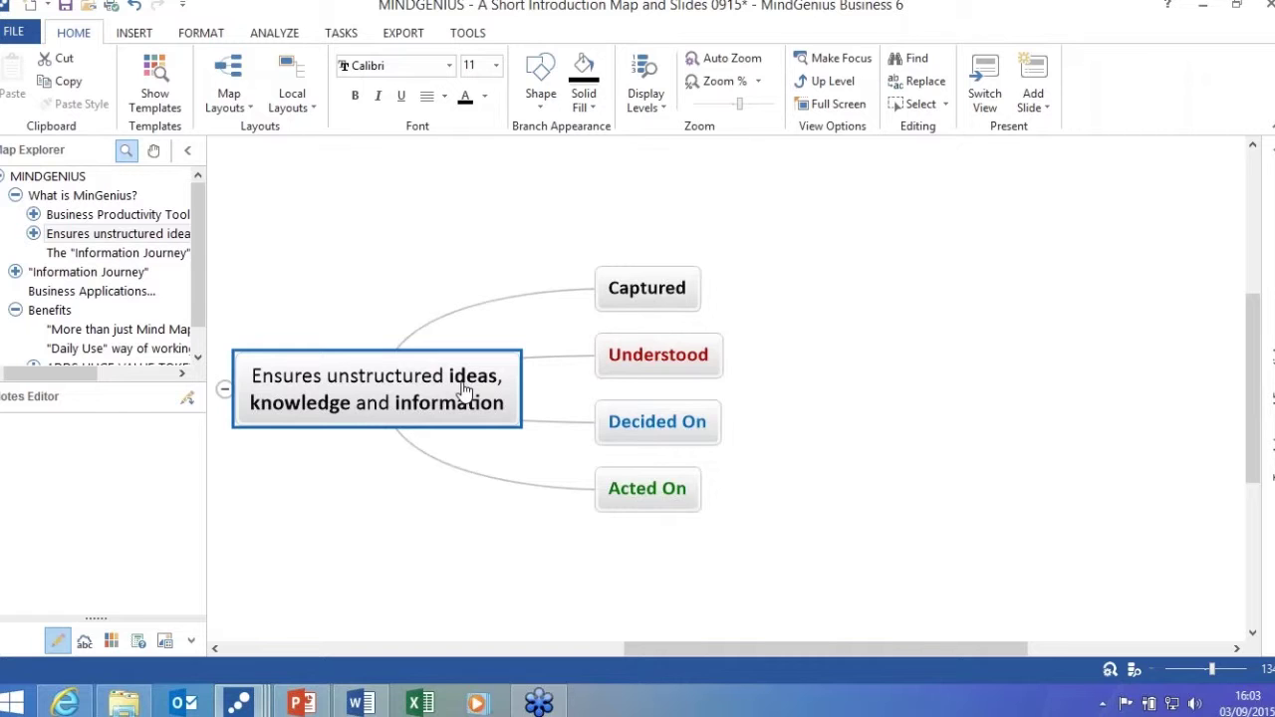
{"action": "left_click", "coordinate": [654, 301]}
{"action": "left_click", "coordinate": [662, 357]}
{"action": "left_click", "coordinate": [665, 422]}
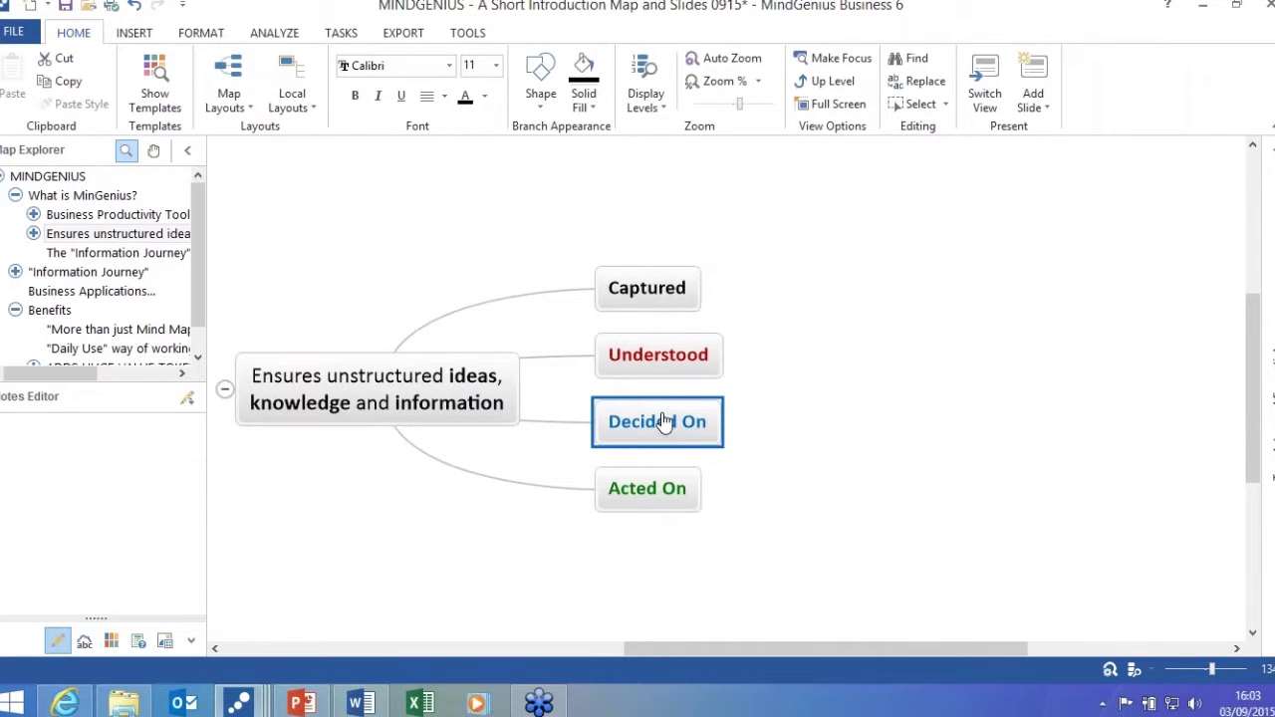
{"action": "left_click", "coordinate": [665, 504]}
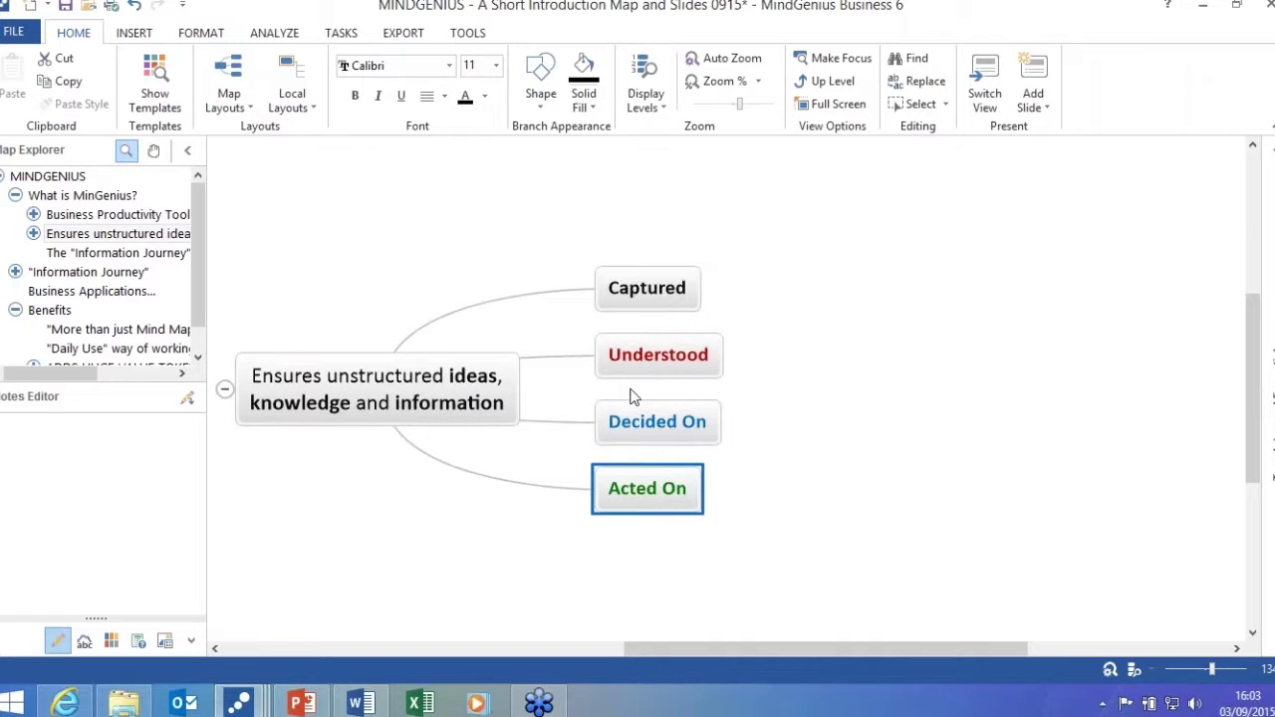
{"action": "left_click", "coordinate": [95, 273]}
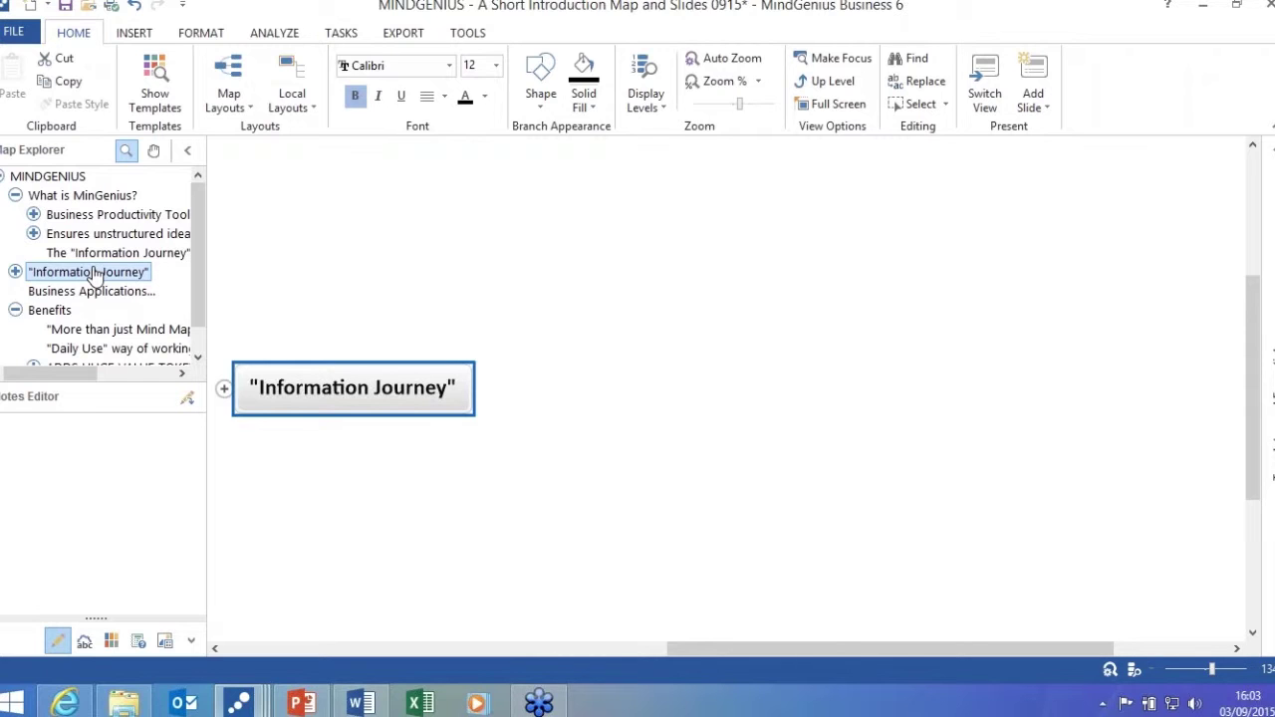
Expand Information Journey and its six business activities, then highlight the Absolute need... topic.
{"action": "left_click", "coordinate": [224, 388]}
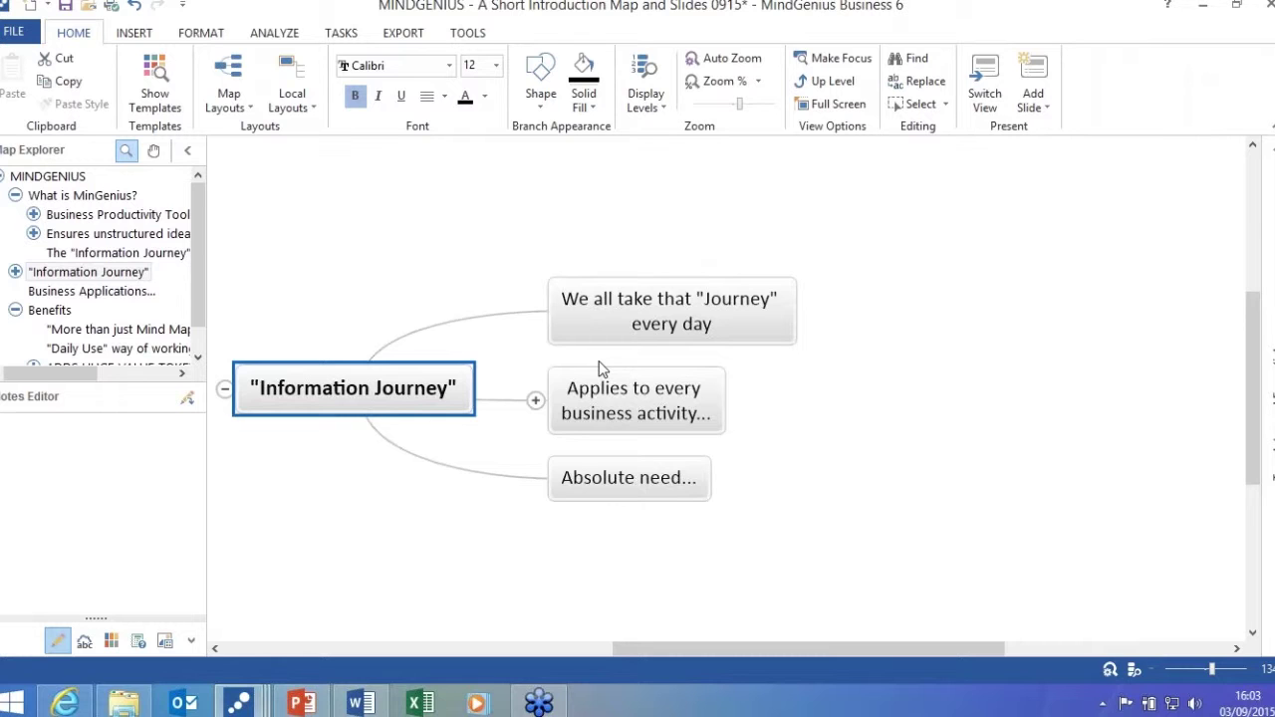
{"action": "left_click", "coordinate": [535, 400]}
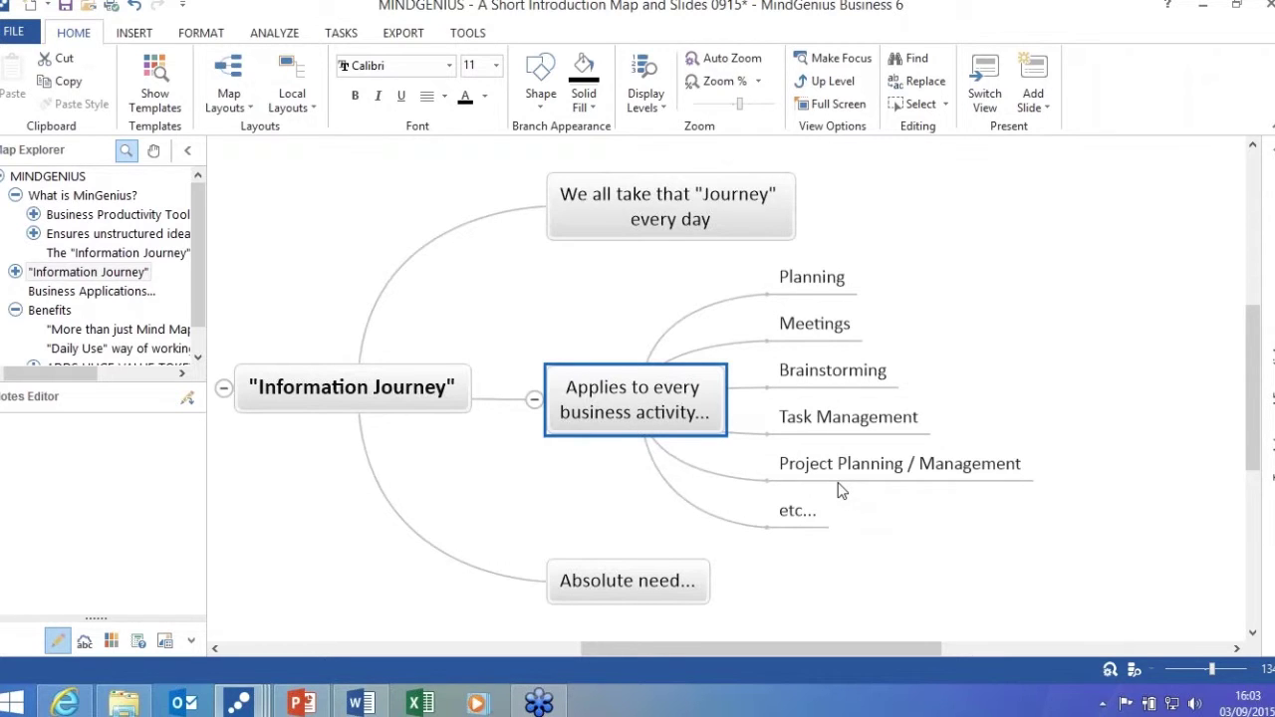
{"action": "left_click", "coordinate": [669, 576]}
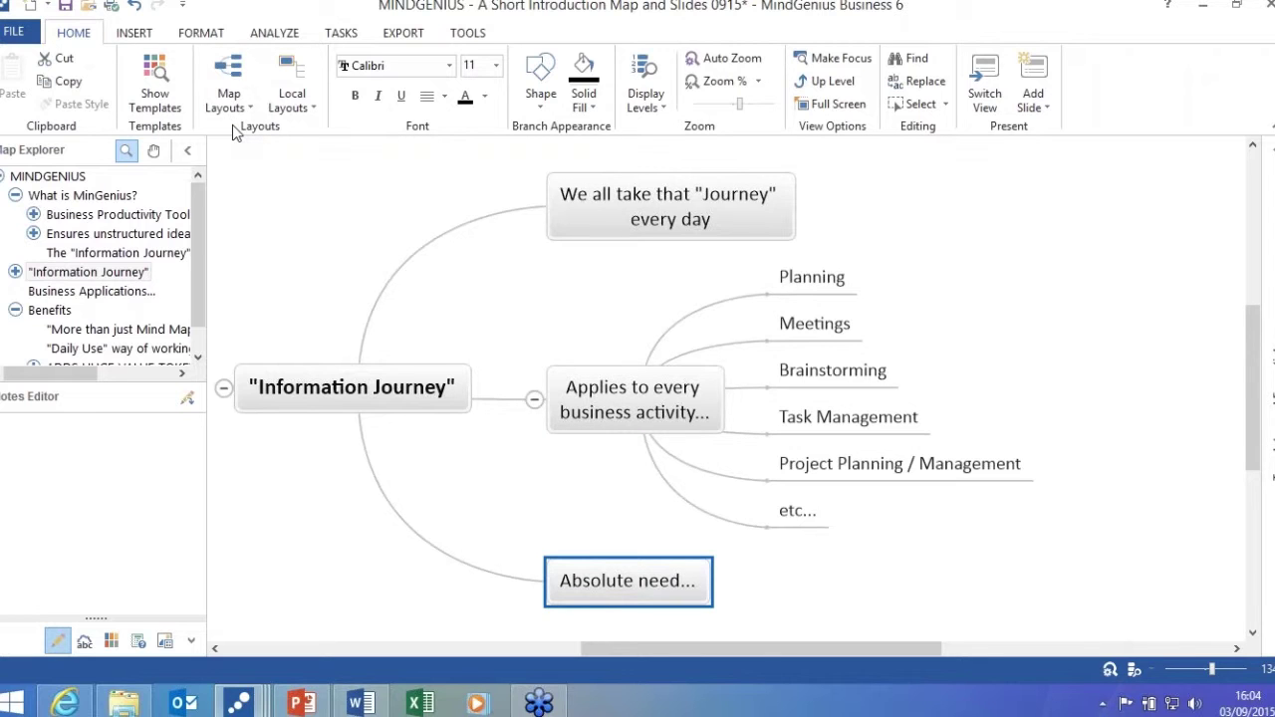
Start a new blank map and title its central topic 'User Group'.
{"action": "left_click", "coordinate": [28, 20]}
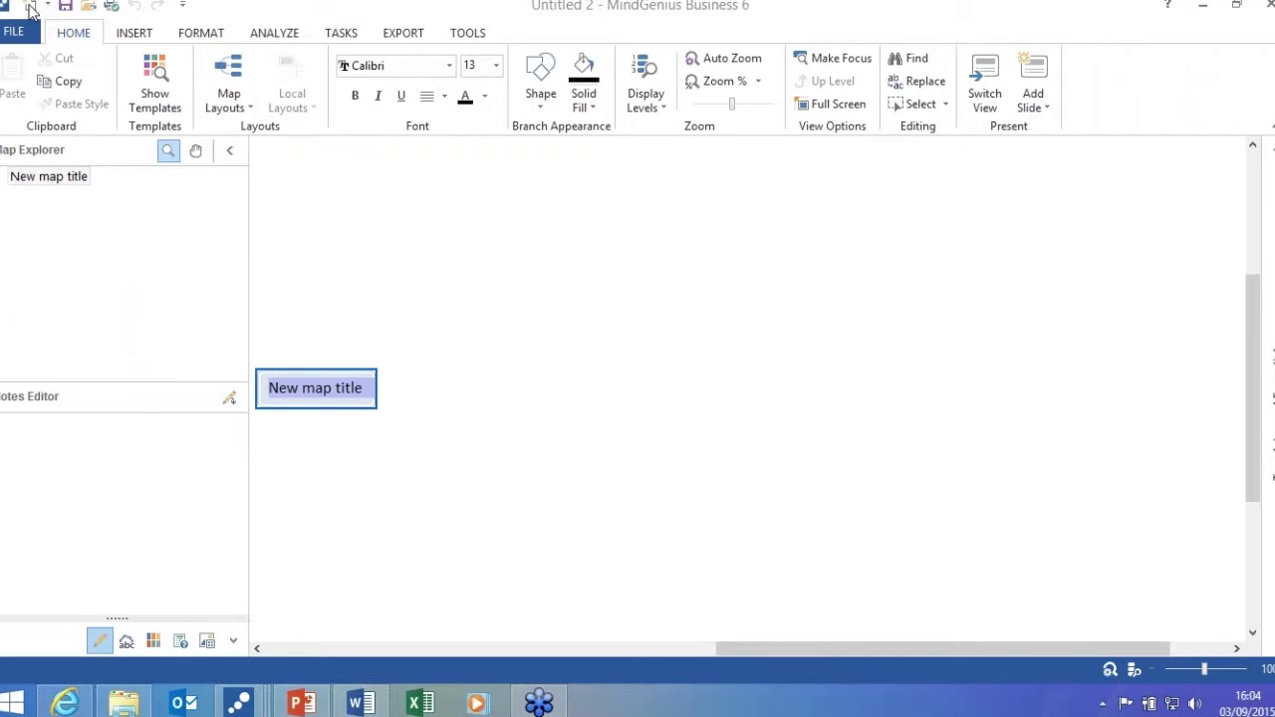
{"action": "type", "text": "User"}
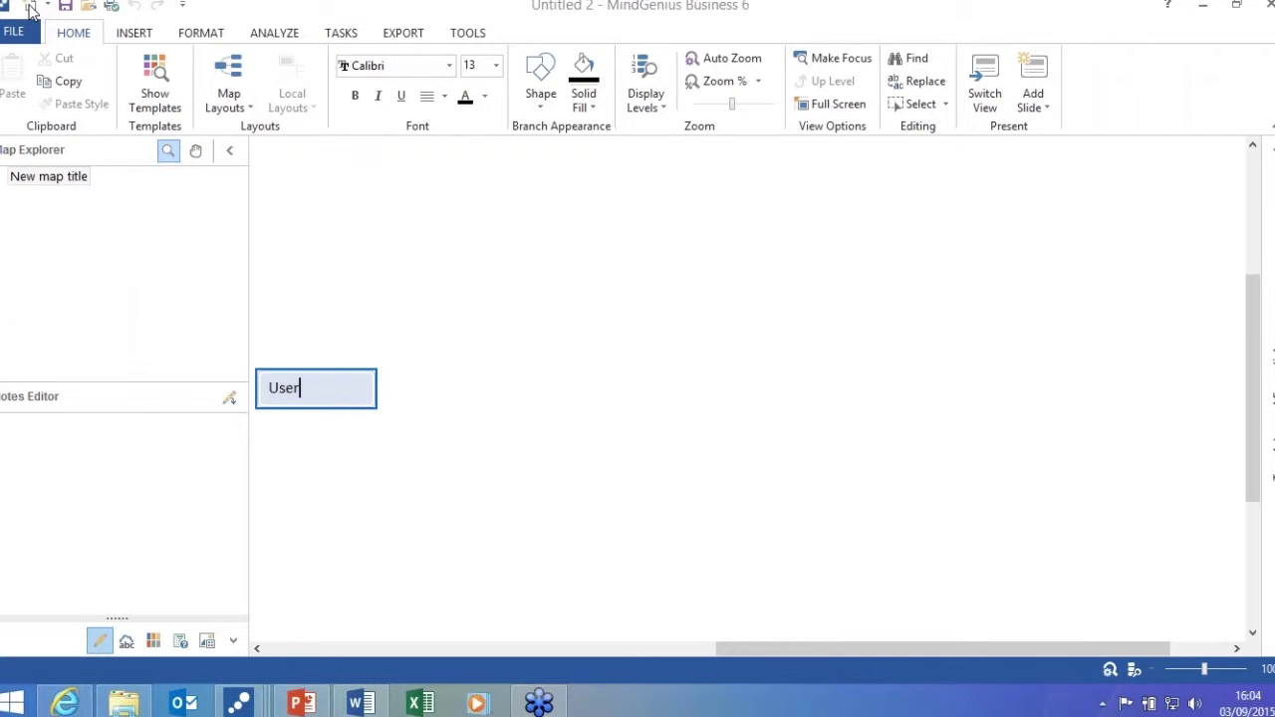
{"action": "type", "text": " Group"}
{"action": "key", "text": "Return"}
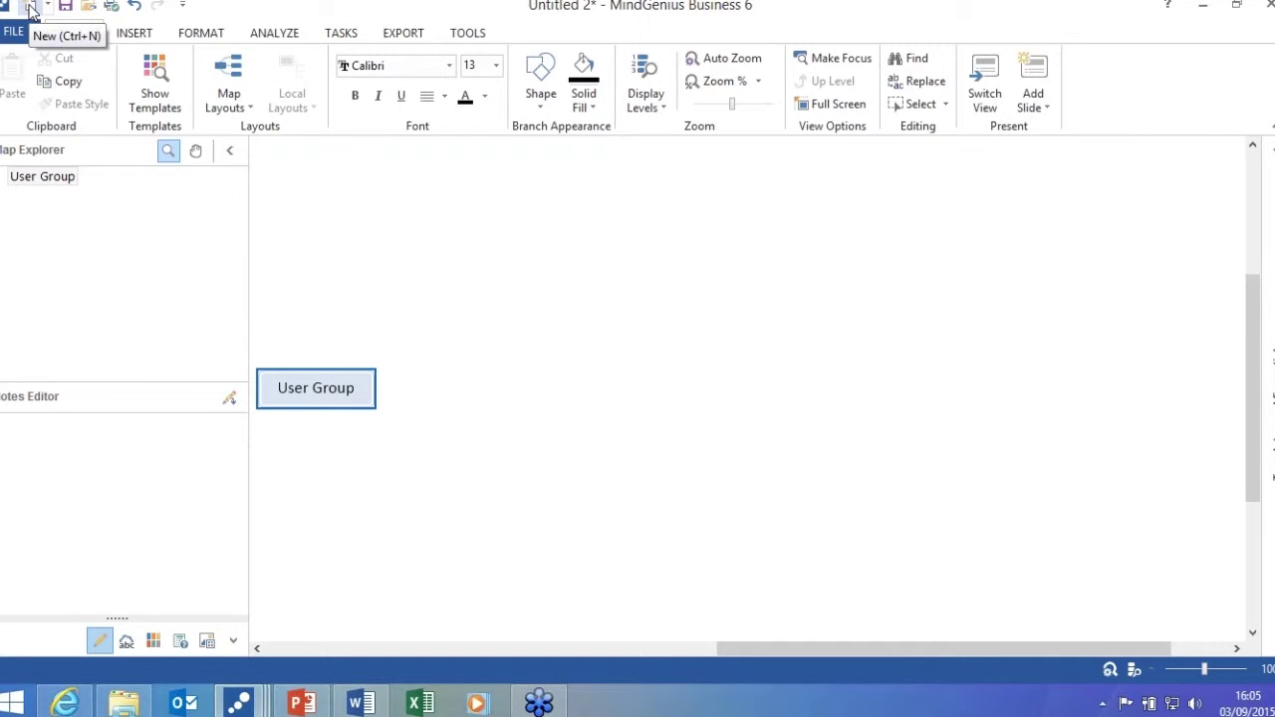
Add the branches 'Plan event', 'ID Target Audience' and 'determine objectives' under User Group.
{"action": "type", "text": "Plan"}
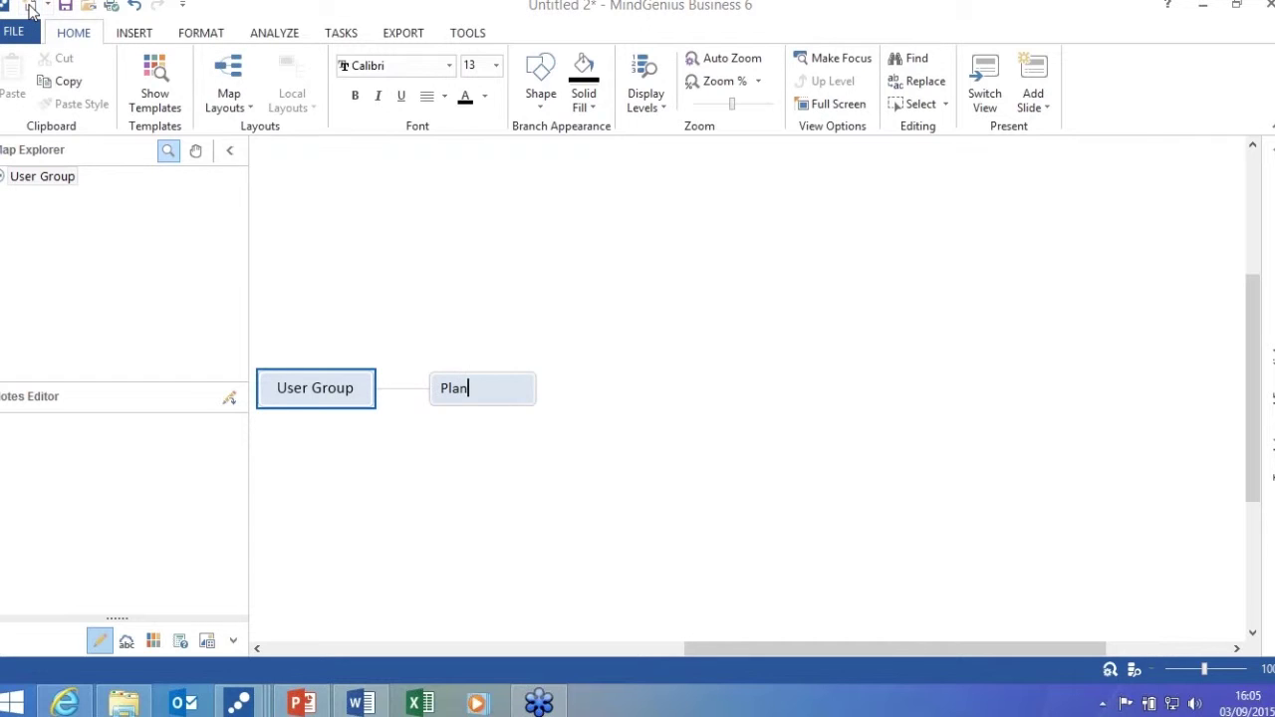
{"action": "type", "text": " event"}
{"action": "key", "text": "Return"}
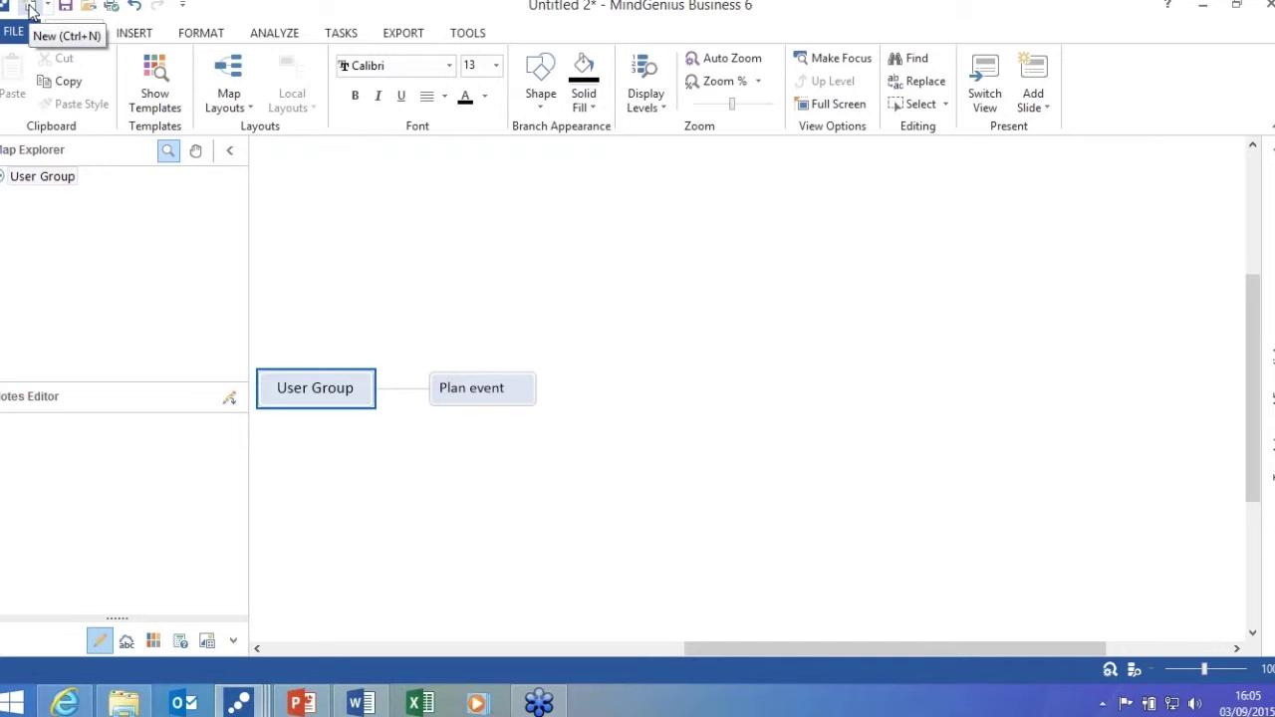
{"action": "key", "text": "Return"}
{"action": "type", "text": "ID Target"}
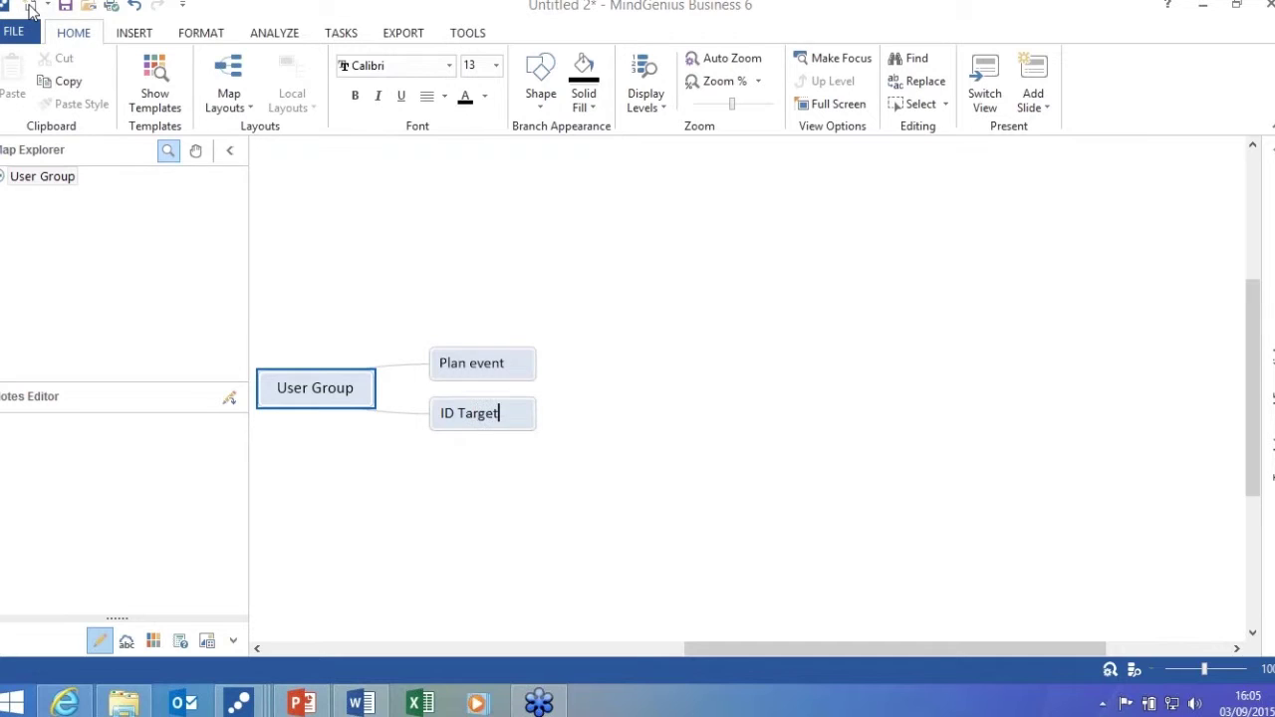
{"action": "type", "text": " Audience"}
{"action": "key", "text": "Return"}
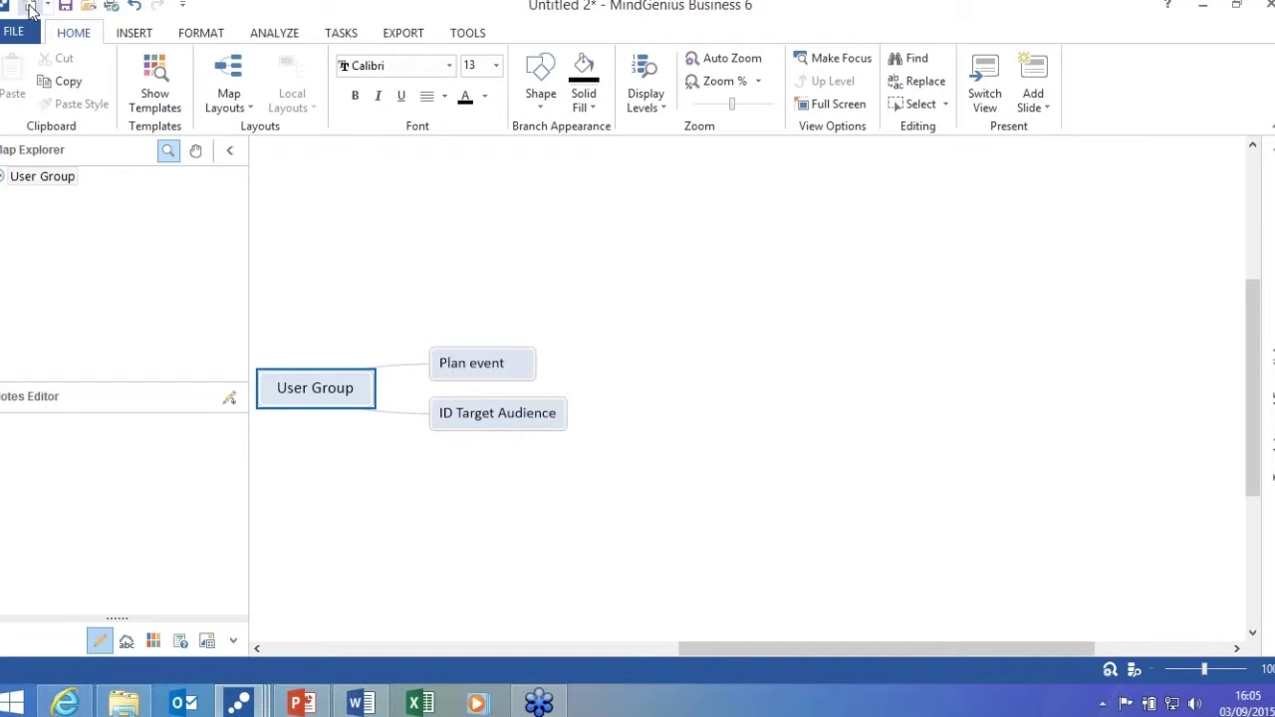
{"action": "key", "text": "Return"}
{"action": "type", "text": "determ,ine"}
{"action": "key", "text": "BackSpace"}
{"action": "key", "text": "BackSpace"}
{"action": "key", "text": "BackSpace"}
{"action": "key", "text": "BackSpace"}
{"action": "type", "text": "ine "}
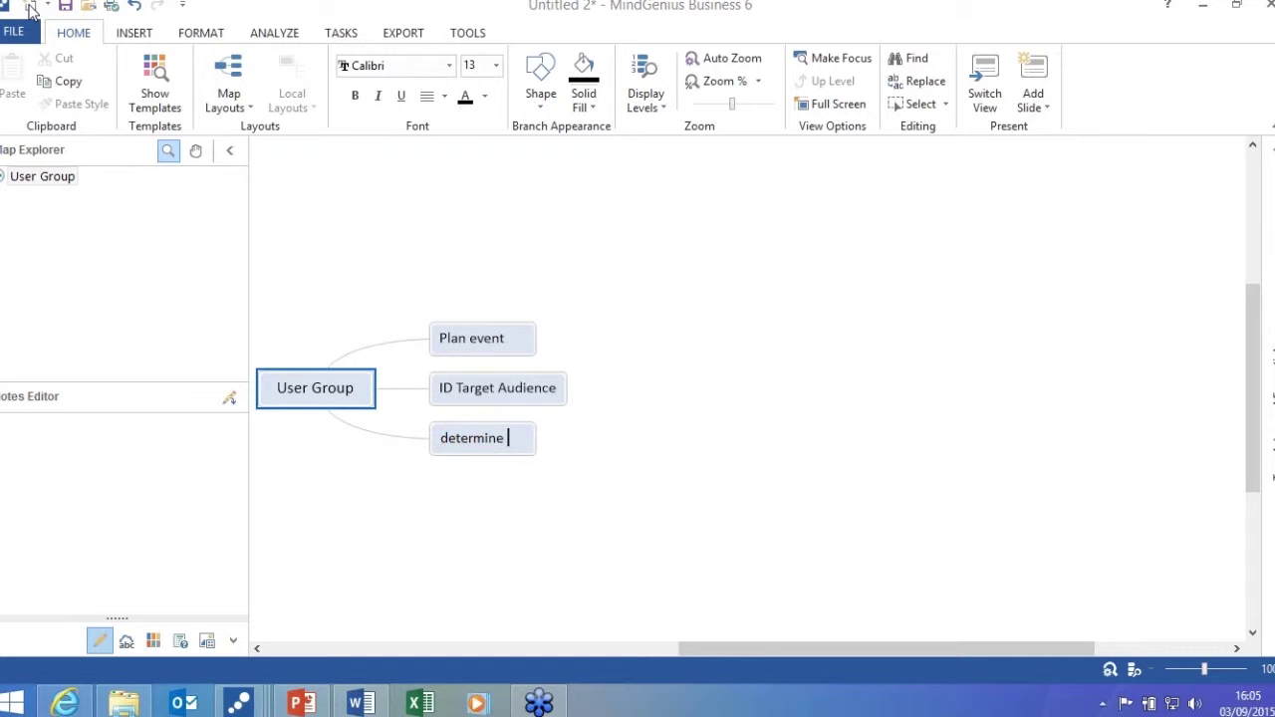
{"action": "type", "text": "objectives"}
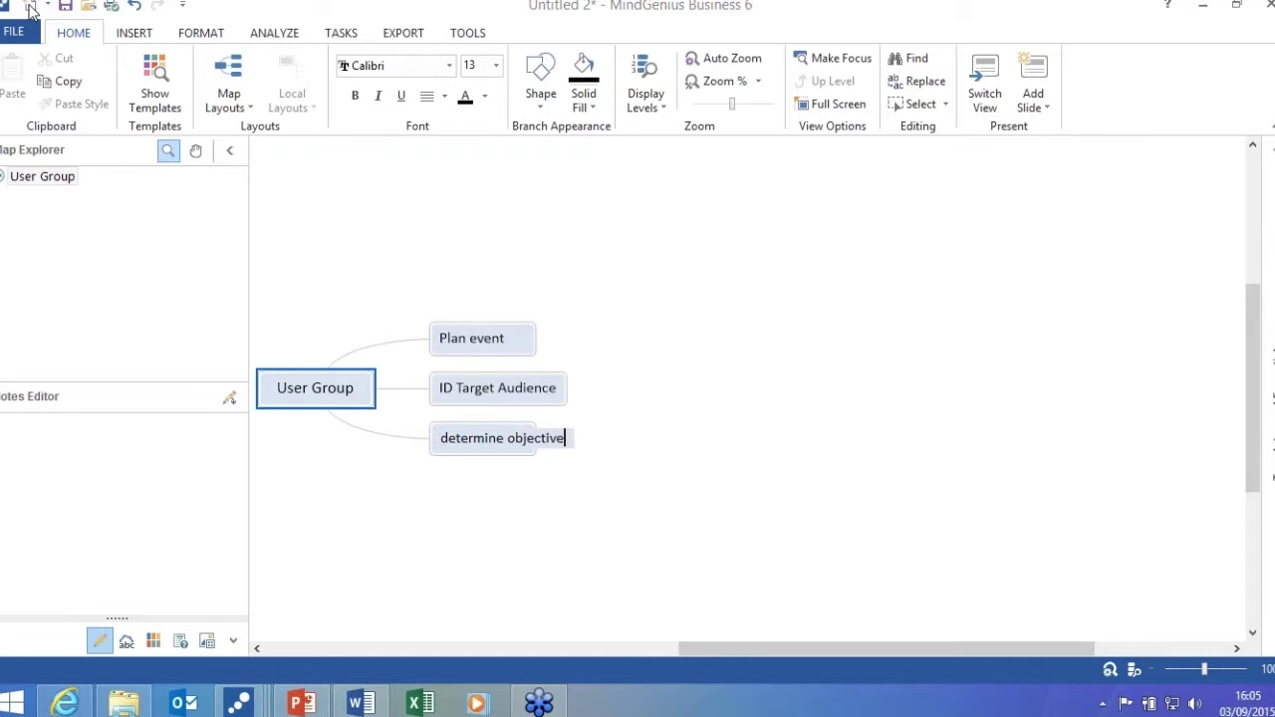
{"action": "key", "text": "Return"}
{"action": "key", "text": "Return"}
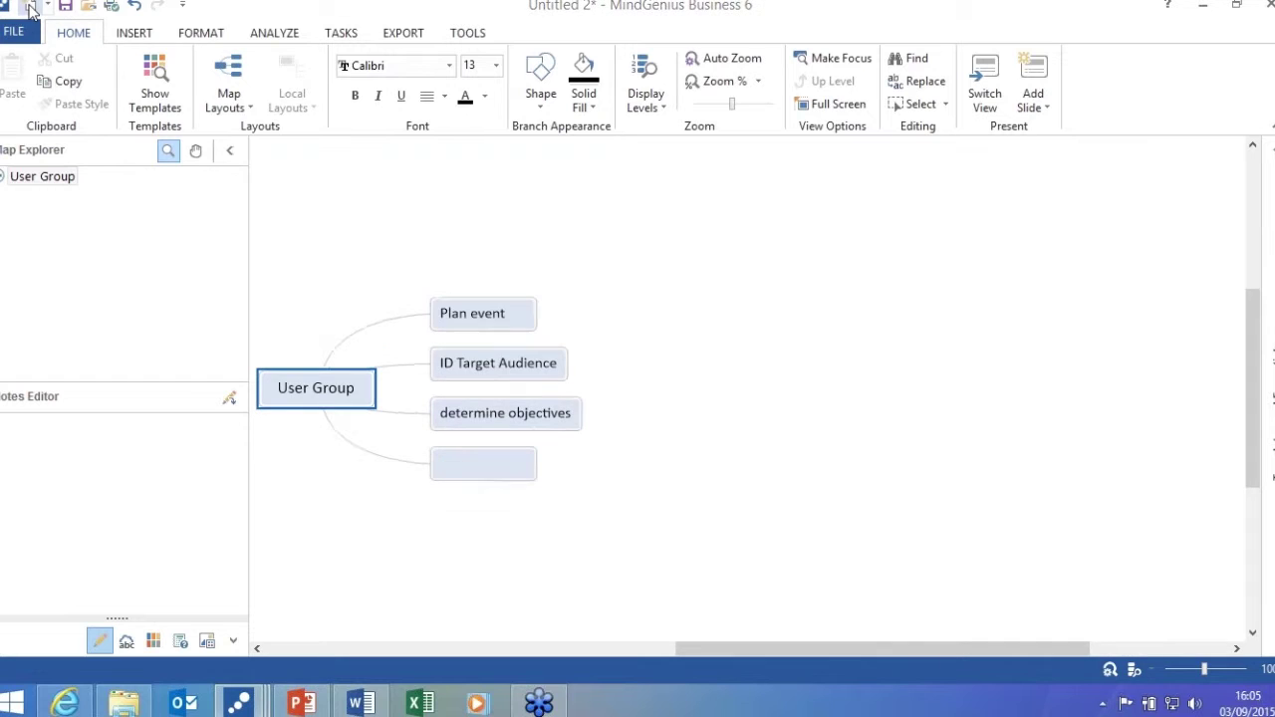
Add the branches 'develop agenda', 'select venue', 'manage day of event' and 'follow up'.
{"action": "type", "text": "develop "}
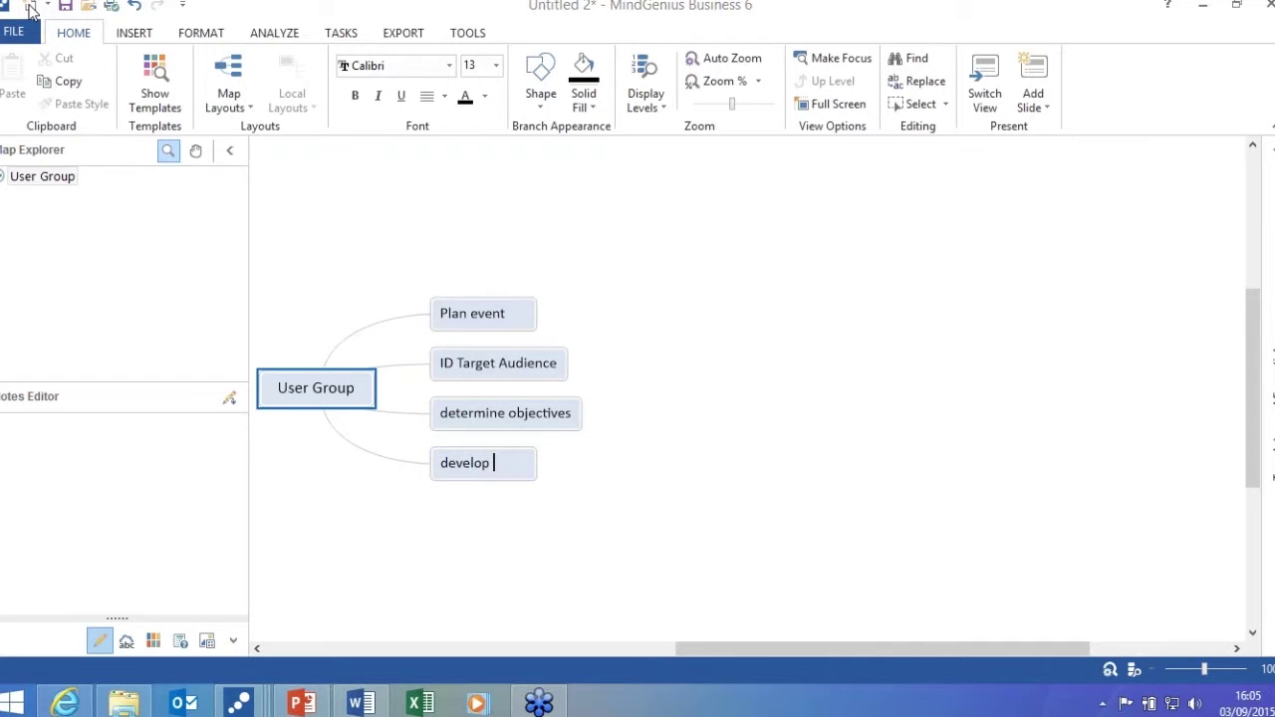
{"action": "type", "text": "agenda"}
{"action": "key", "text": "Return"}
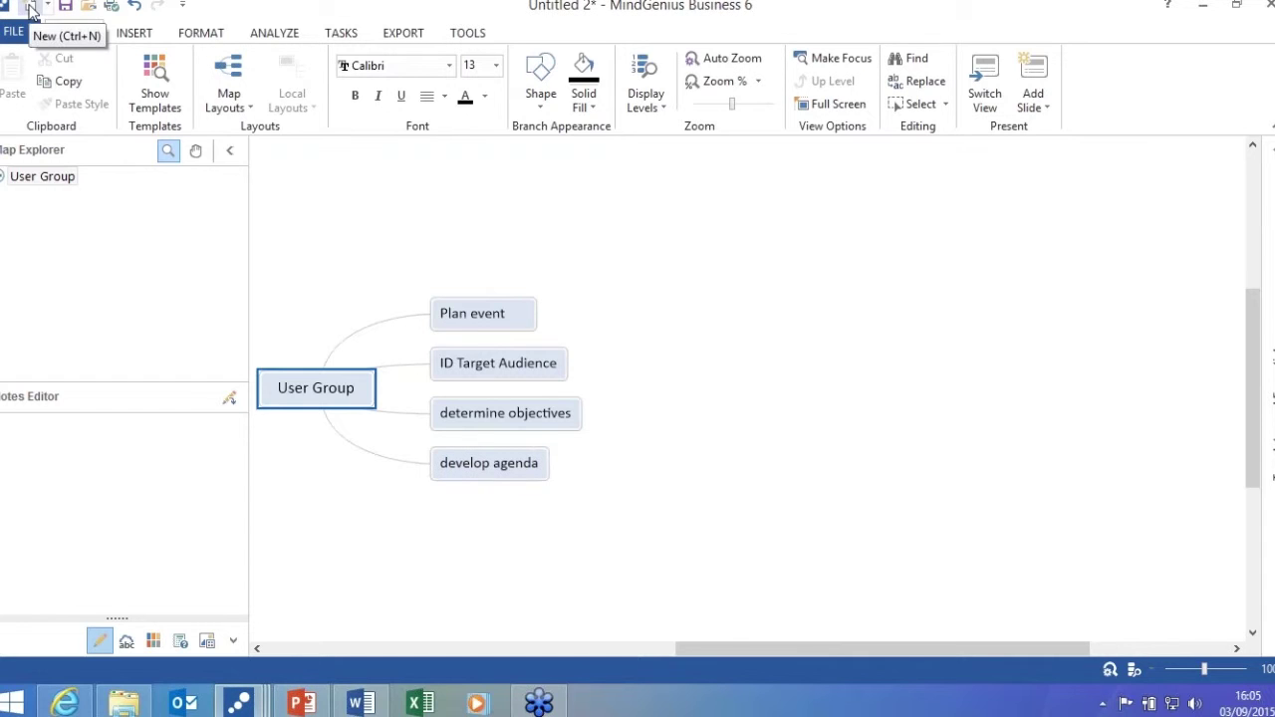
{"action": "type", "text": "select "}
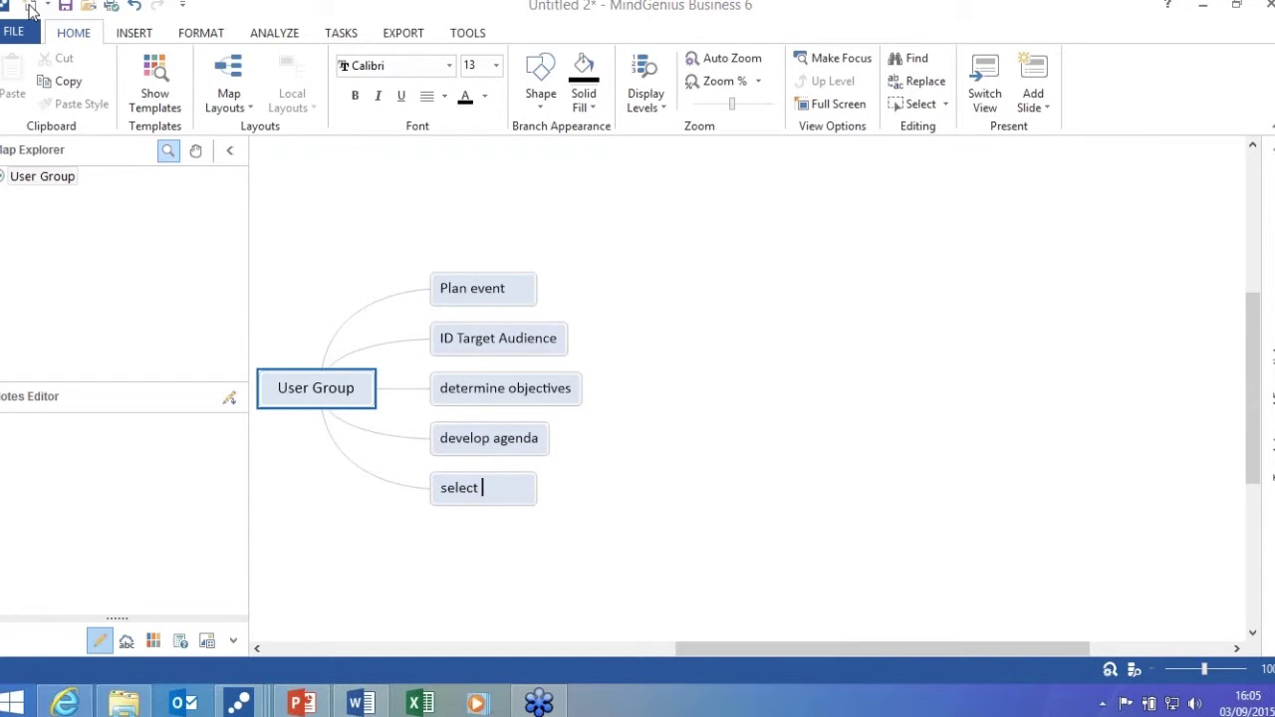
{"action": "type", "text": "venue"}
{"action": "key", "text": "Return"}
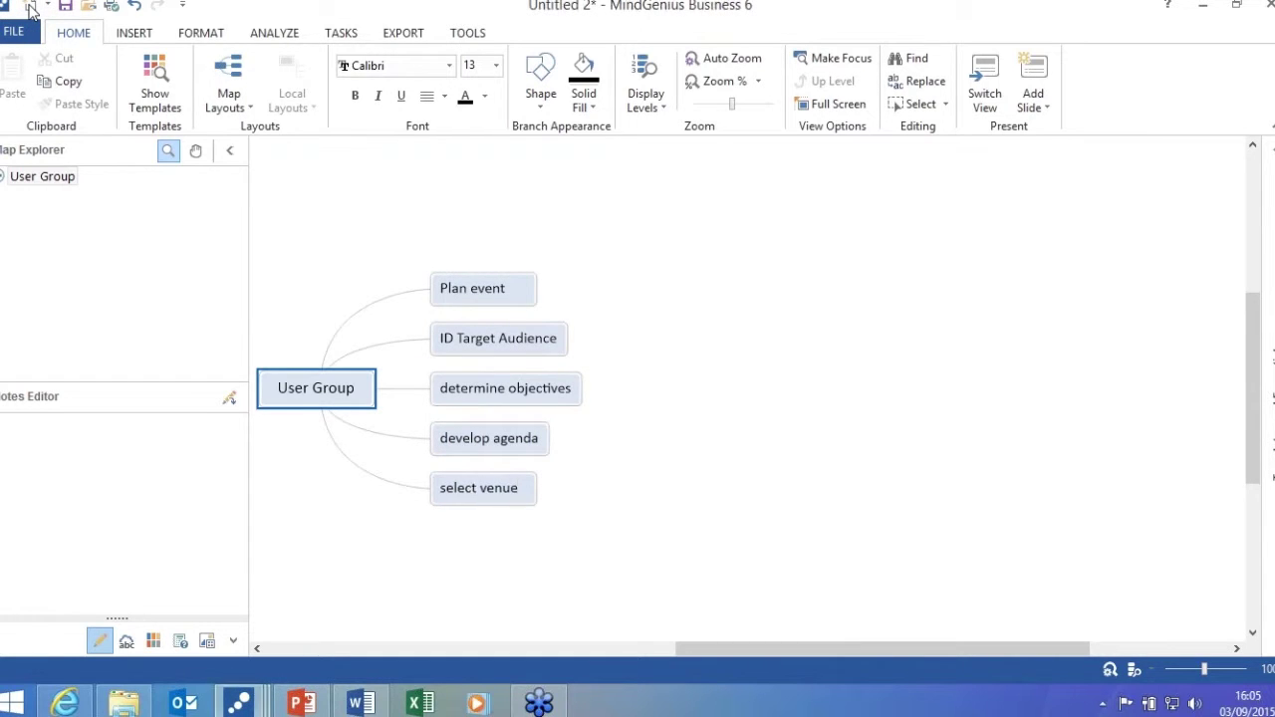
{"action": "key", "text": "Return"}
{"action": "type", "text": "manage day"}
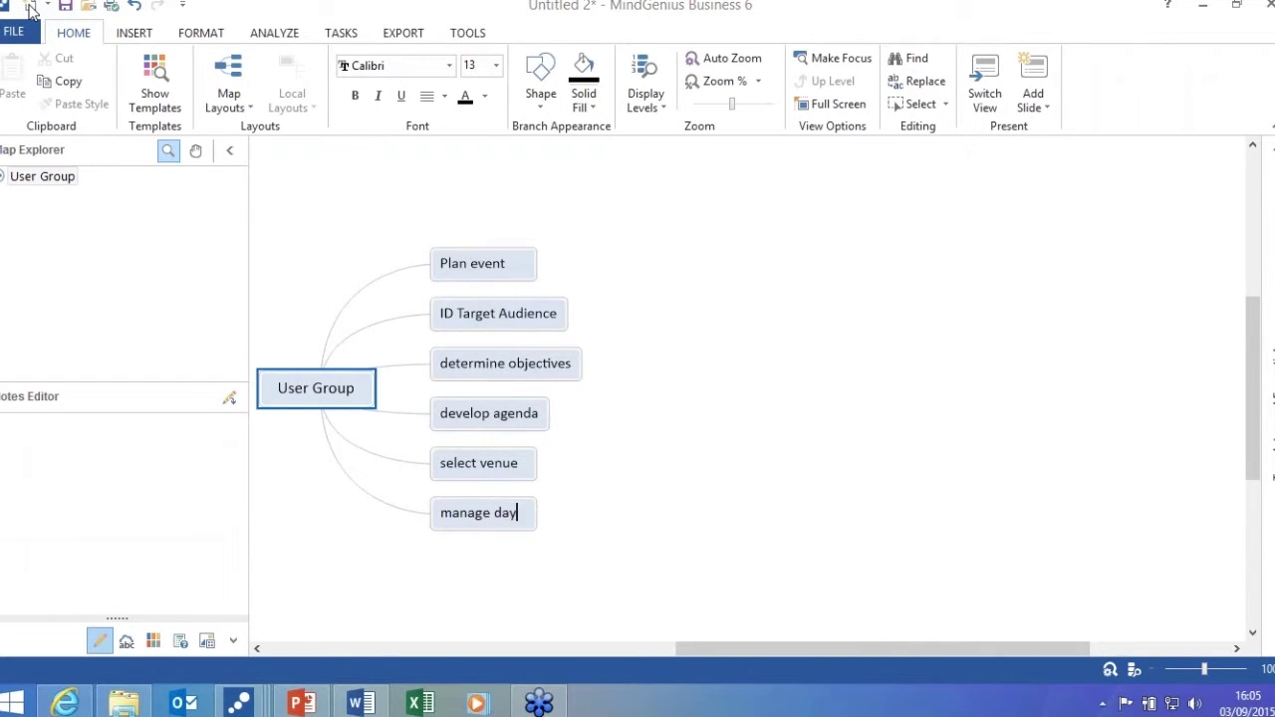
{"action": "type", "text": " of event"}
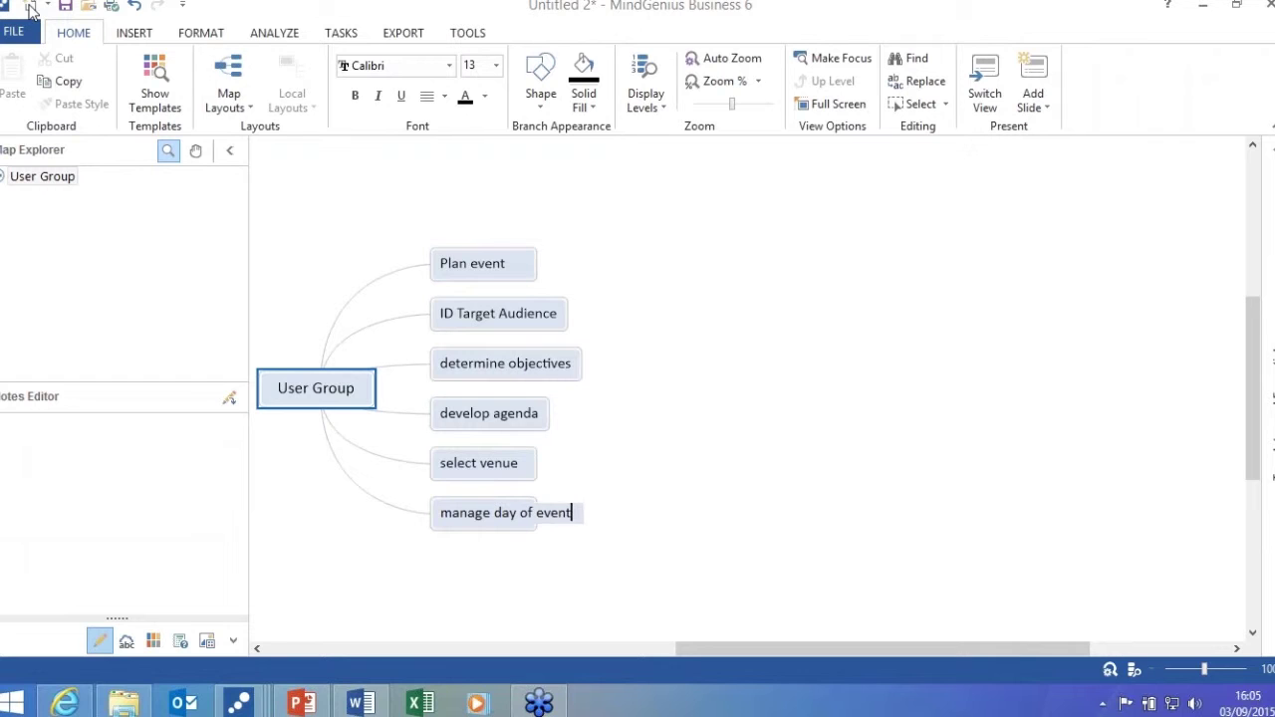
{"action": "key", "text": "Return"}
{"action": "key", "text": "Return"}
{"action": "type", "text": "fololow up"}
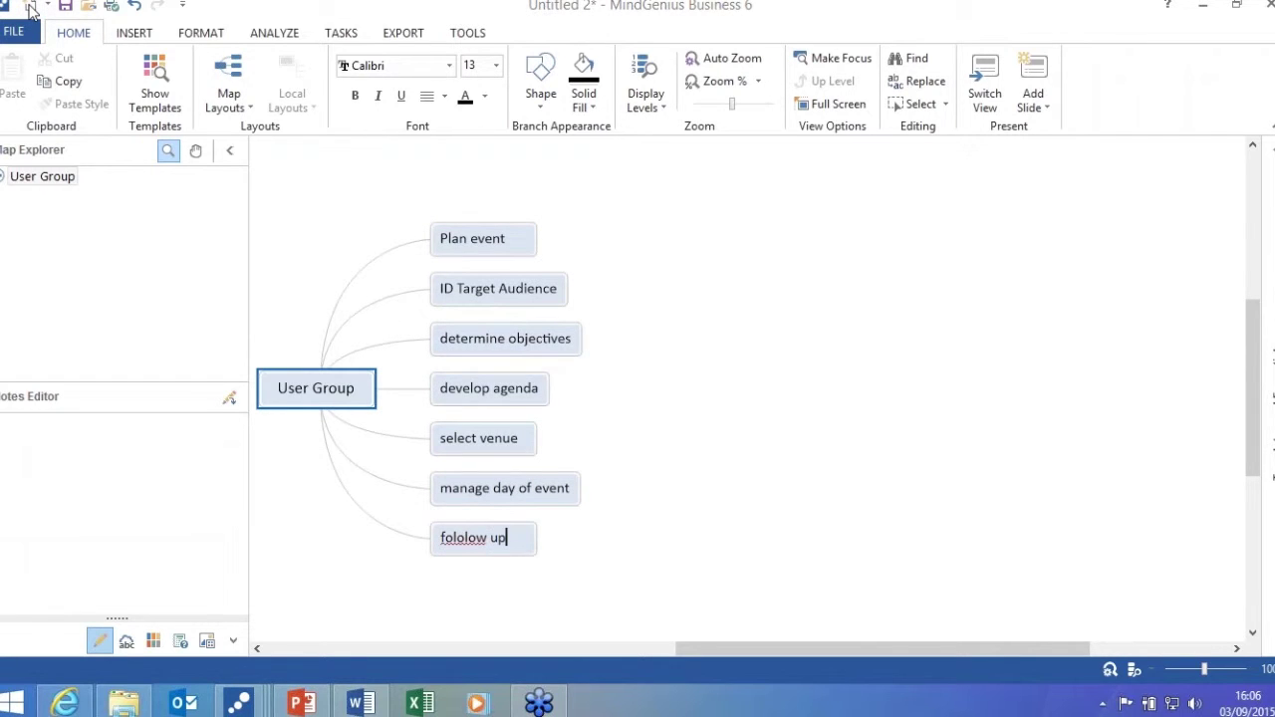
{"action": "key", "text": "Left"}
{"action": "key", "text": "Left"}
{"action": "key", "text": "Left"}
{"action": "key", "text": "Left"}
{"action": "key", "text": "Left"}
{"action": "key", "text": "BackSpace"}
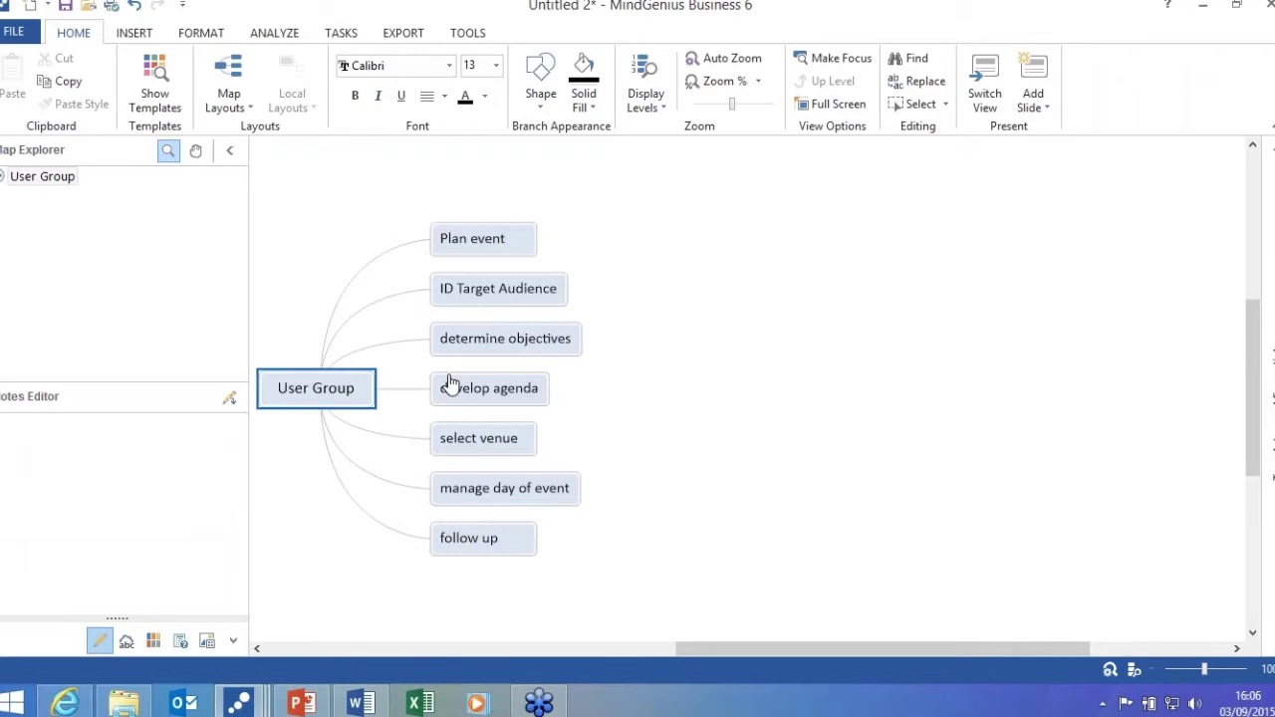
Add 'review locations' and 'agree catering' as sub-branches of select venue.
{"action": "left_click", "coordinate": [475, 448]}
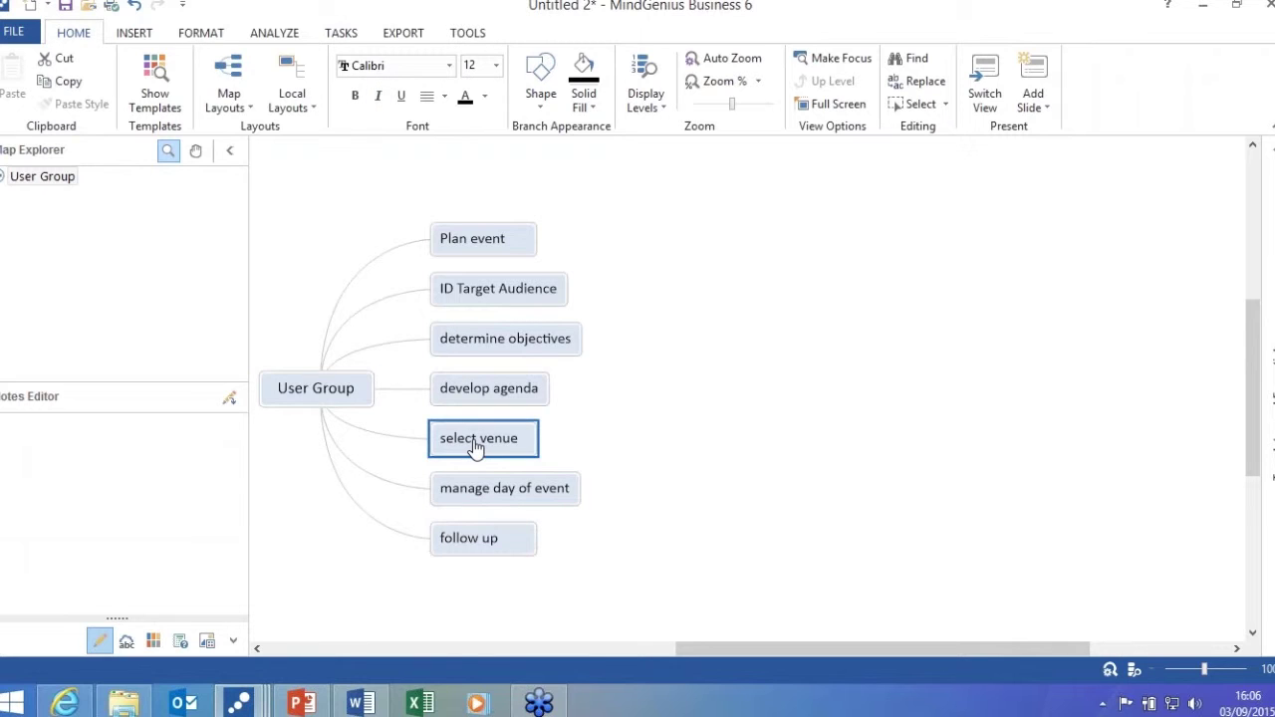
{"action": "type", "text": "review ;lo"}
{"action": "key", "text": "BackSpace"}
{"action": "key", "text": "BackSpace"}
{"action": "key", "text": "BackSpace"}
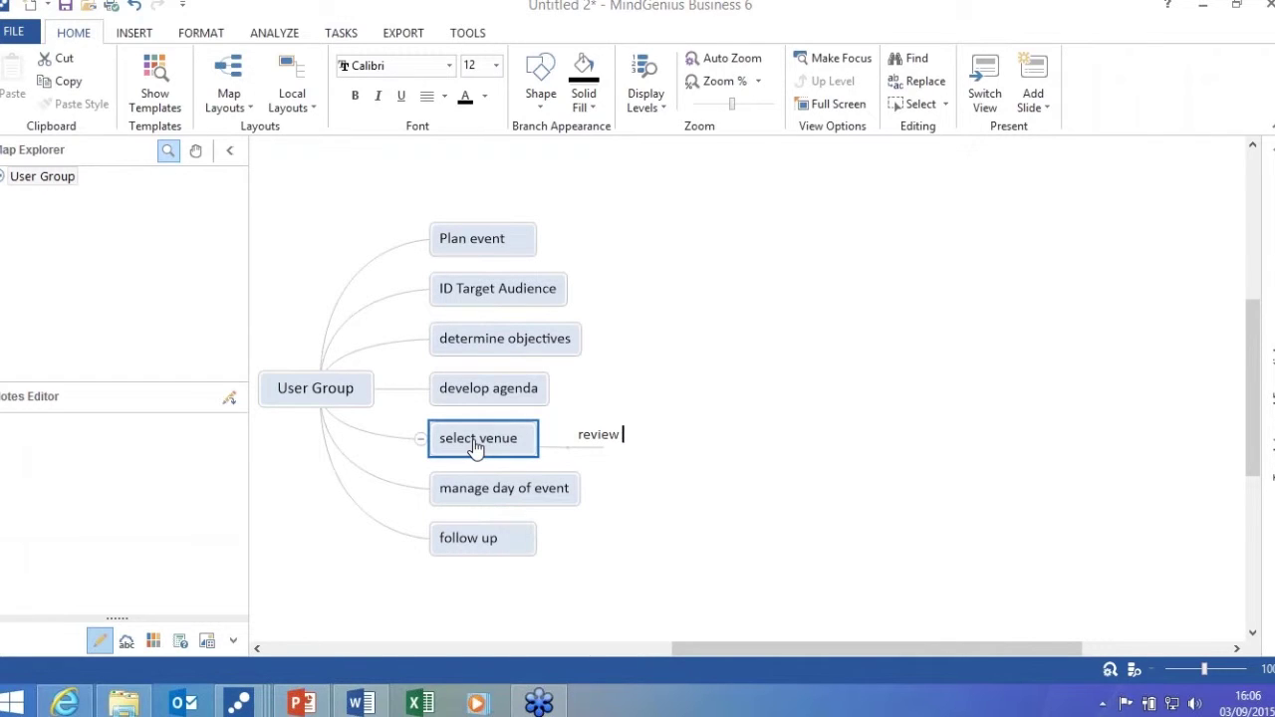
{"action": "type", "text": "locations"}
{"action": "key", "text": "Return"}
{"action": "type", "text": "##"}
{"action": "key", "text": "BackSpace"}
{"action": "key", "text": "BackSpace"}
{"action": "type", "text": "sa"}
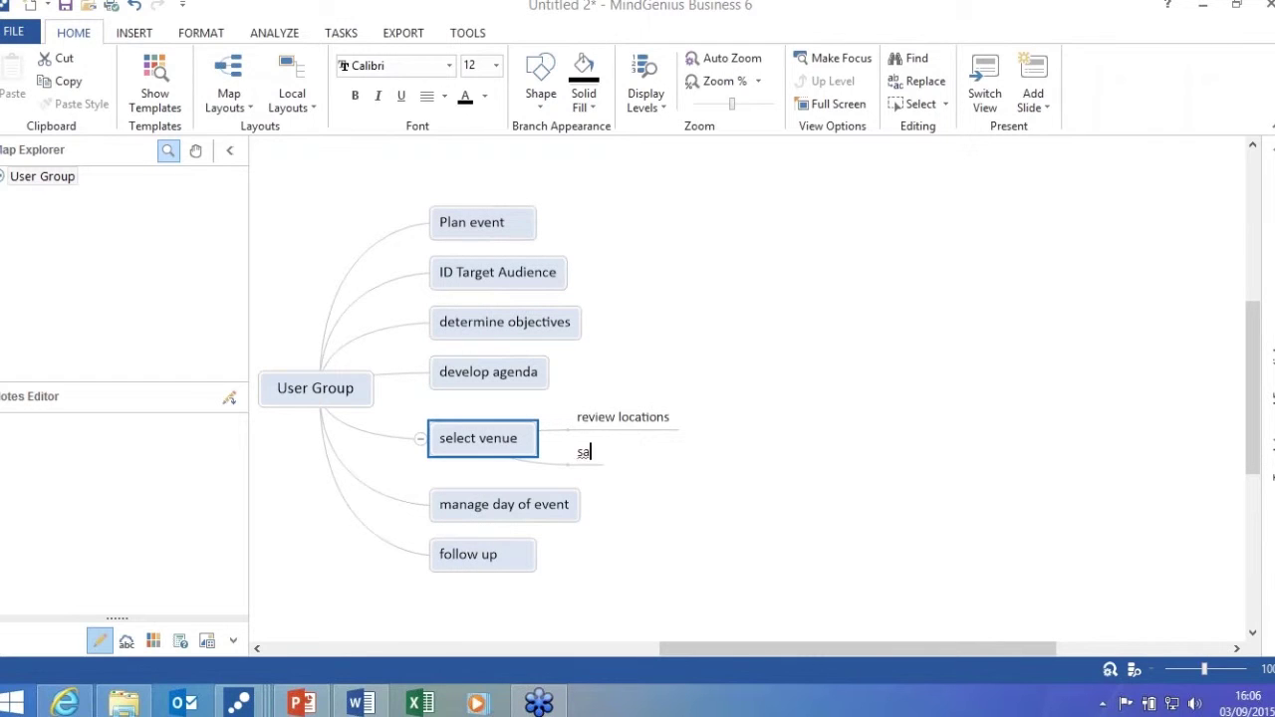
{"action": "key", "text": "BackSpace"}
{"action": "key", "text": "BackSpace"}
{"action": "type", "text": "agree catering"}
{"action": "key", "text": "Return"}
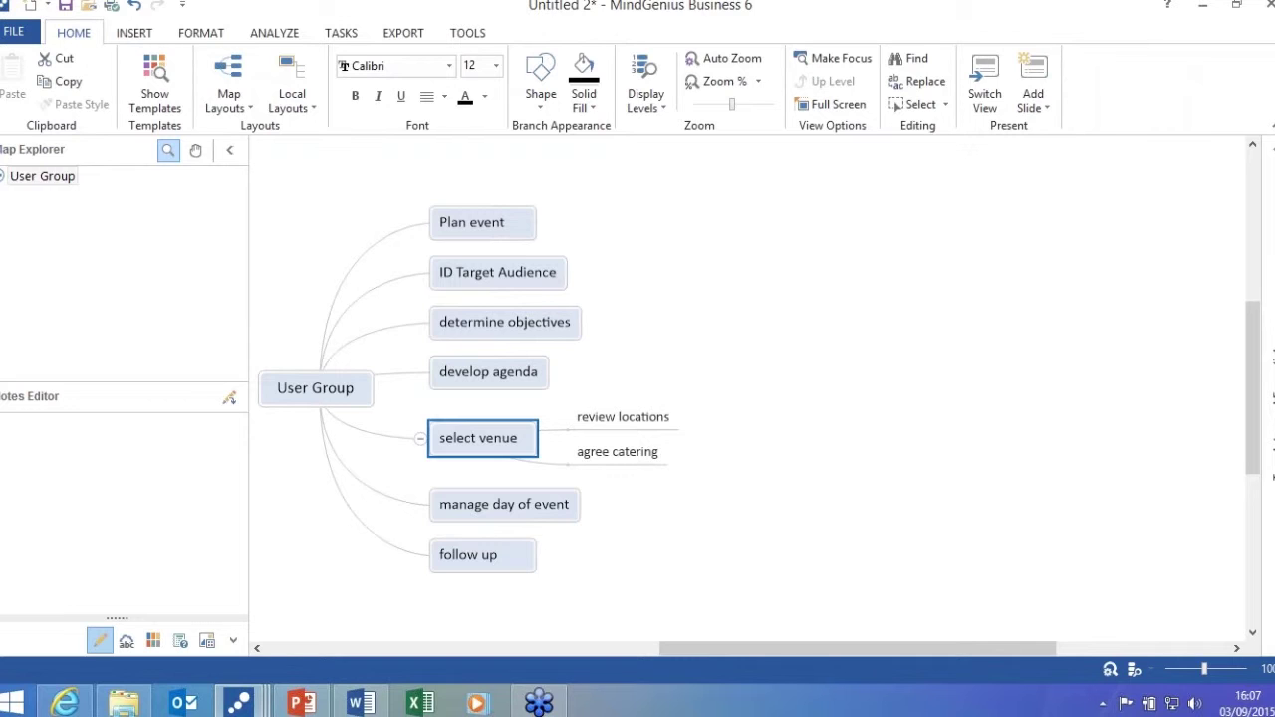
{"action": "left_click", "coordinate": [472, 186]}
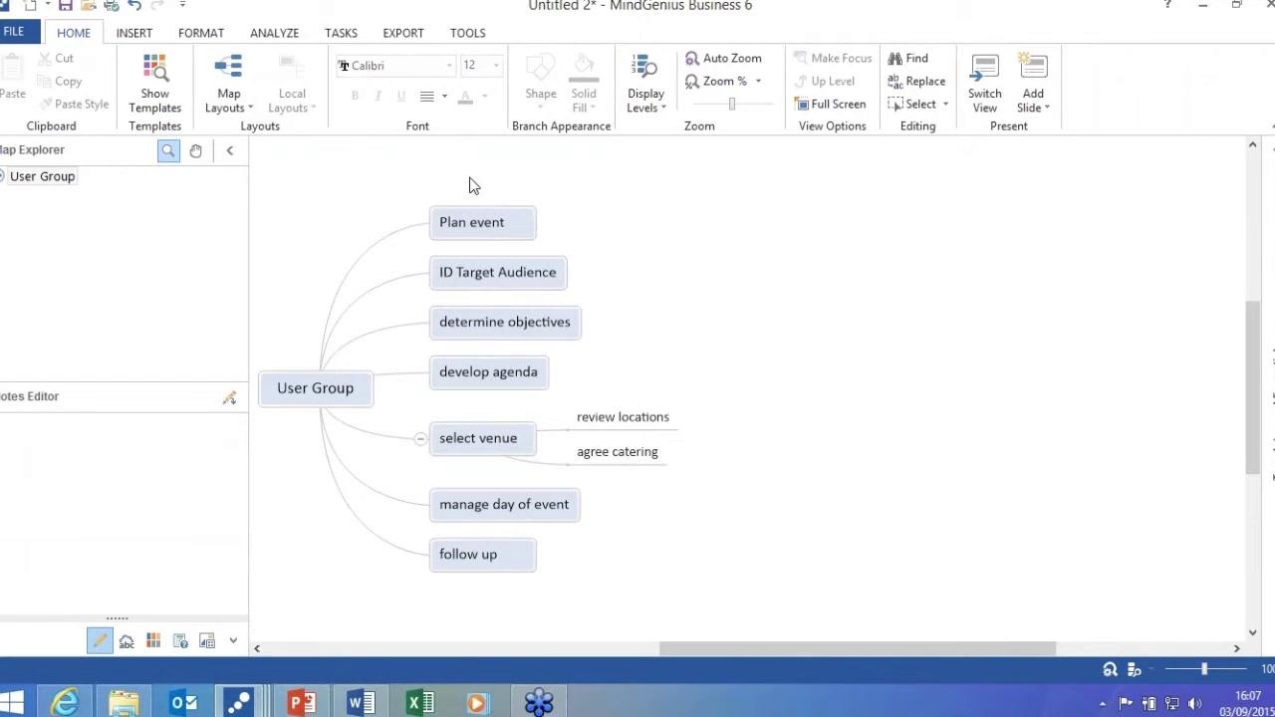
{"action": "left_click", "coordinate": [472, 234]}
{"action": "left_click", "coordinate": [489, 279], "text": "ctrl"}
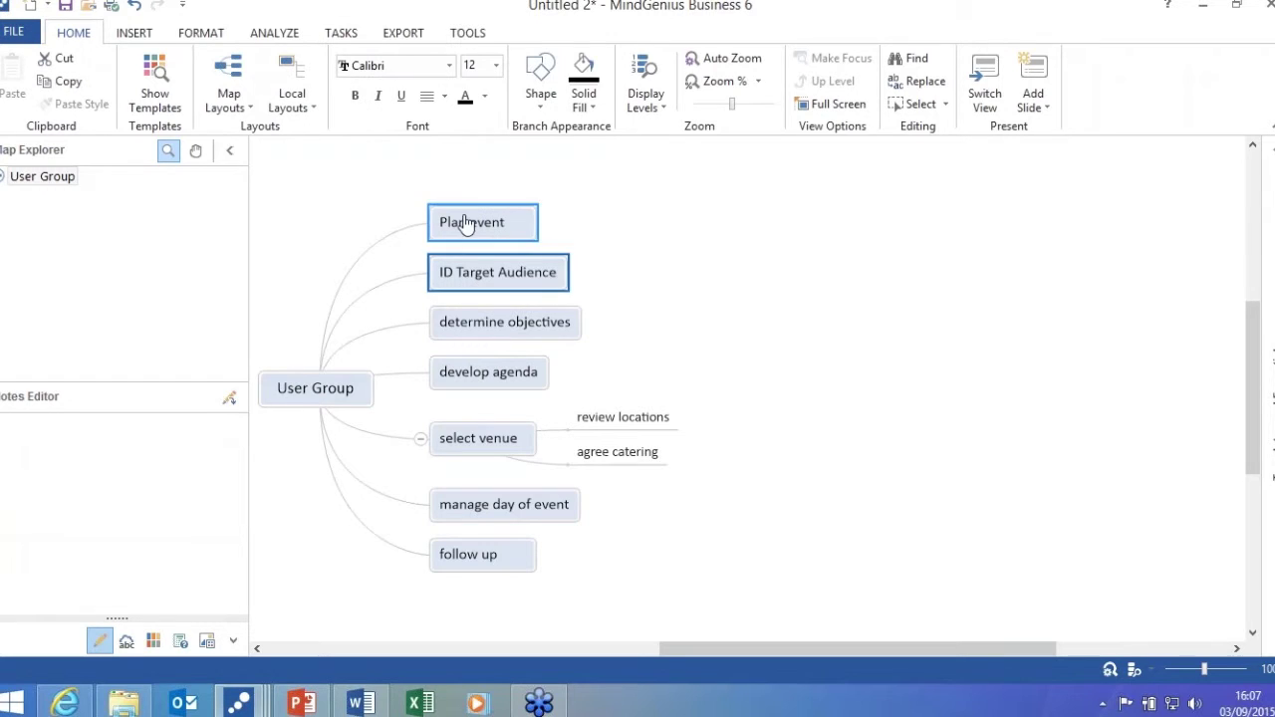
{"action": "left_click_drag", "start_coordinate": [455, 220], "coordinate": [492, 576]}
{"action": "left_click", "coordinate": [680, 581]}
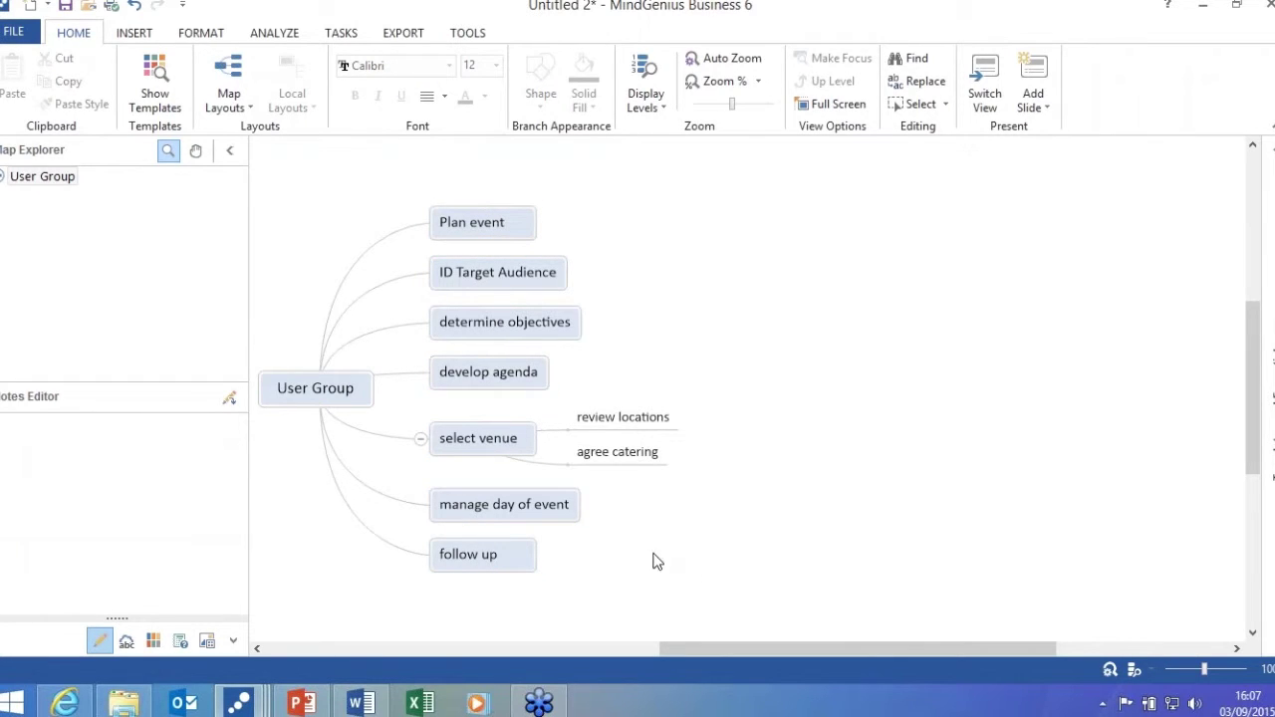
Move determine objectives and develop agenda under ID Target Audience, and follow up under manage day of event.
{"action": "left_click", "coordinate": [453, 446]}
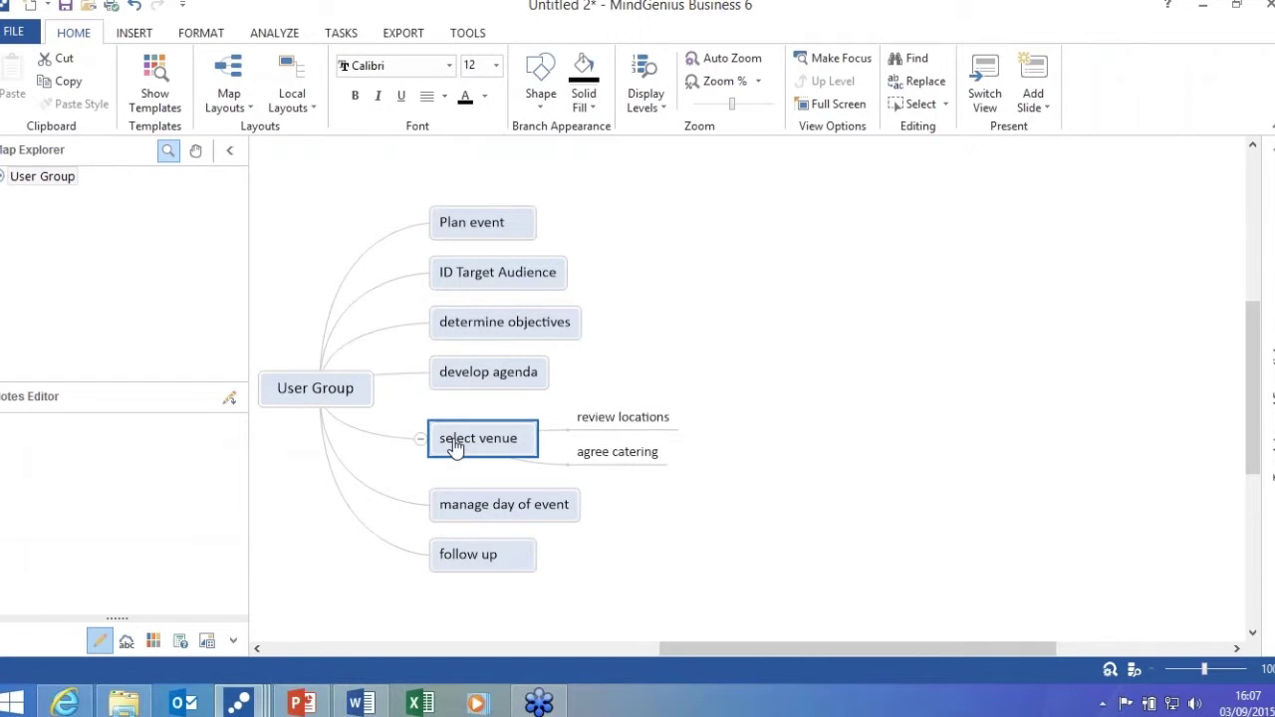
{"action": "left_click", "coordinate": [626, 420]}
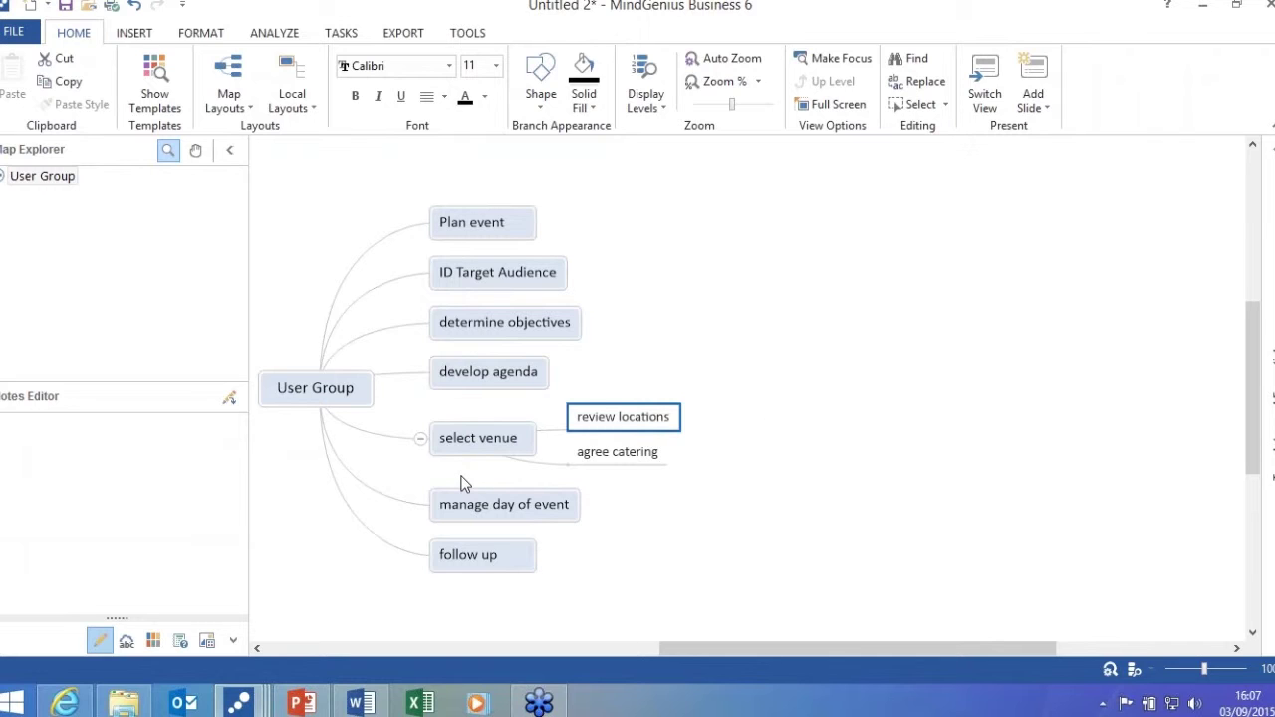
{"action": "left_click", "coordinate": [475, 322]}
{"action": "key", "text": "Down"}
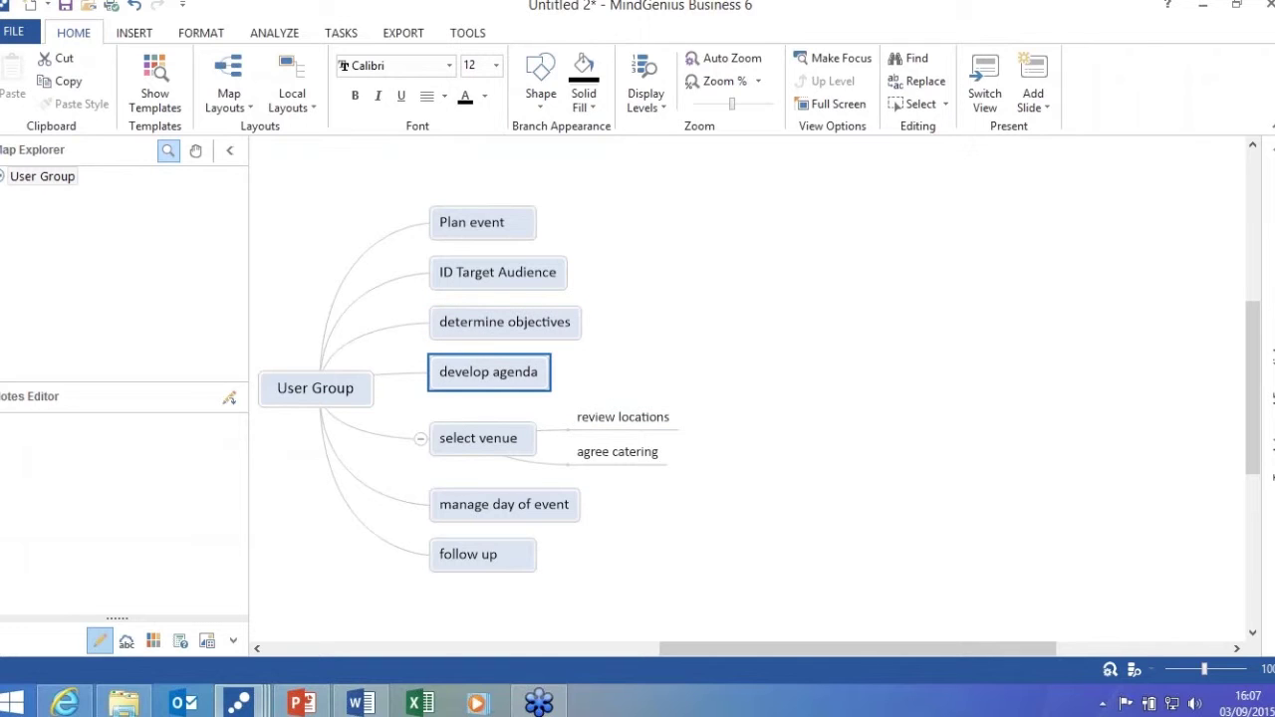
{"action": "left_click", "coordinate": [477, 330]}
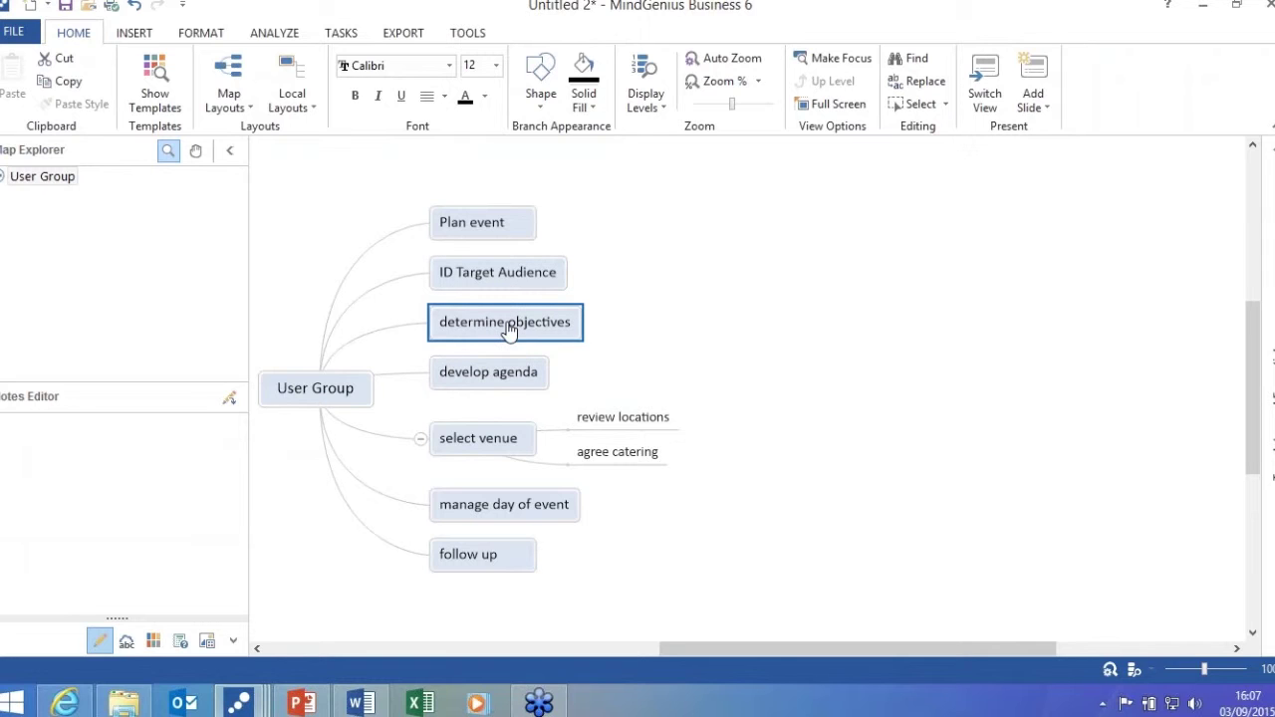
{"action": "mouse_move", "coordinate": [508, 328]}
{"action": "left_mouse_down"}
{"action": "mouse_move", "coordinate": [512, 293]}
{"action": "mouse_move", "coordinate": [539, 278]}
{"action": "mouse_move", "coordinate": [528, 349]}
{"action": "mouse_move", "coordinate": [561, 296]}
{"action": "left_mouse_up"}
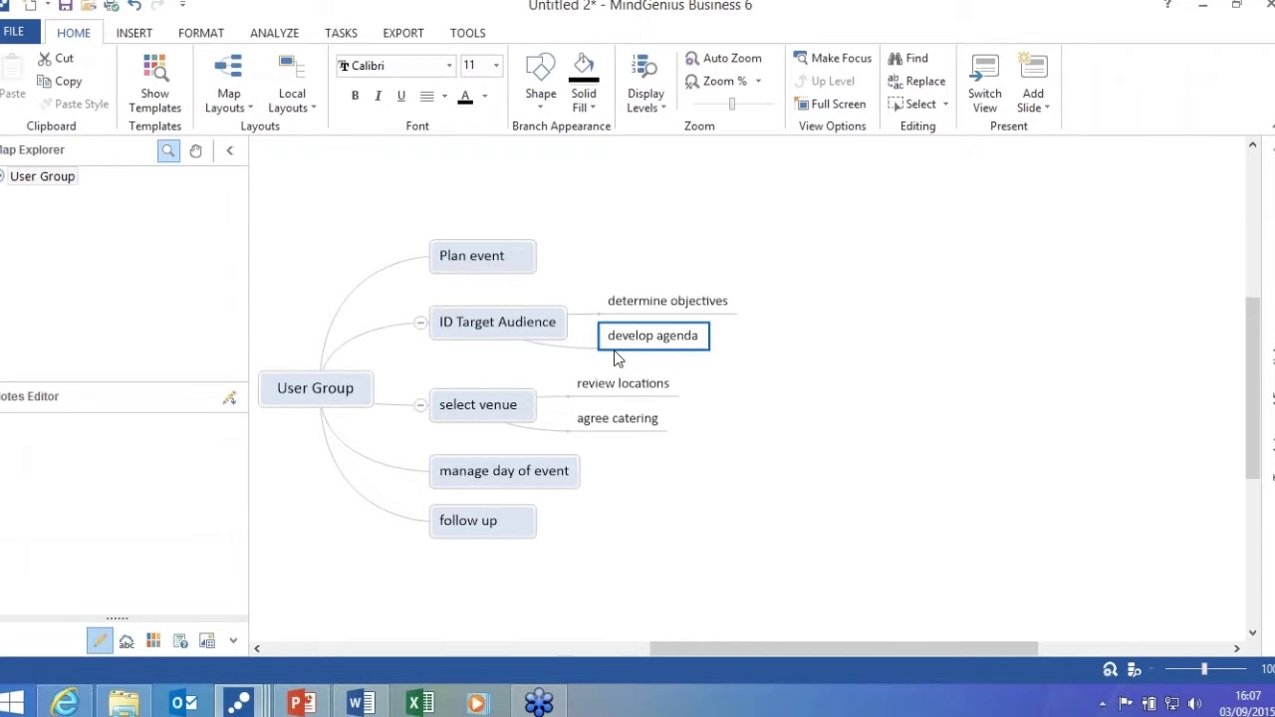
{"action": "left_click", "coordinate": [534, 486]}
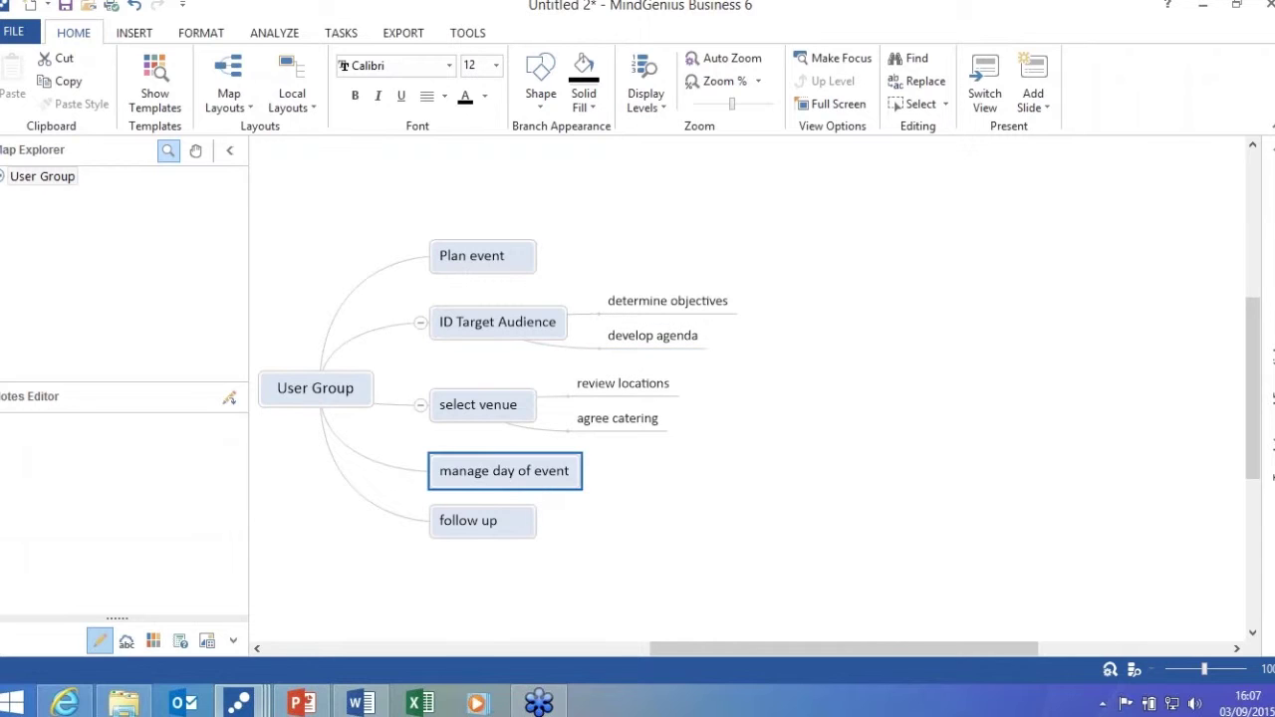
{"action": "left_click_drag", "start_coordinate": [493, 529], "coordinate": [527, 518]}
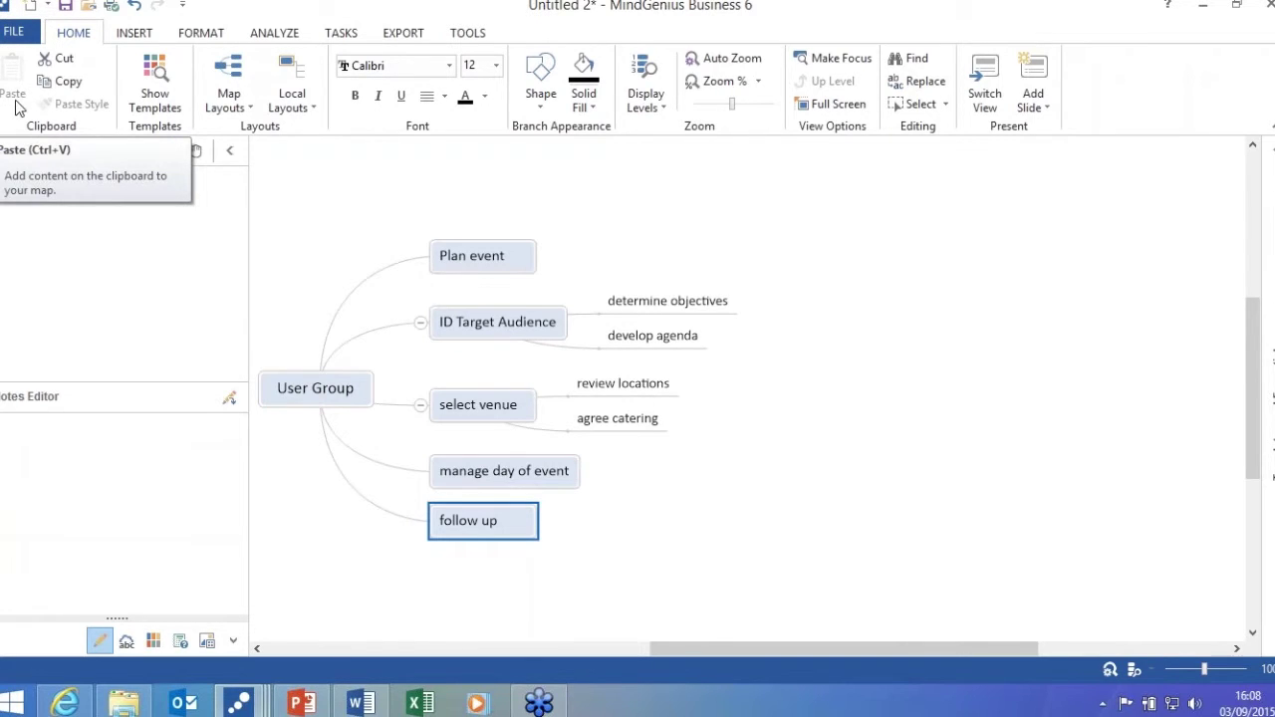
Expand User Group in the outline and focus the map on Plan event, ID Target Audience and follow up.
{"action": "left_click", "coordinate": [4, 179]}
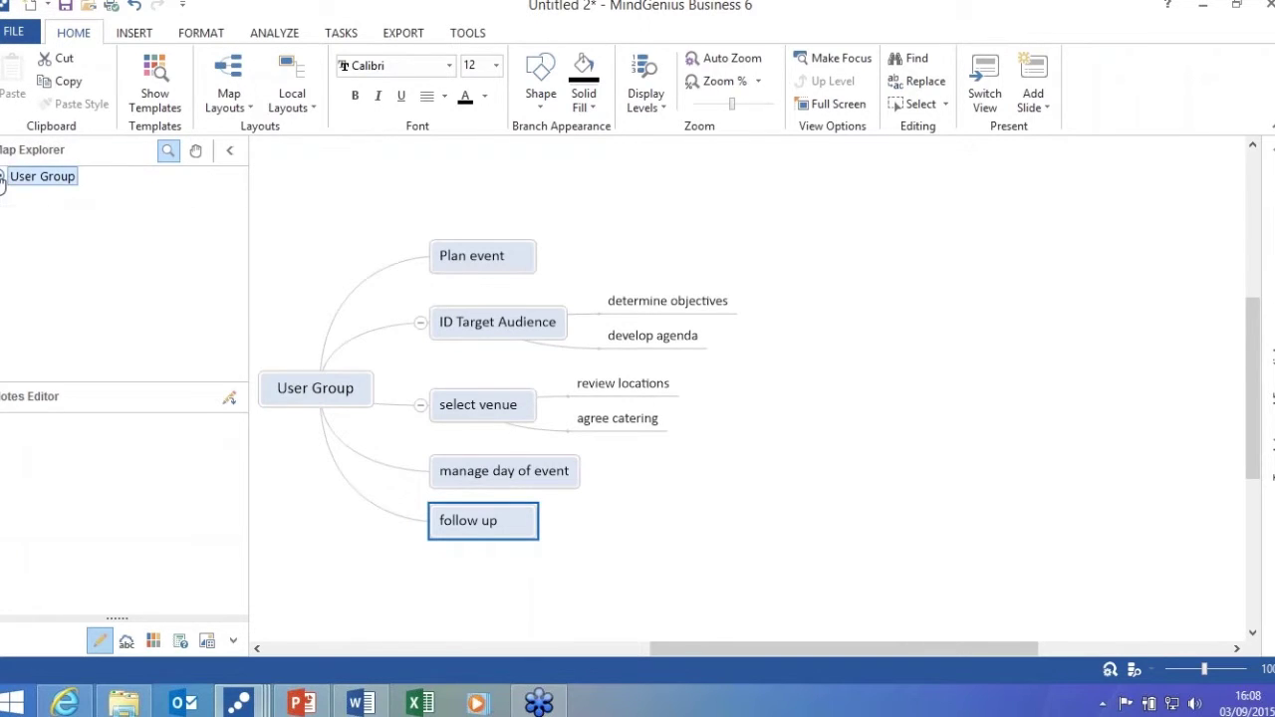
{"action": "left_click", "coordinate": [2, 177]}
{"action": "left_click", "coordinate": [60, 198]}
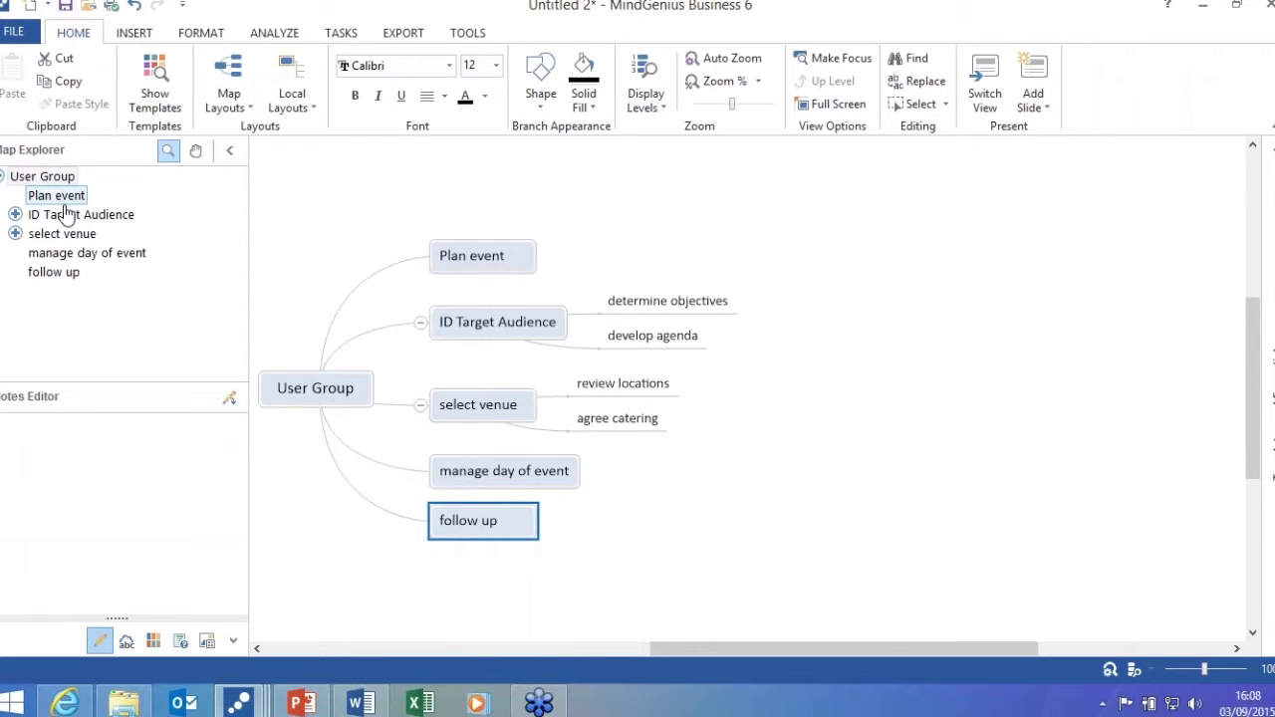
{"action": "left_click", "coordinate": [67, 215]}
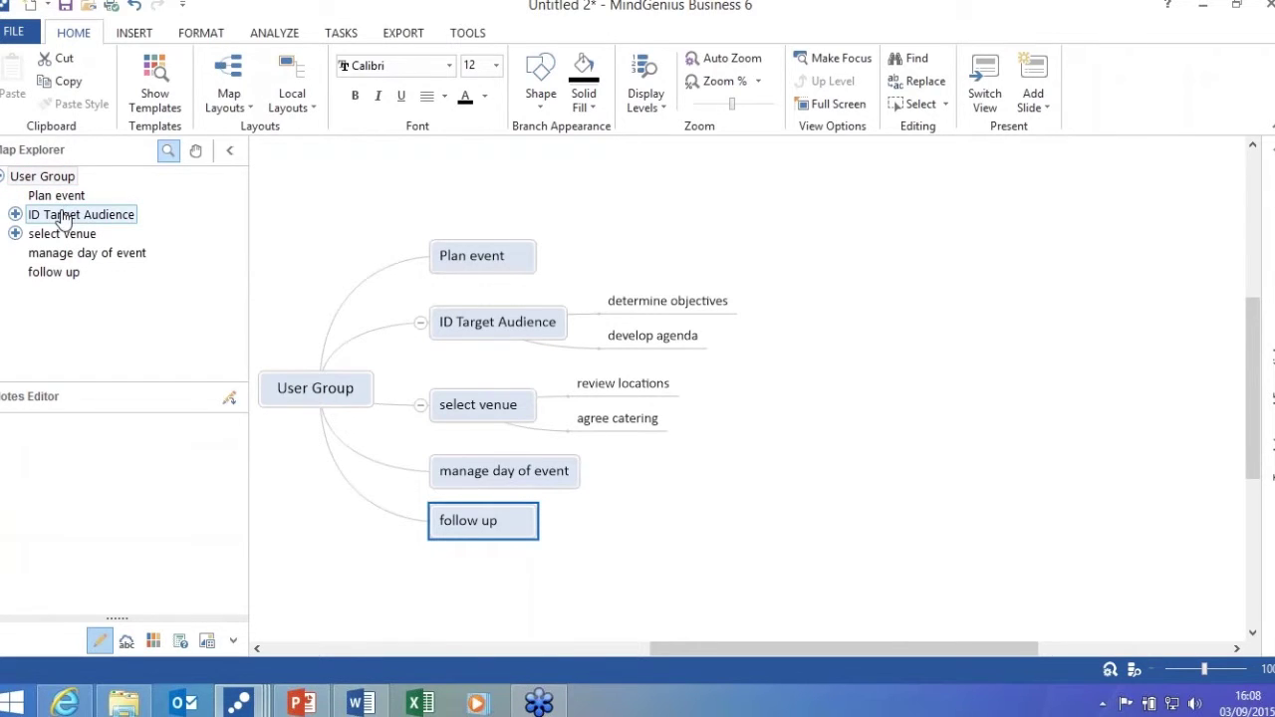
{"action": "double_click", "coordinate": [57, 197]}
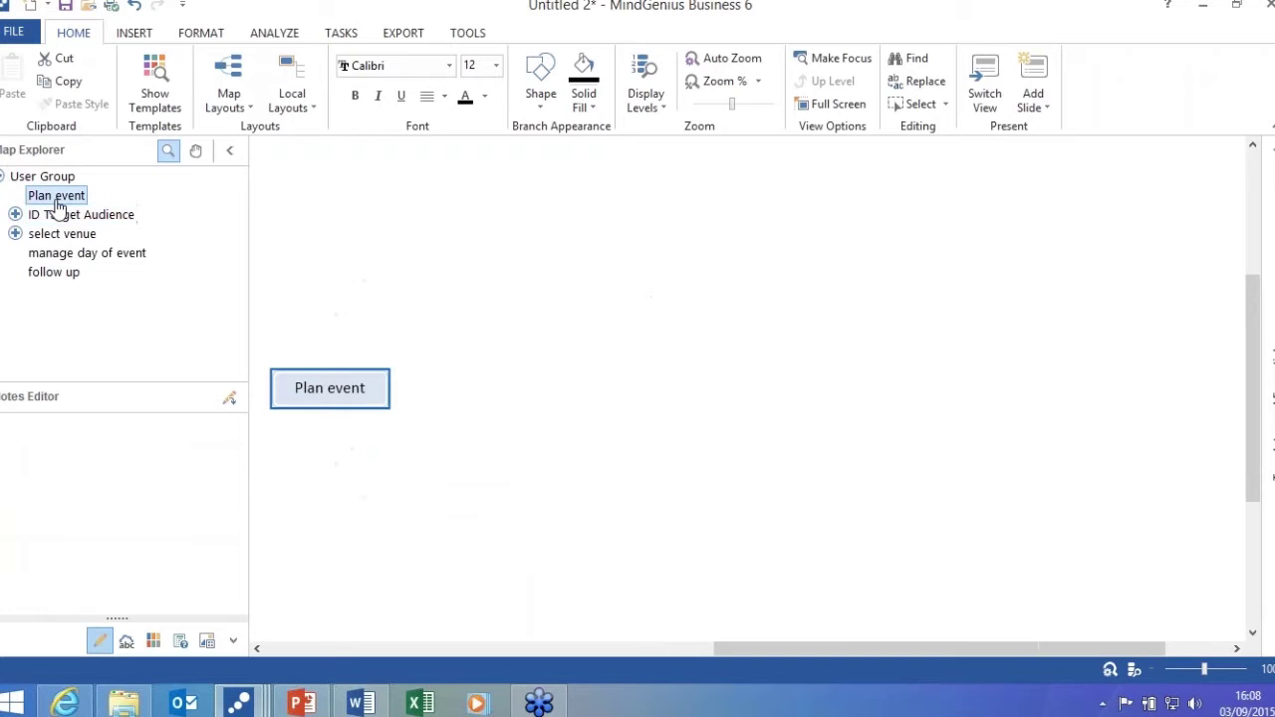
{"action": "double_click", "coordinate": [58, 213]}
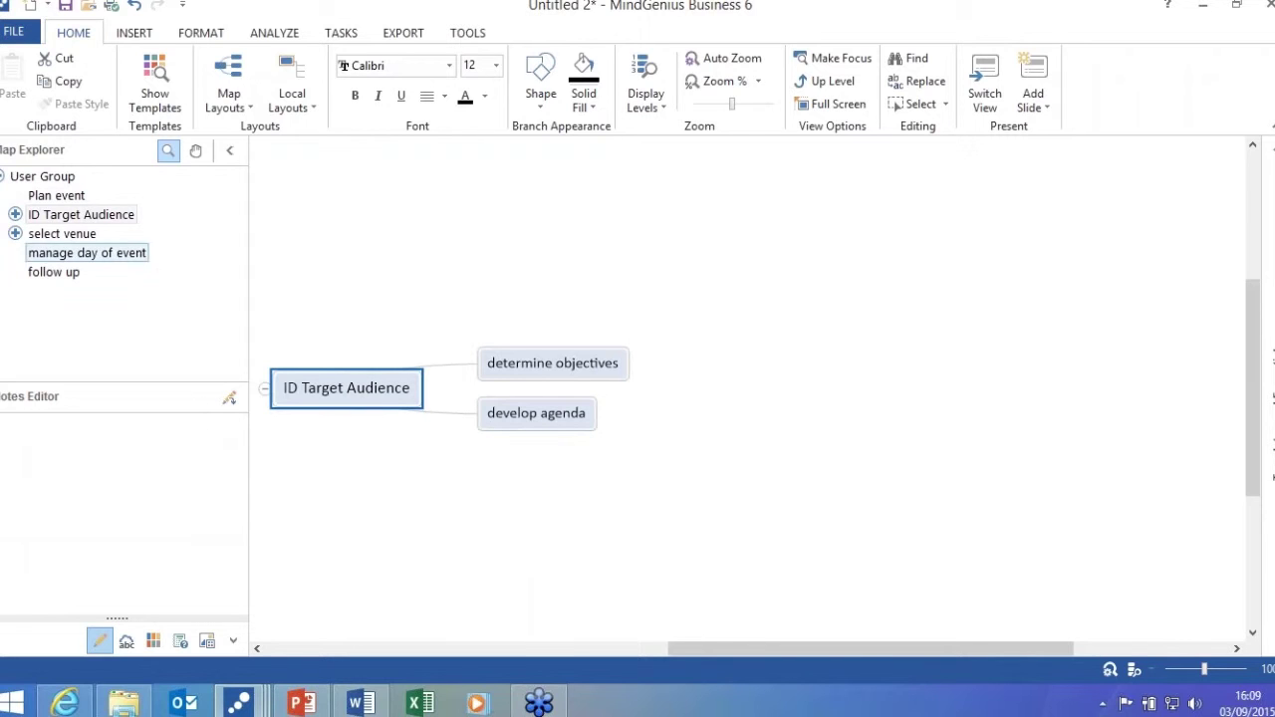
{"action": "double_click", "coordinate": [60, 272]}
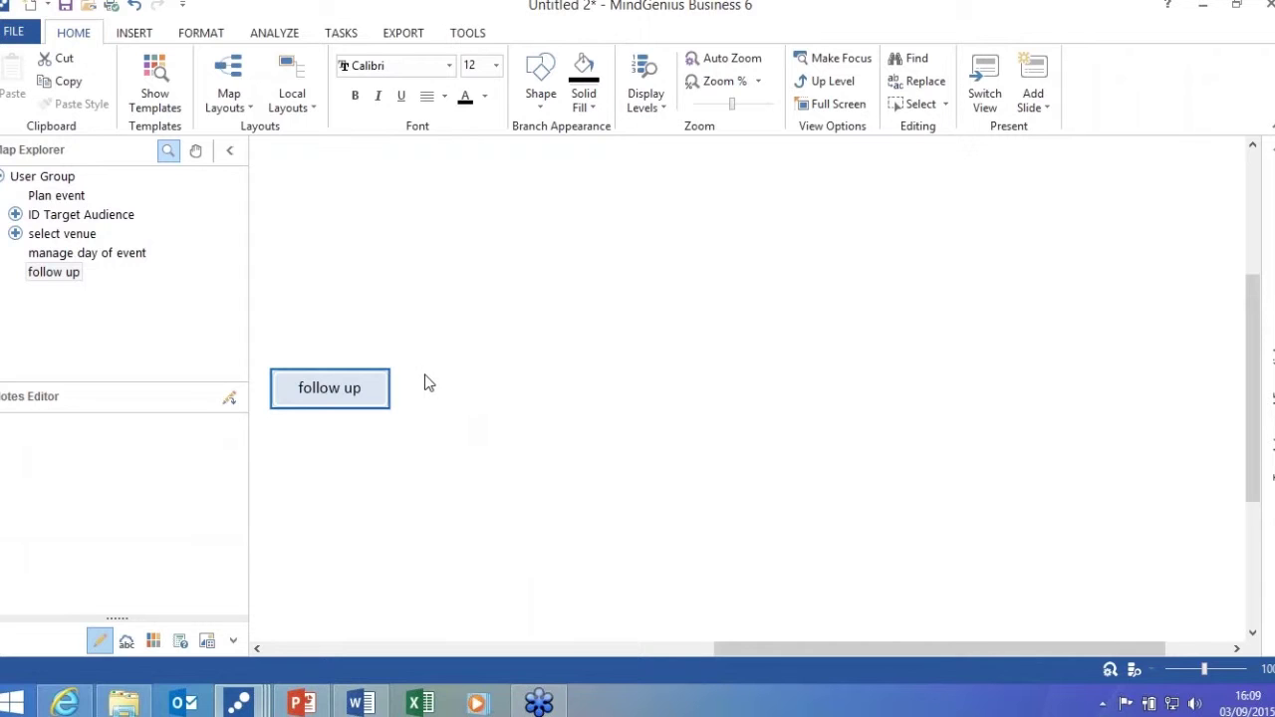
Show the manage day of event, select venue, ID Target Audience and Plan event branches individually.
{"action": "left_click", "coordinate": [64, 262]}
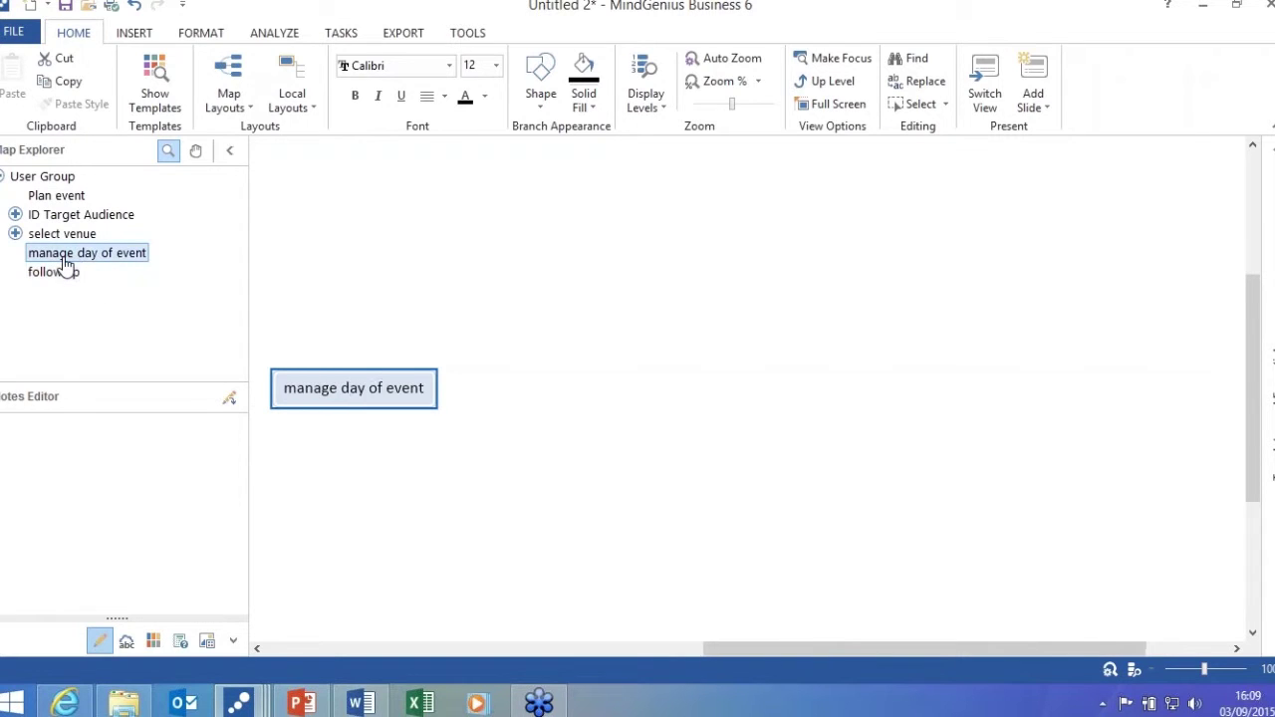
{"action": "left_click", "coordinate": [57, 237]}
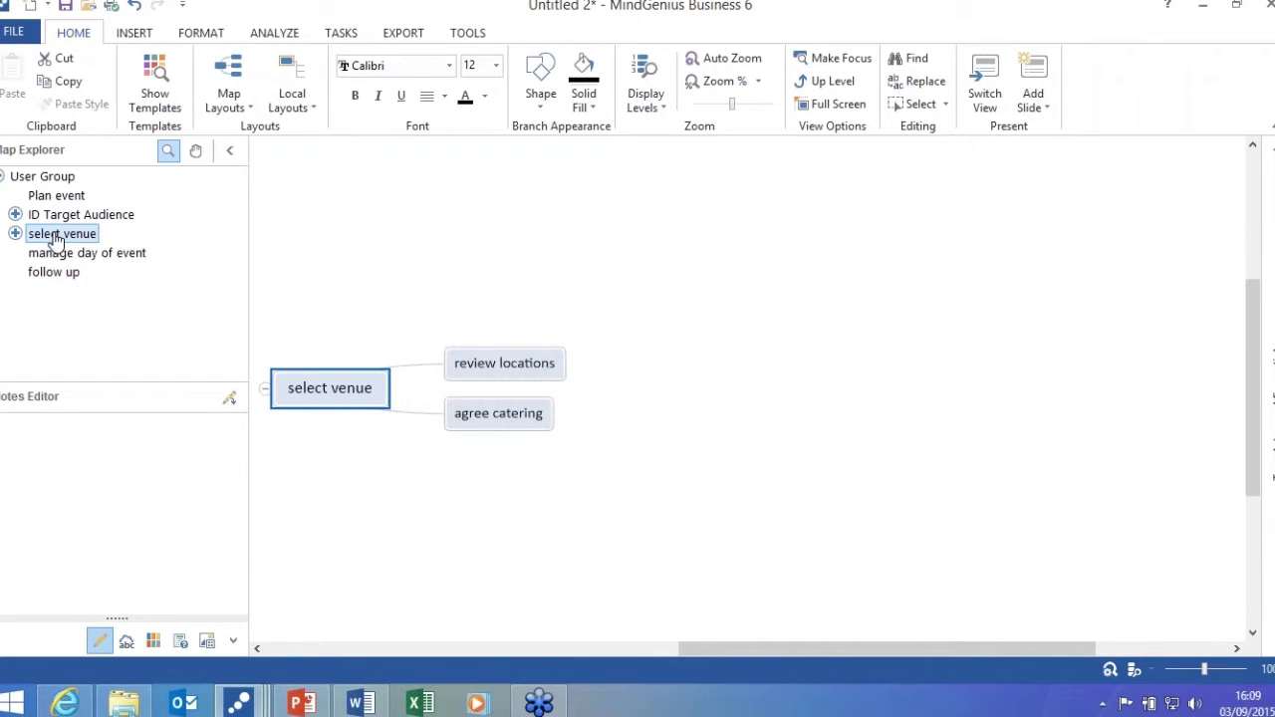
{"action": "left_click", "coordinate": [55, 225]}
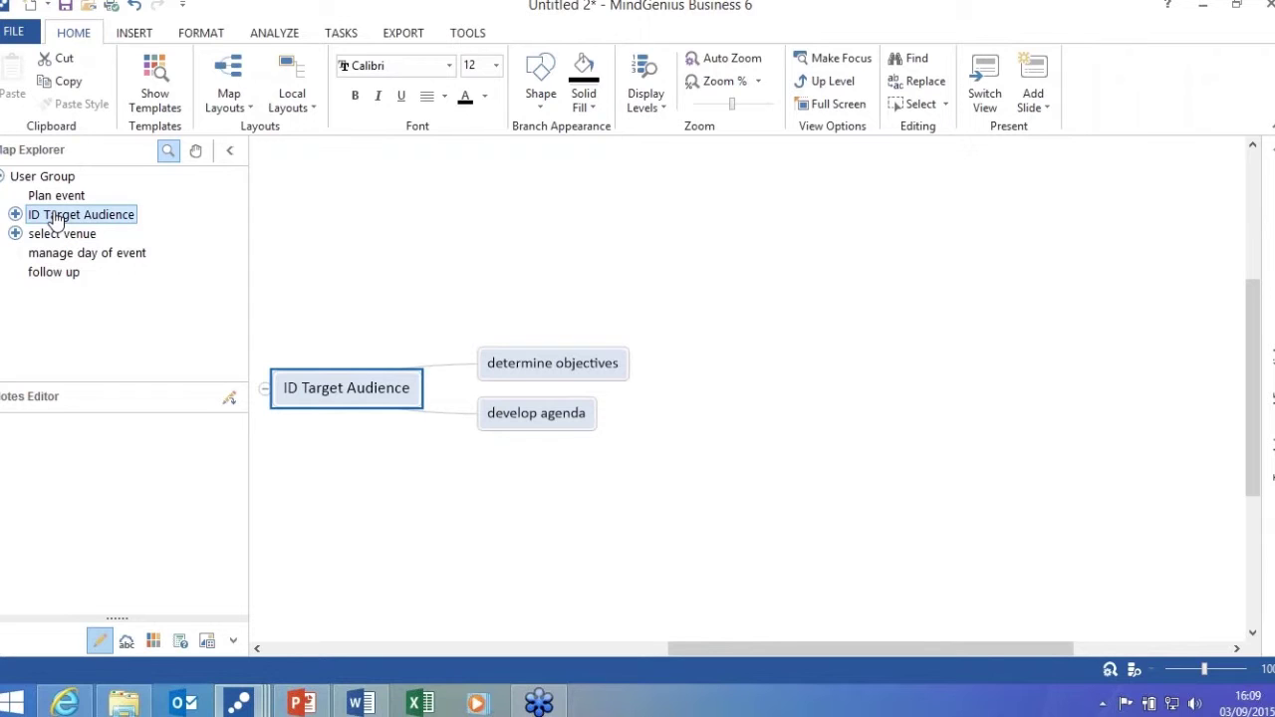
{"action": "left_click", "coordinate": [52, 198]}
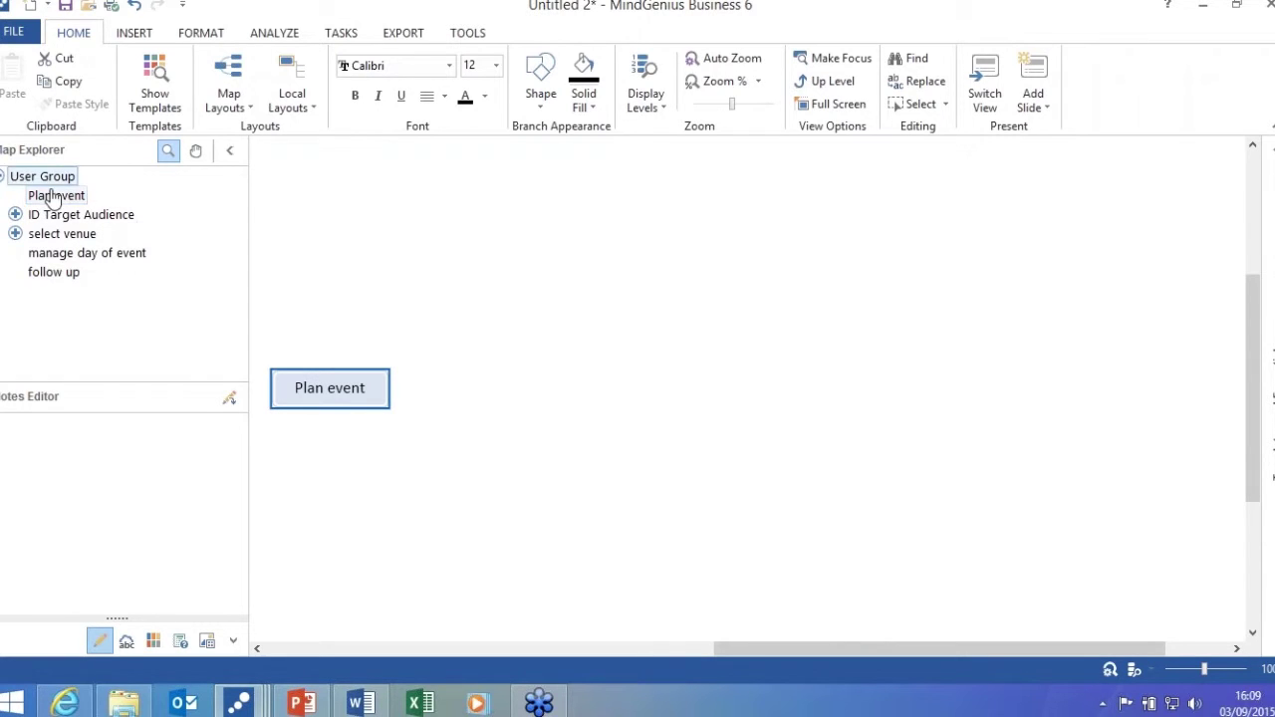
{"action": "left_click", "coordinate": [50, 214]}
{"action": "left_click", "coordinate": [60, 234]}
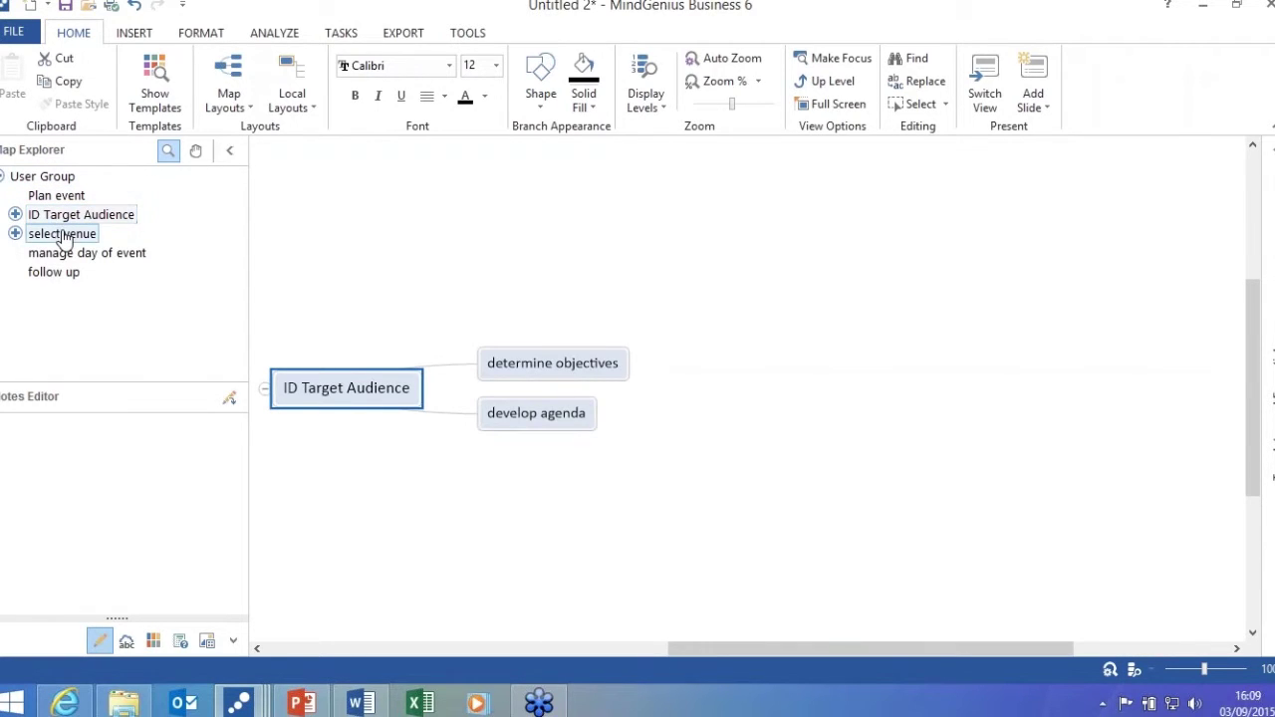
{"action": "left_click", "coordinate": [65, 254]}
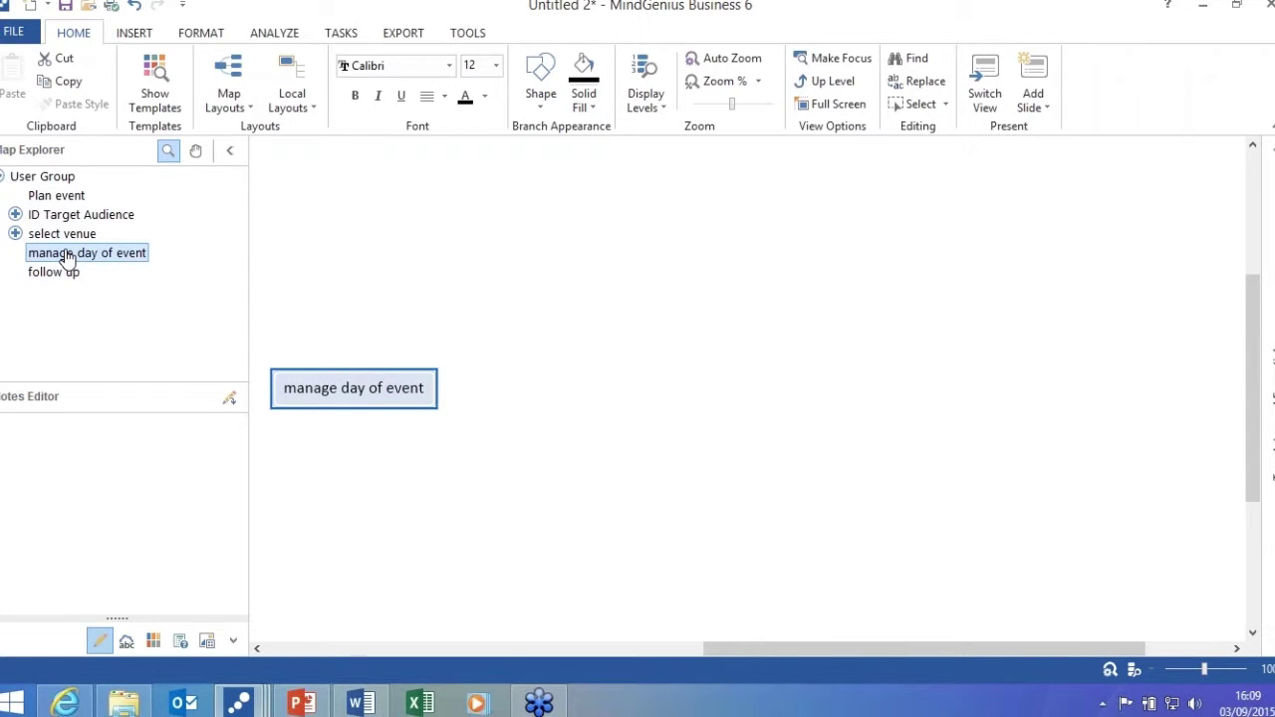
{"action": "left_click", "coordinate": [63, 237]}
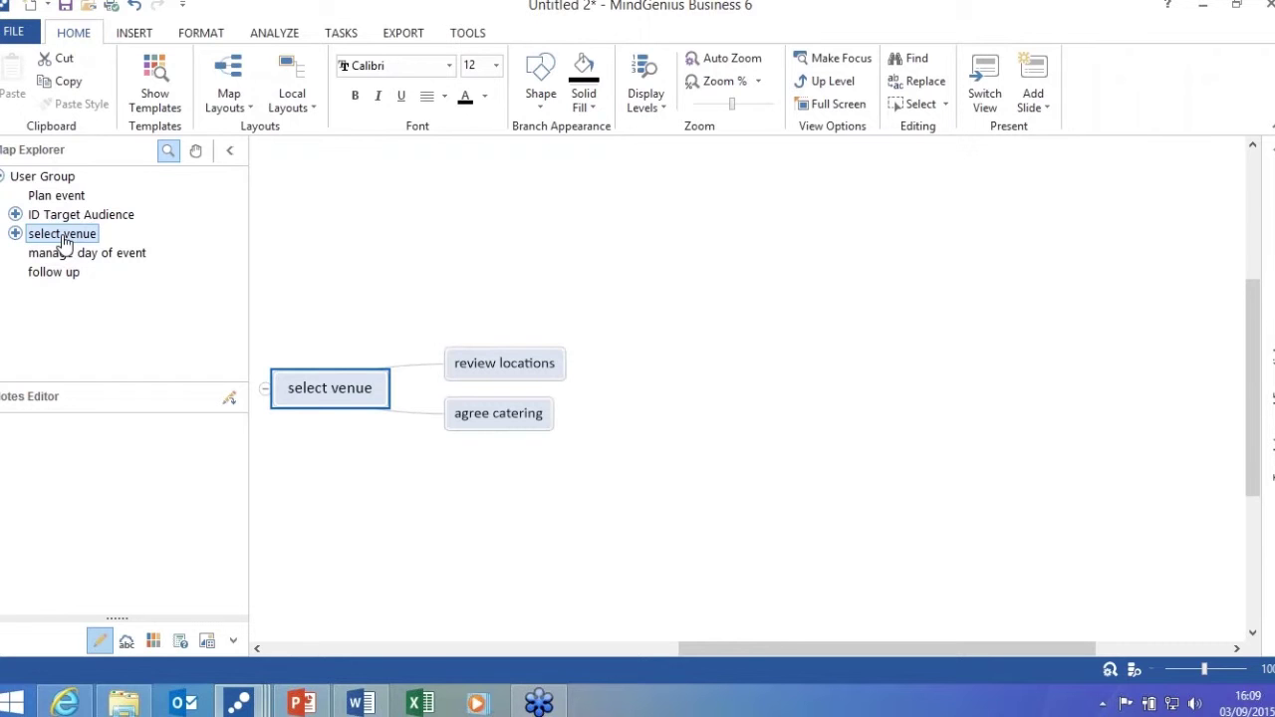
{"action": "mouse_move", "coordinate": [241, 704]}
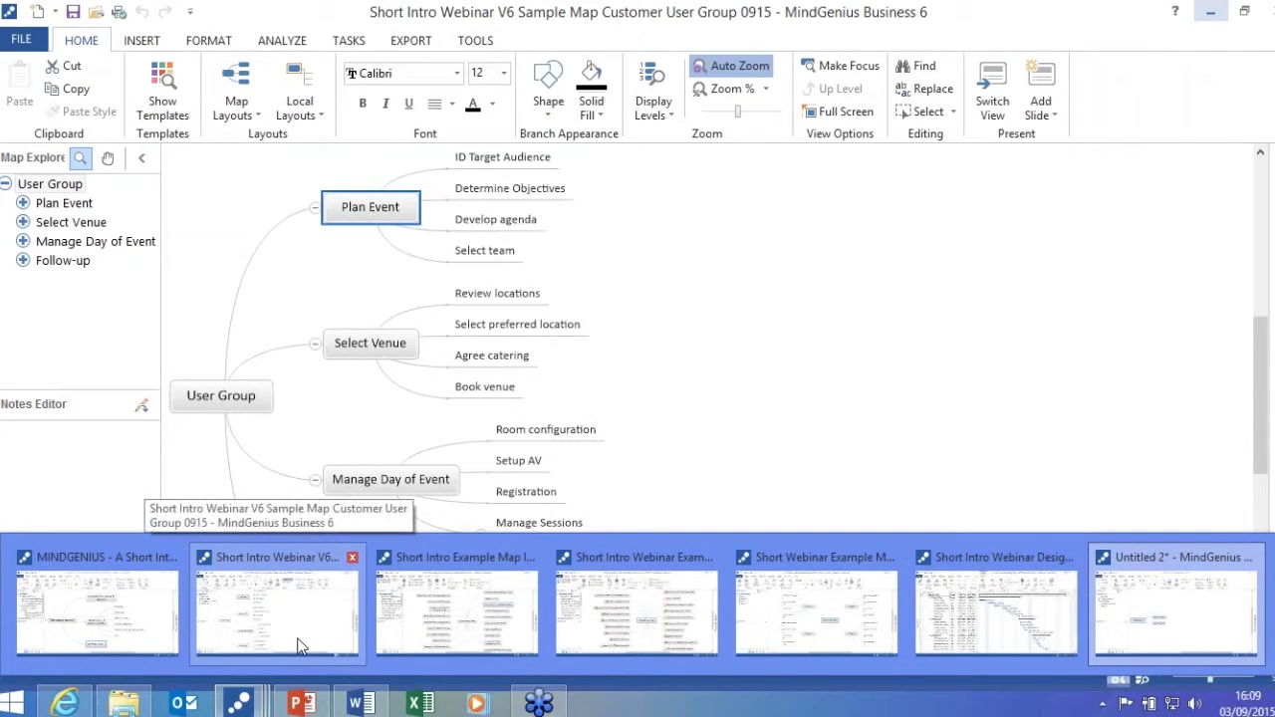
Switch to the sample map and collapse Plan Event, Select Venue, Manage Day of Event and Follow-up.
{"action": "left_click", "coordinate": [311, 647]}
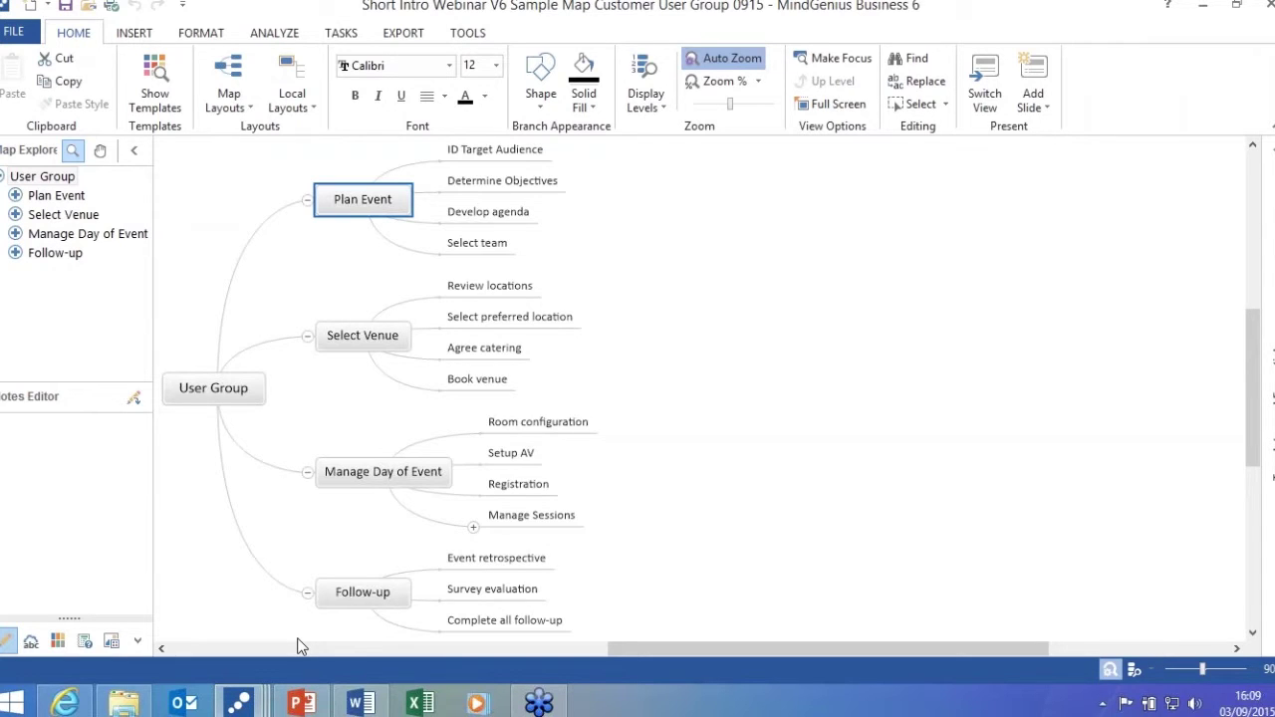
{"action": "left_click", "coordinate": [339, 349]}
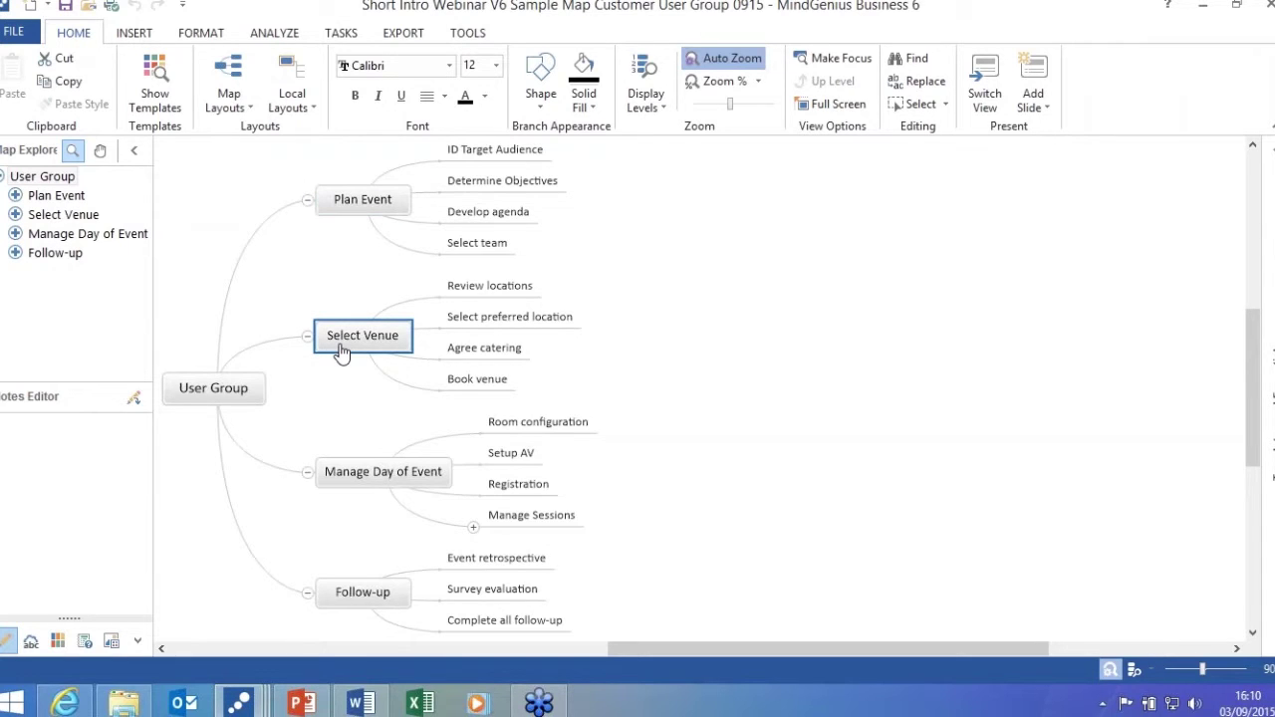
{"action": "left_click", "coordinate": [307, 200]}
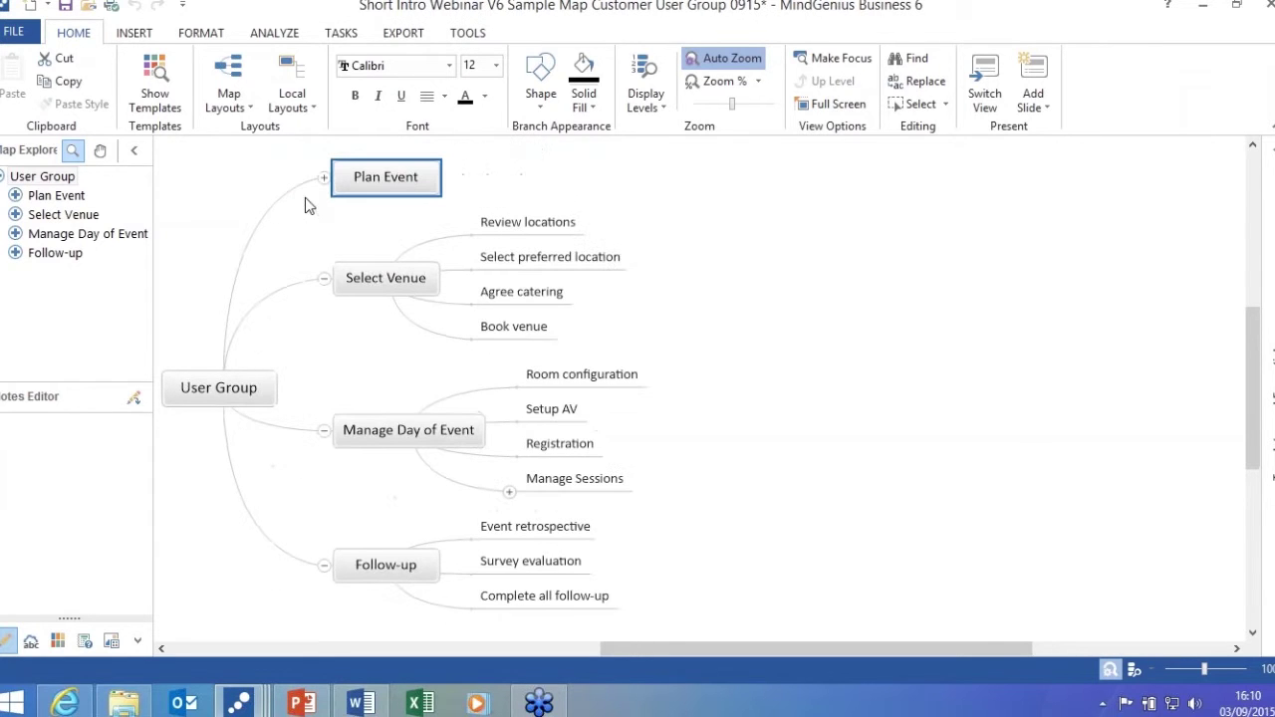
{"action": "left_click", "coordinate": [323, 279]}
{"action": "left_click", "coordinate": [323, 382]}
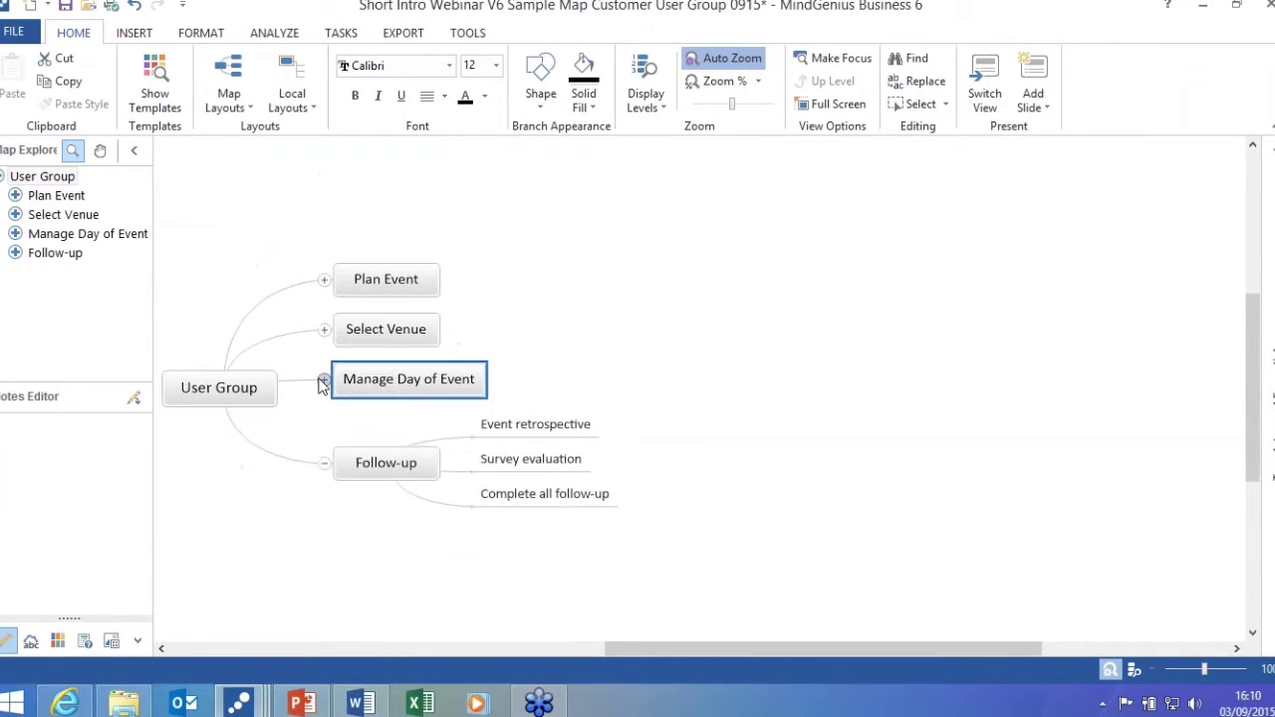
{"action": "left_click", "coordinate": [324, 463]}
Focus on Manage Day of Event, then return to User Group and re-expand Plan Event, Select Venue and Follow-up.
{"action": "left_click", "coordinate": [100, 237]}
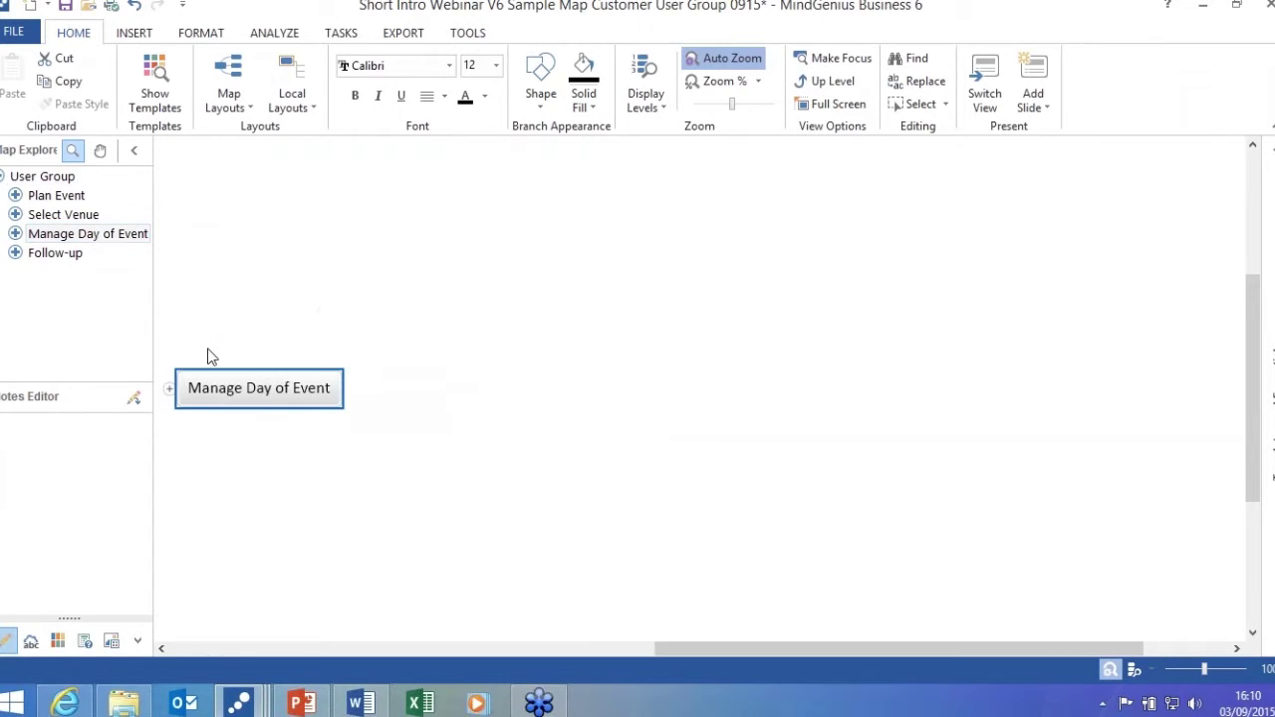
{"action": "left_click", "coordinate": [170, 390]}
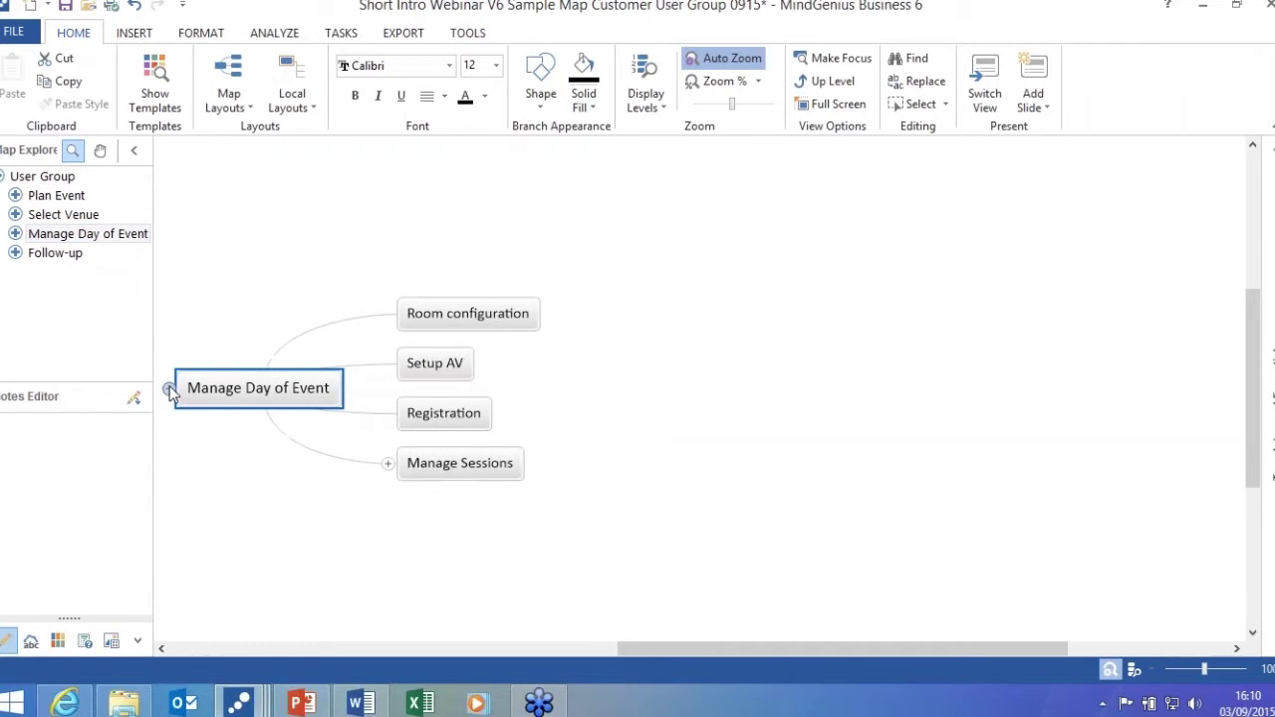
{"action": "left_click", "coordinate": [60, 177]}
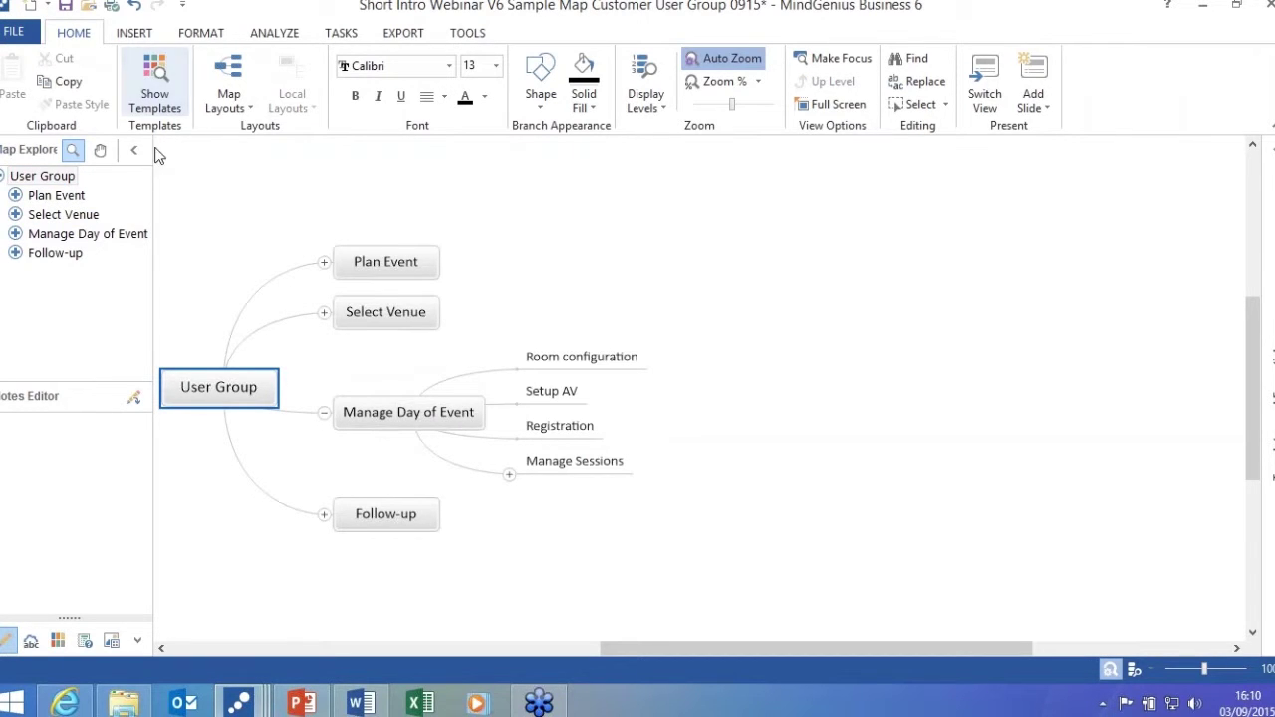
{"action": "left_click", "coordinate": [324, 264]}
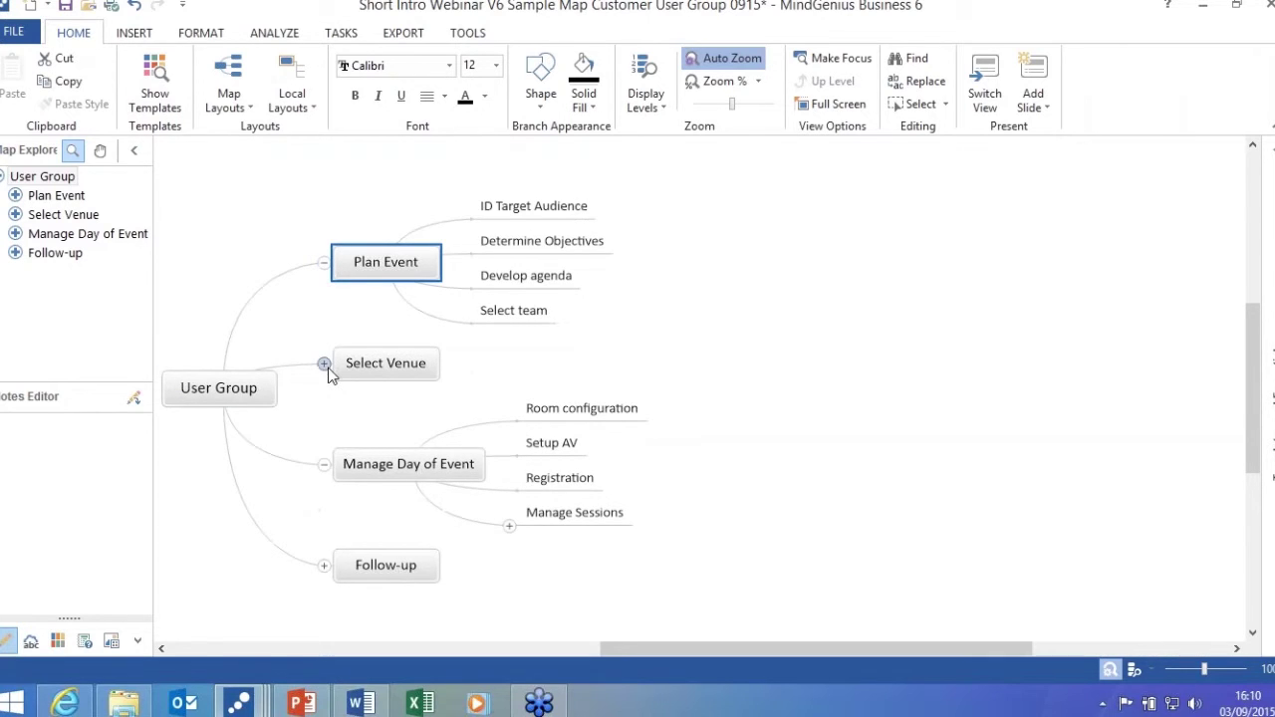
{"action": "left_click", "coordinate": [324, 364]}
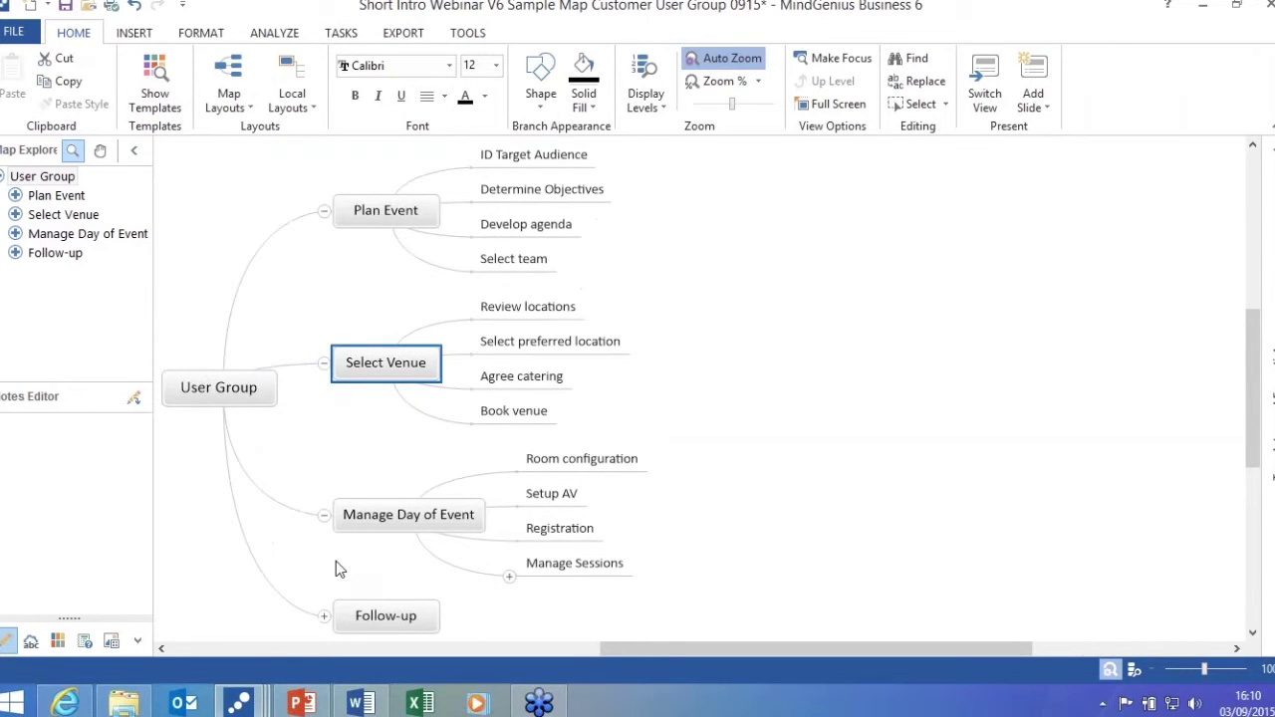
{"action": "left_click", "coordinate": [325, 616]}
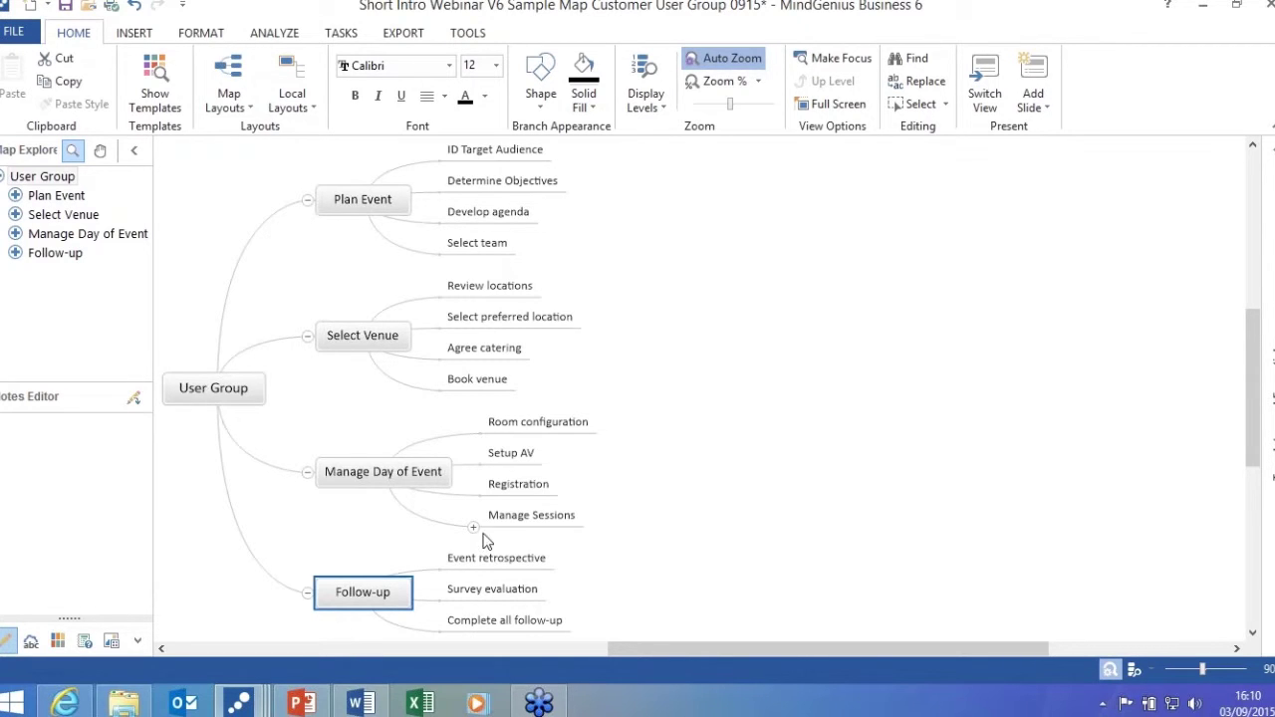
{"action": "left_click", "coordinate": [340, 33]}
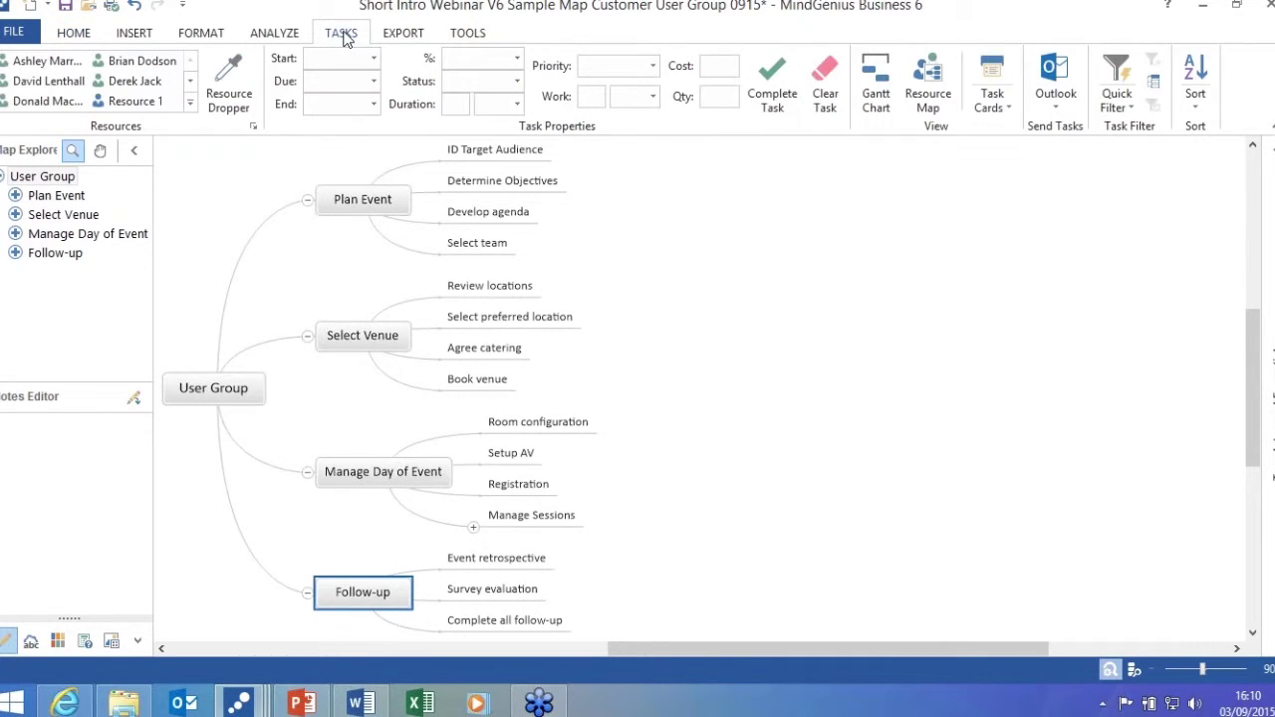
Assign a team member to Plan Event with a due date of 10/09/2015.
{"action": "left_click", "coordinate": [368, 199]}
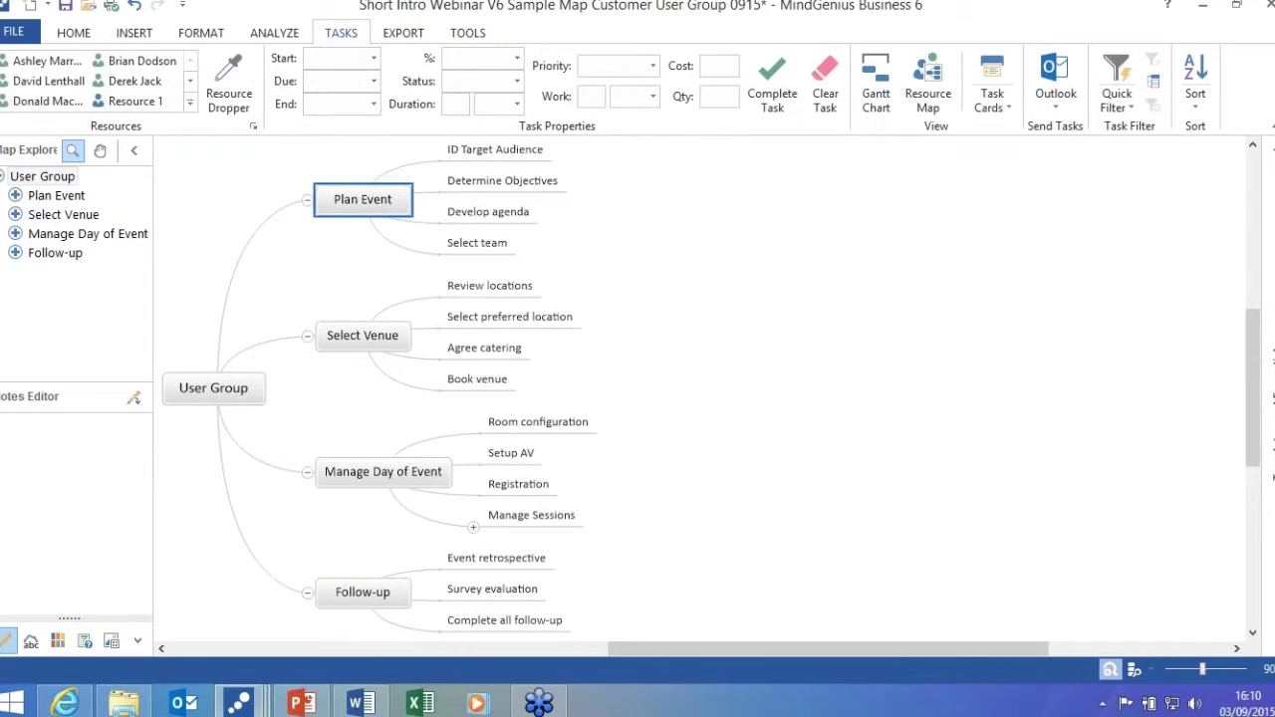
{"action": "left_click", "coordinate": [44, 103]}
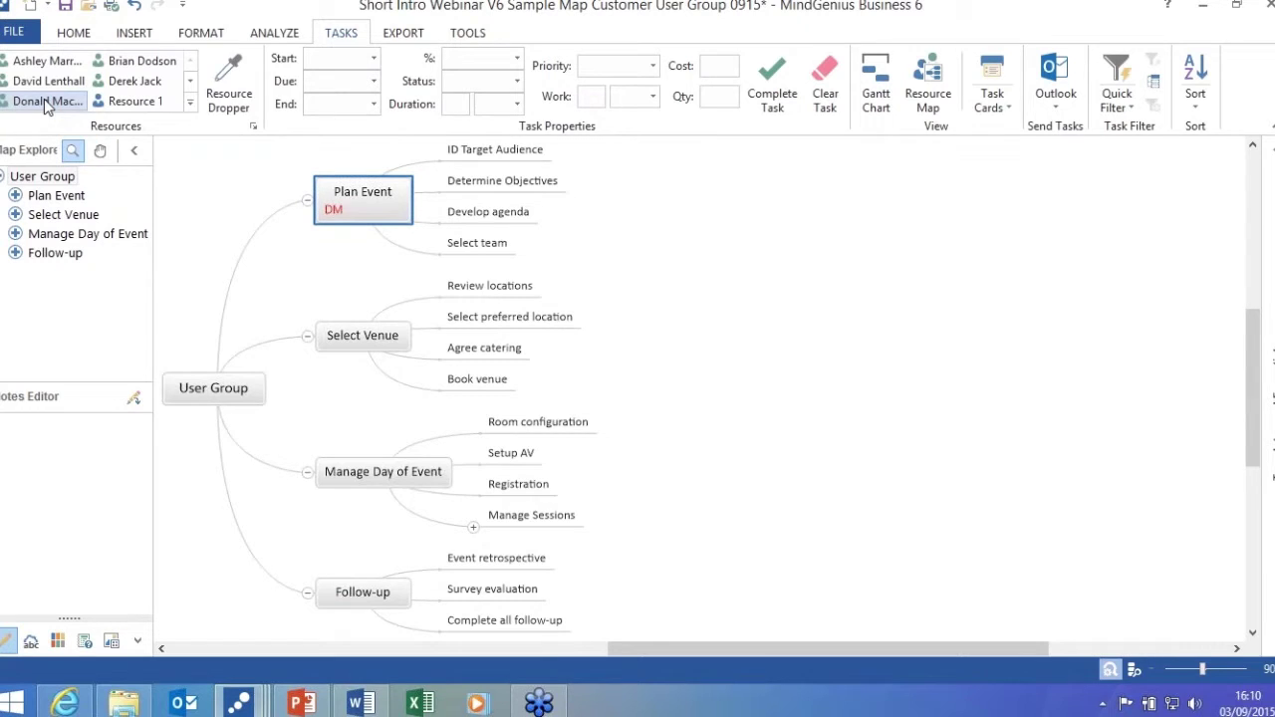
{"action": "left_click", "coordinate": [374, 81]}
{"action": "left_click", "coordinate": [378, 158]}
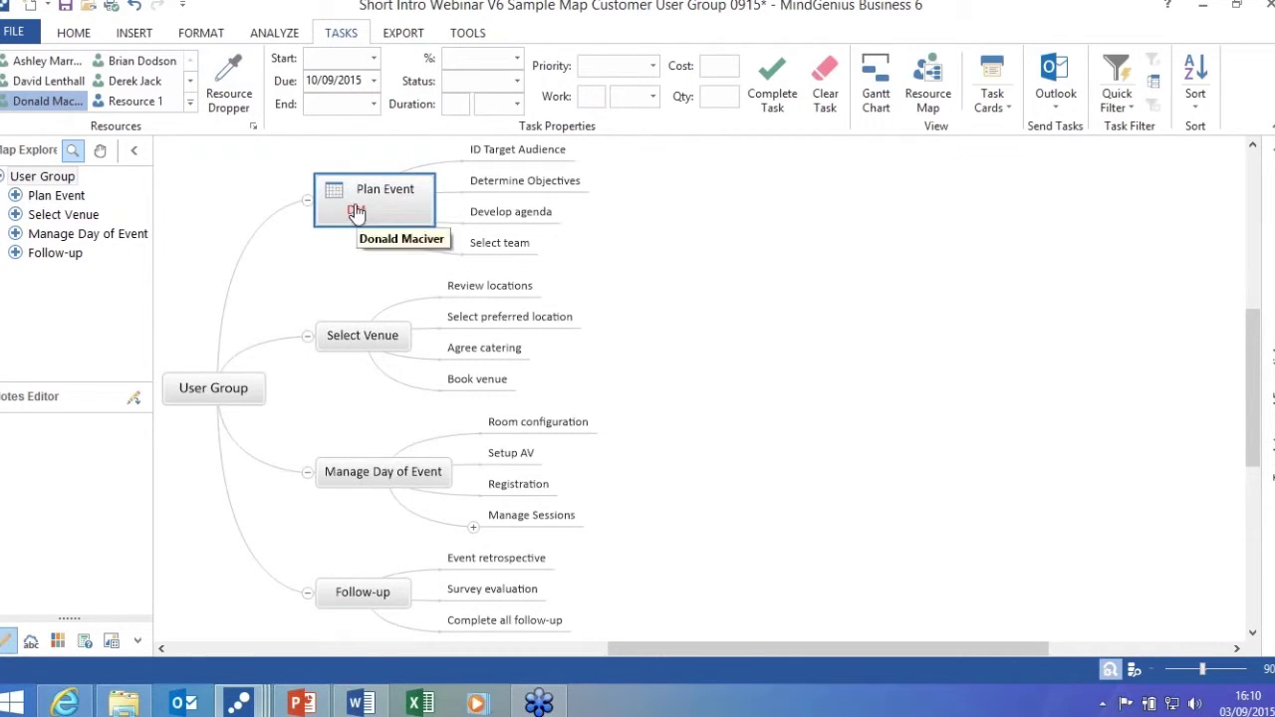
Assign another team member to Select Venue, due 17/09/2015, and toggle Task Cards on and off.
{"action": "mouse_move", "coordinate": [339, 200]}
{"action": "mouse_move", "coordinate": [394, 214]}
{"action": "left_click", "coordinate": [375, 344]}
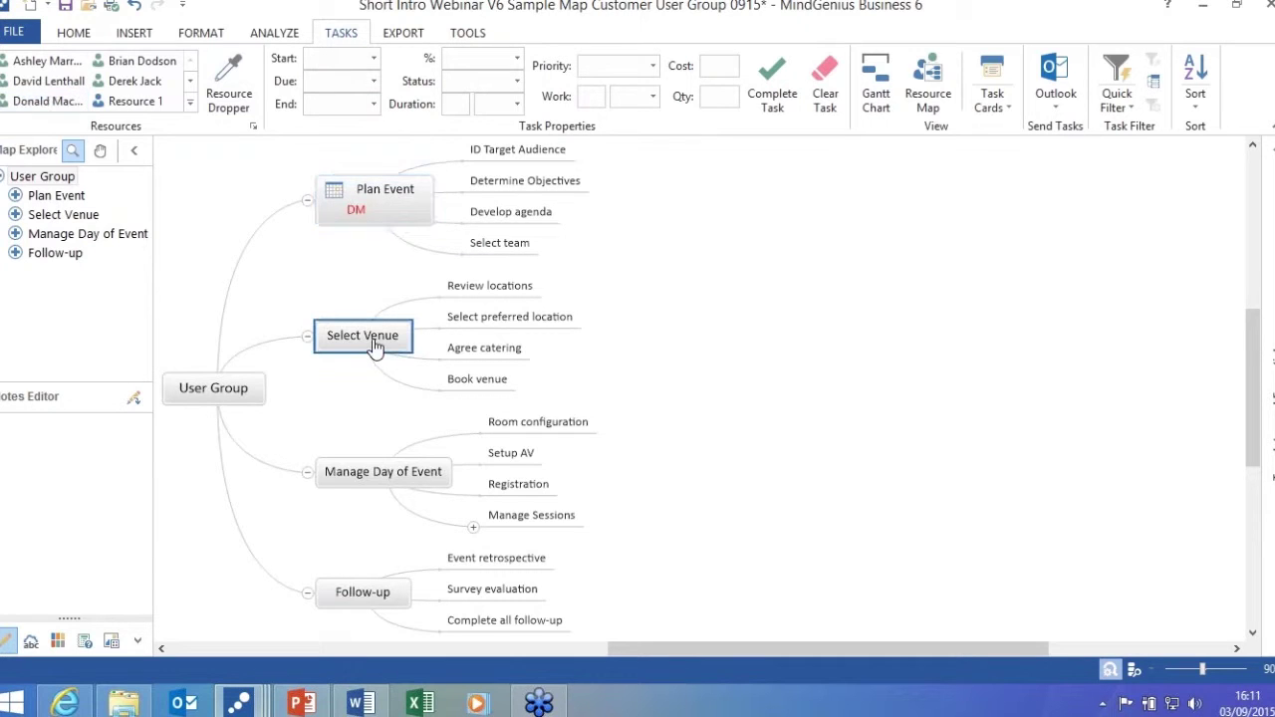
{"action": "left_click", "coordinate": [139, 67]}
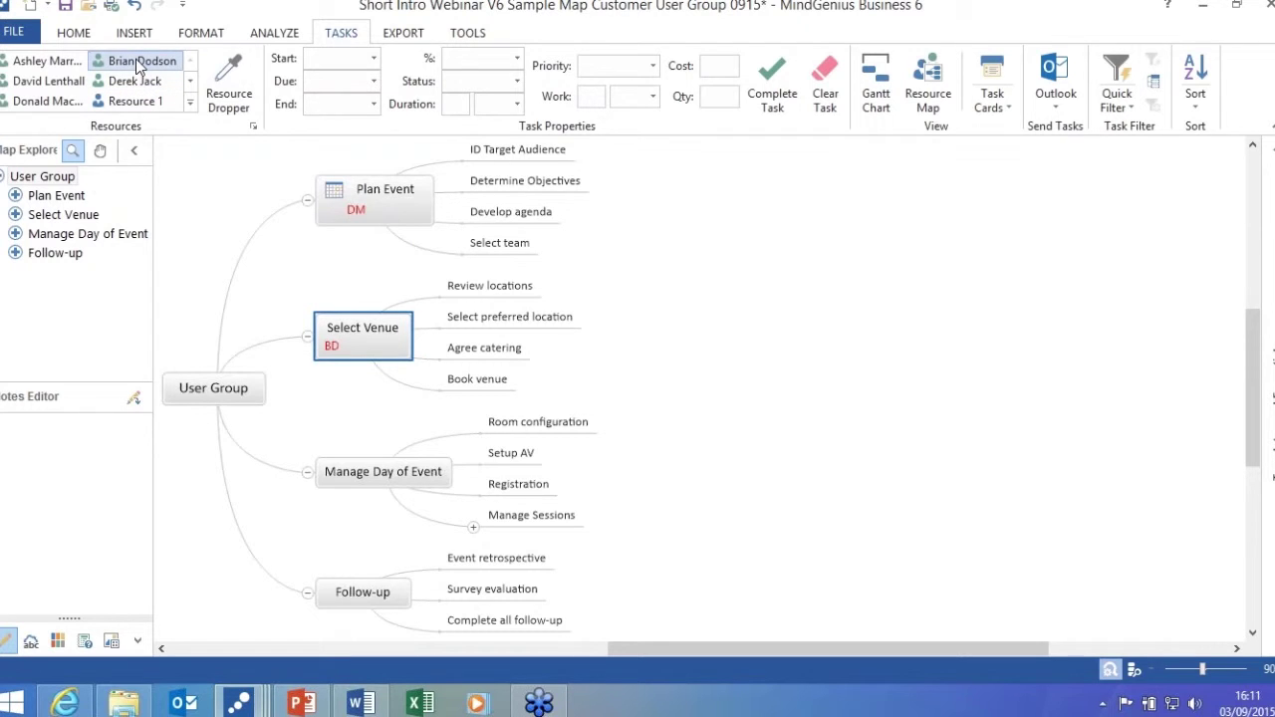
{"action": "left_click", "coordinate": [375, 82]}
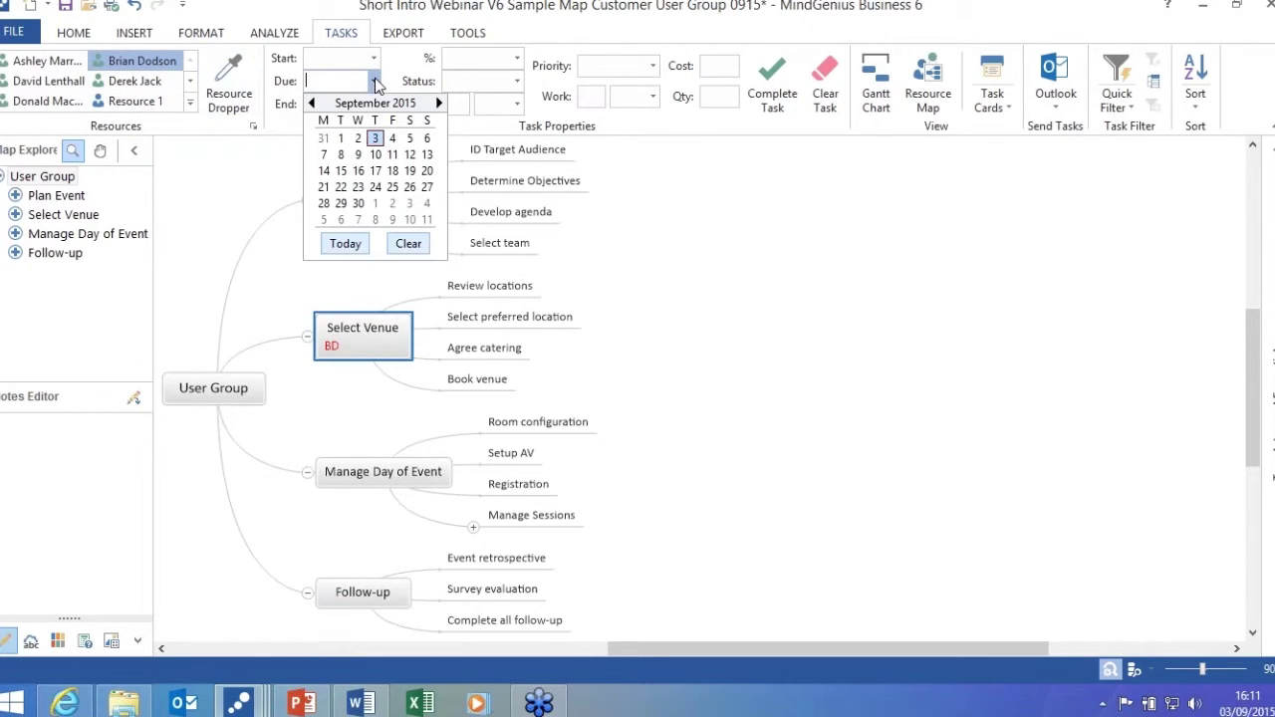
{"action": "left_click", "coordinate": [375, 171]}
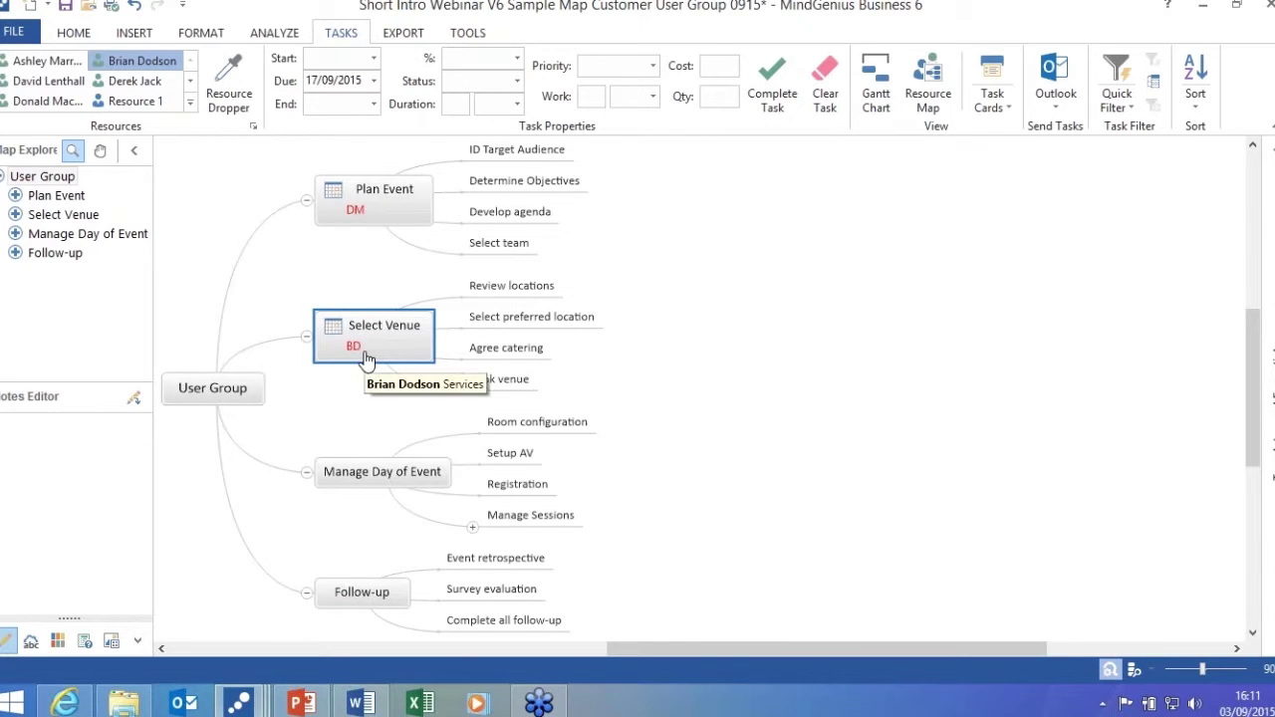
{"action": "left_click", "coordinate": [990, 88]}
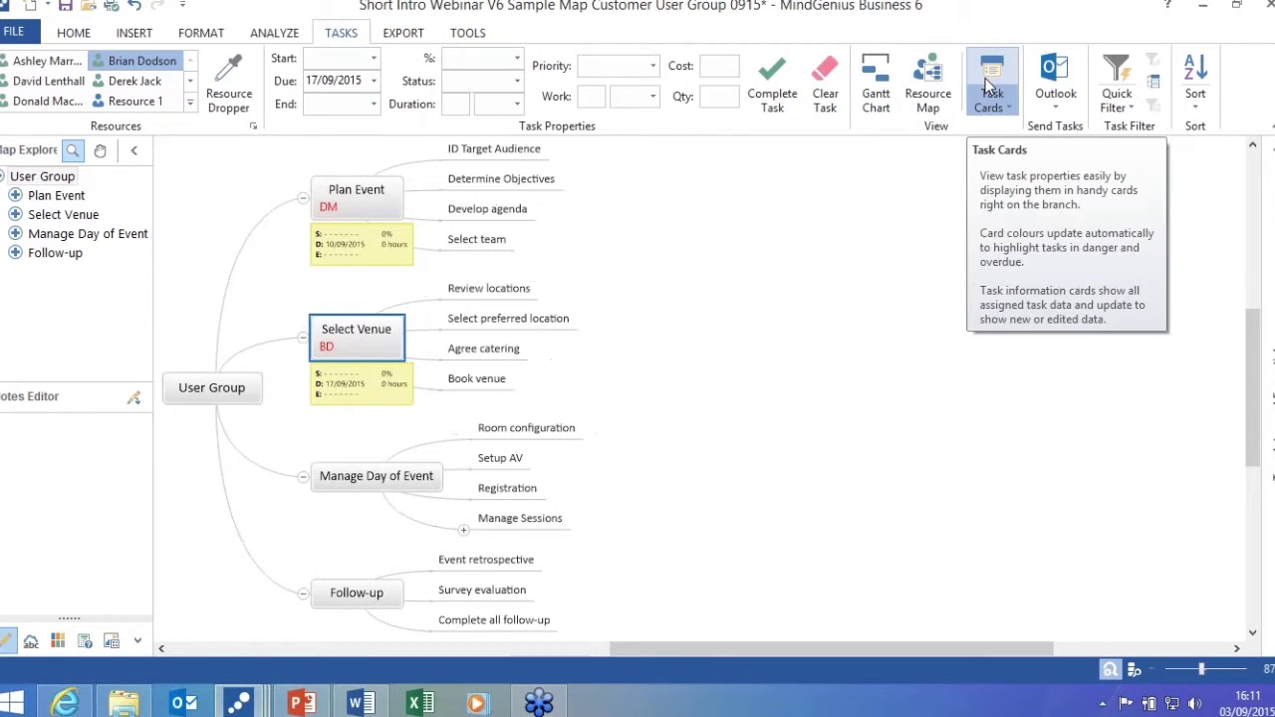
{"action": "left_click", "coordinate": [990, 87]}
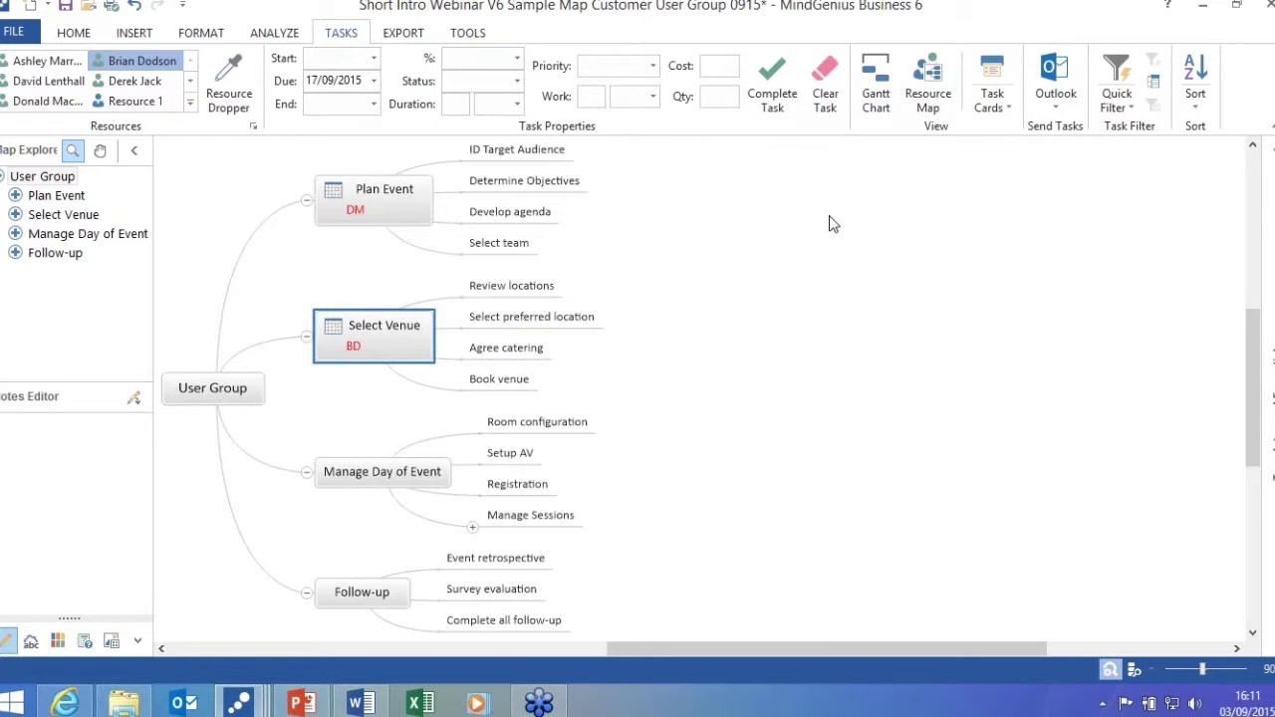
Browse the Outlook sync and Status lists, then view Quick Filter's Due Date and Status options.
{"action": "left_click", "coordinate": [1067, 115]}
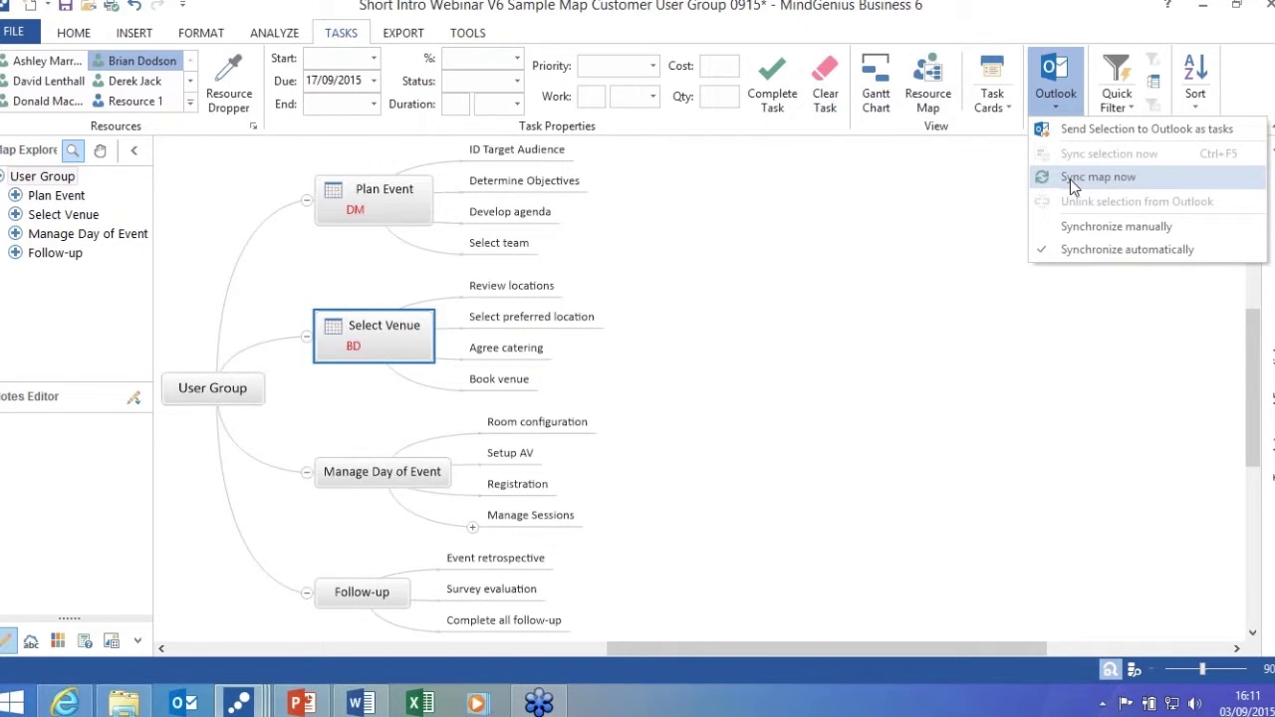
{"action": "left_click", "coordinate": [516, 83]}
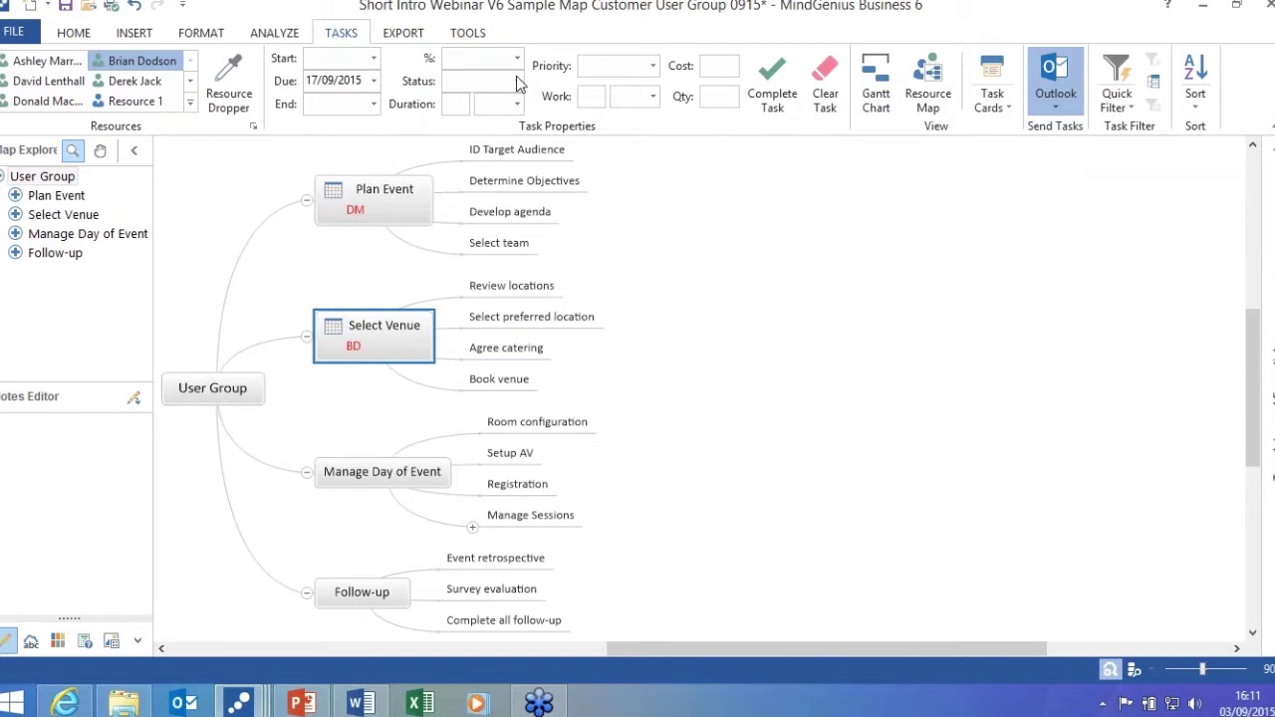
{"action": "left_click", "coordinate": [516, 82]}
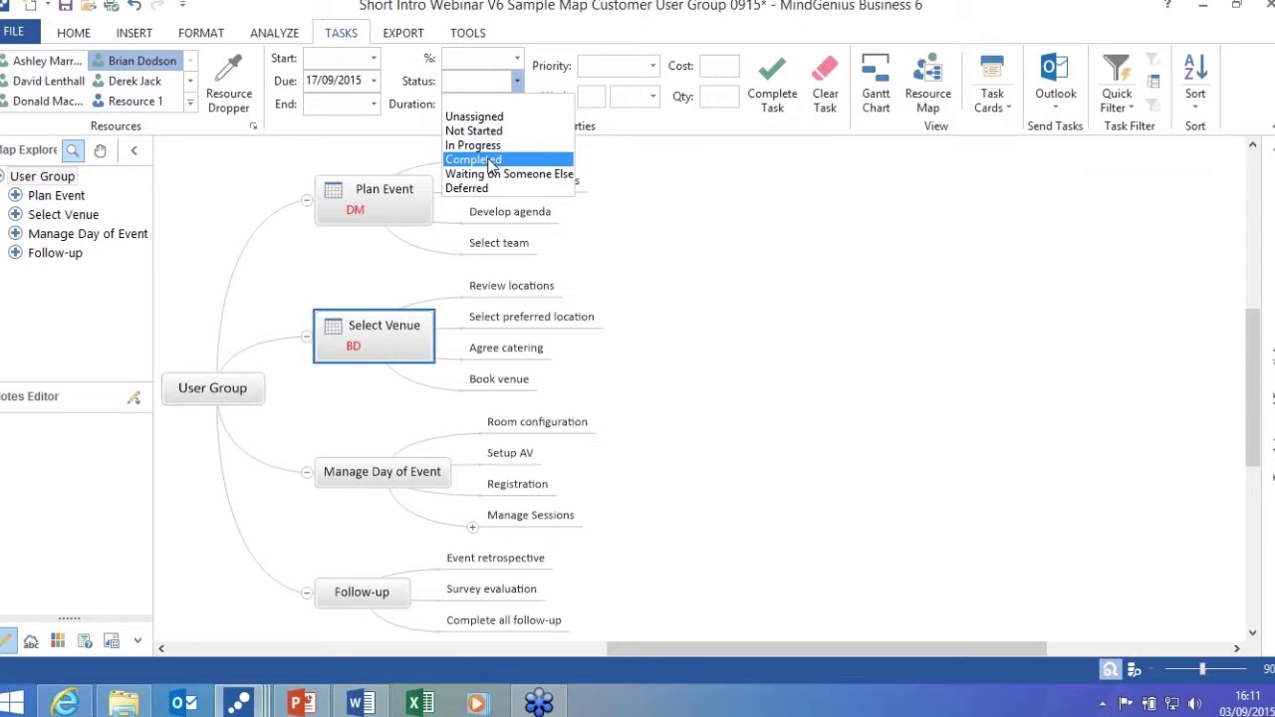
{"action": "left_click", "coordinate": [1132, 112]}
{"action": "left_click", "coordinate": [1132, 112]}
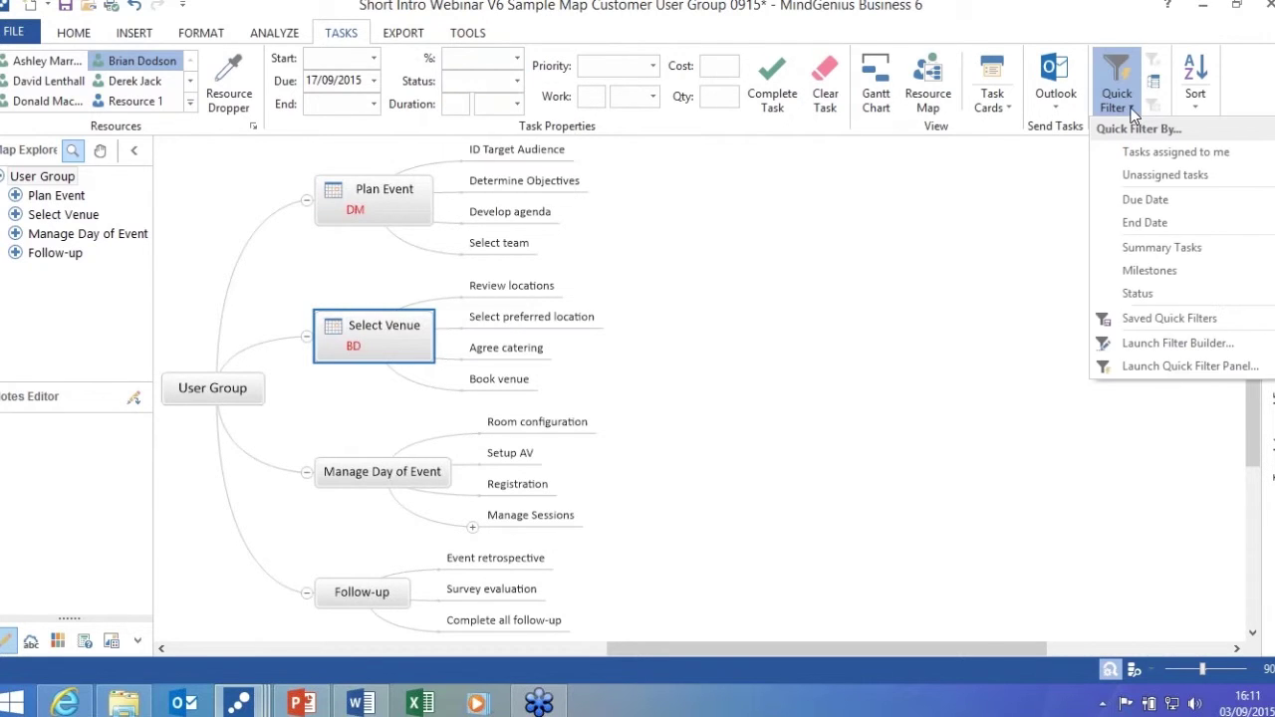
{"action": "mouse_move", "coordinate": [1146, 202]}
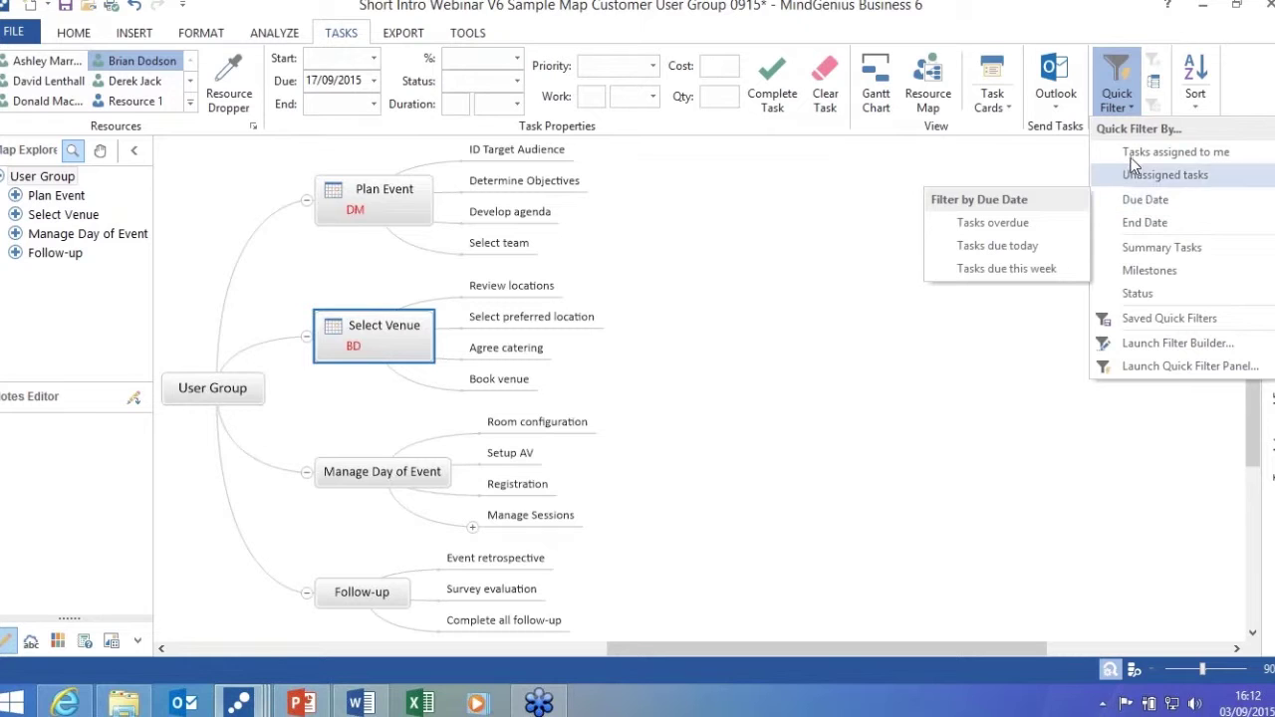
{"action": "mouse_move", "coordinate": [1139, 299]}
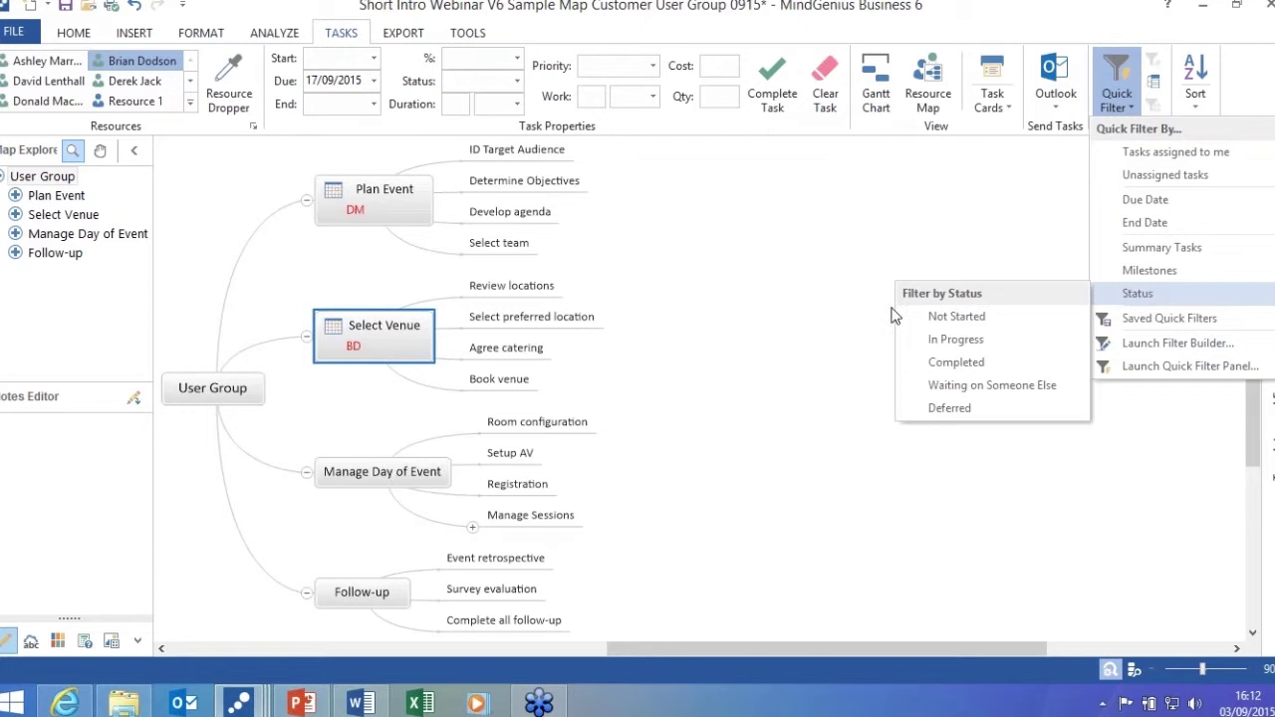
Switch to the Improvement Ideas map and select Devise Overseas Marketing Strategy, then Improve website.
{"action": "left_click", "coordinate": [837, 316]}
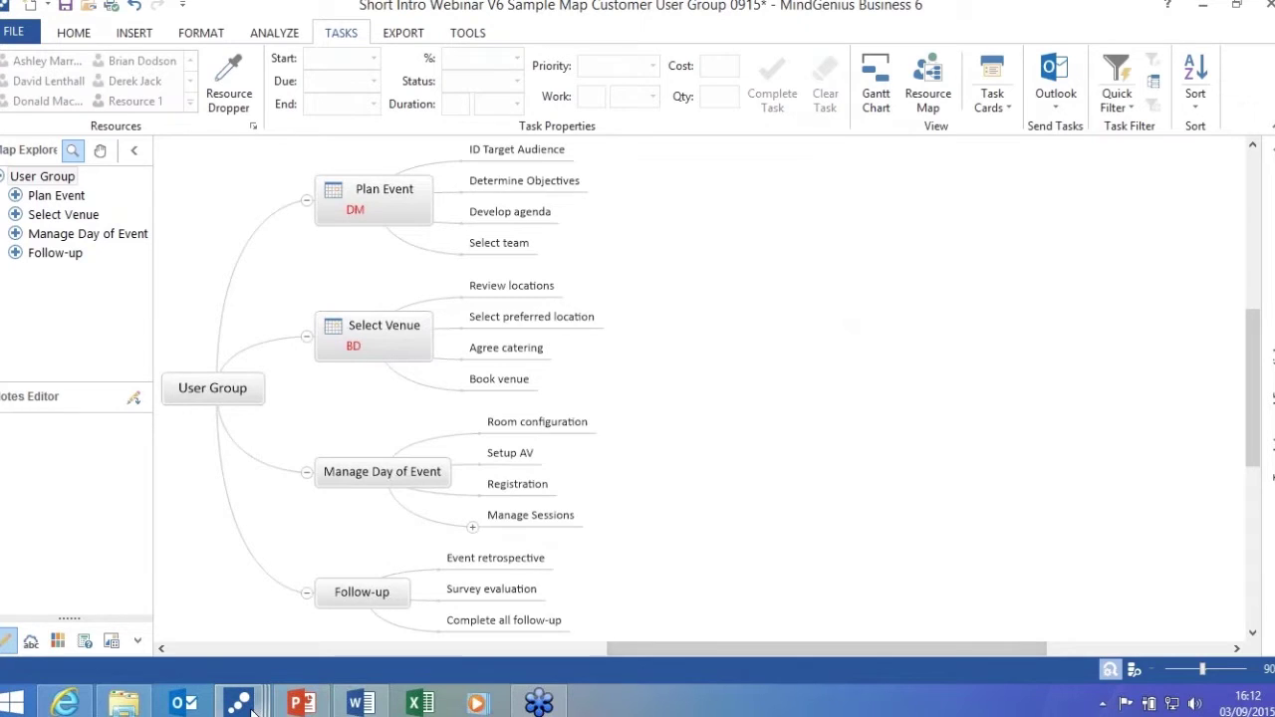
{"action": "mouse_move", "coordinate": [252, 711]}
{"action": "left_click", "coordinate": [447, 645]}
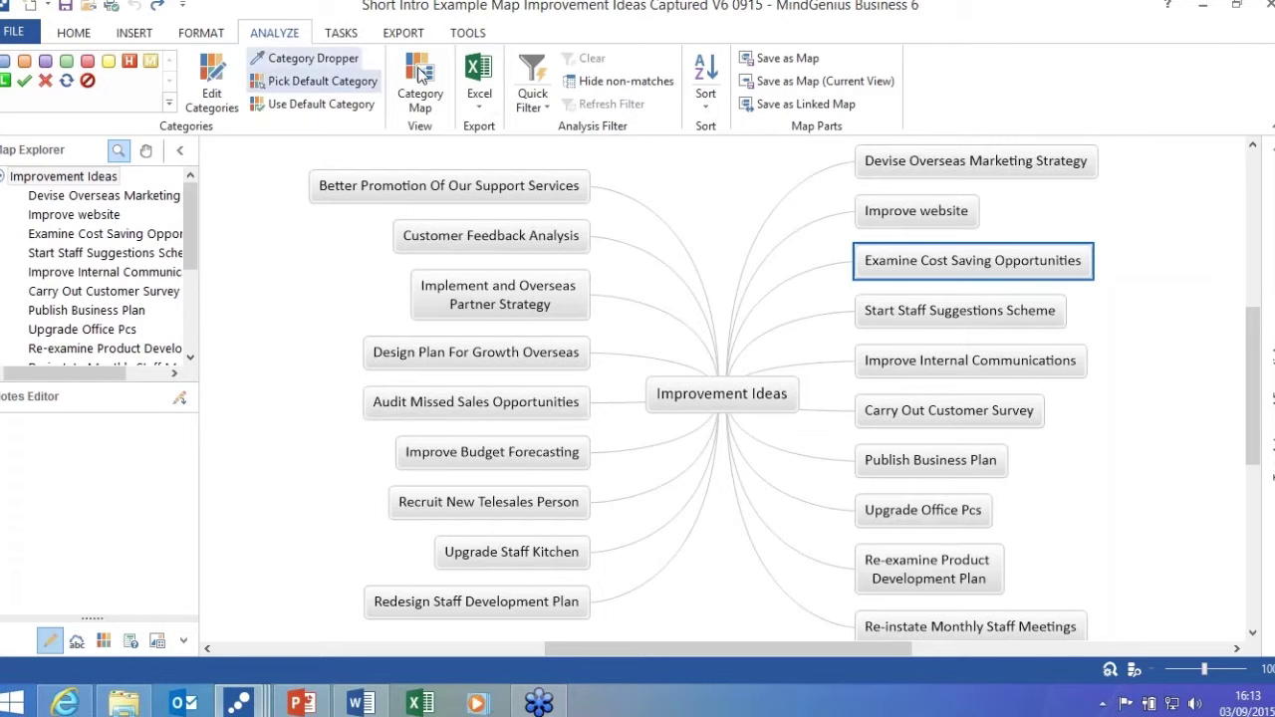
{"action": "left_click", "coordinate": [910, 164]}
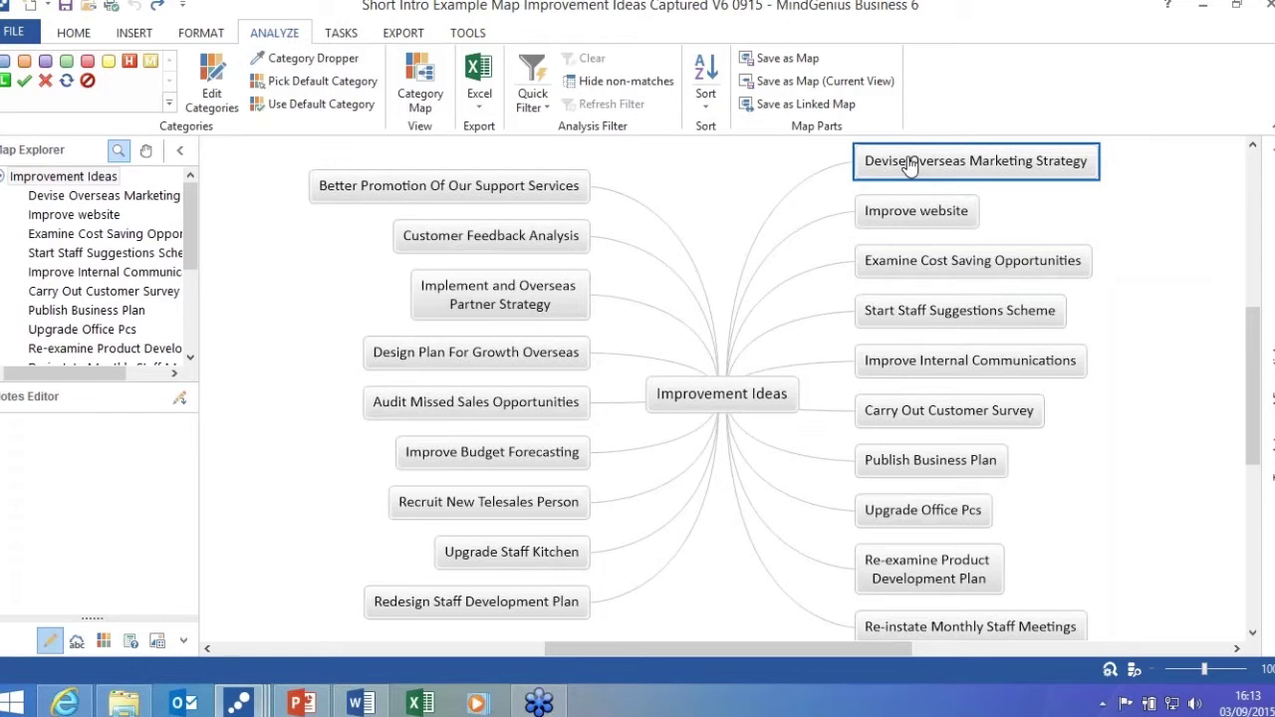
{"action": "left_click", "coordinate": [900, 208]}
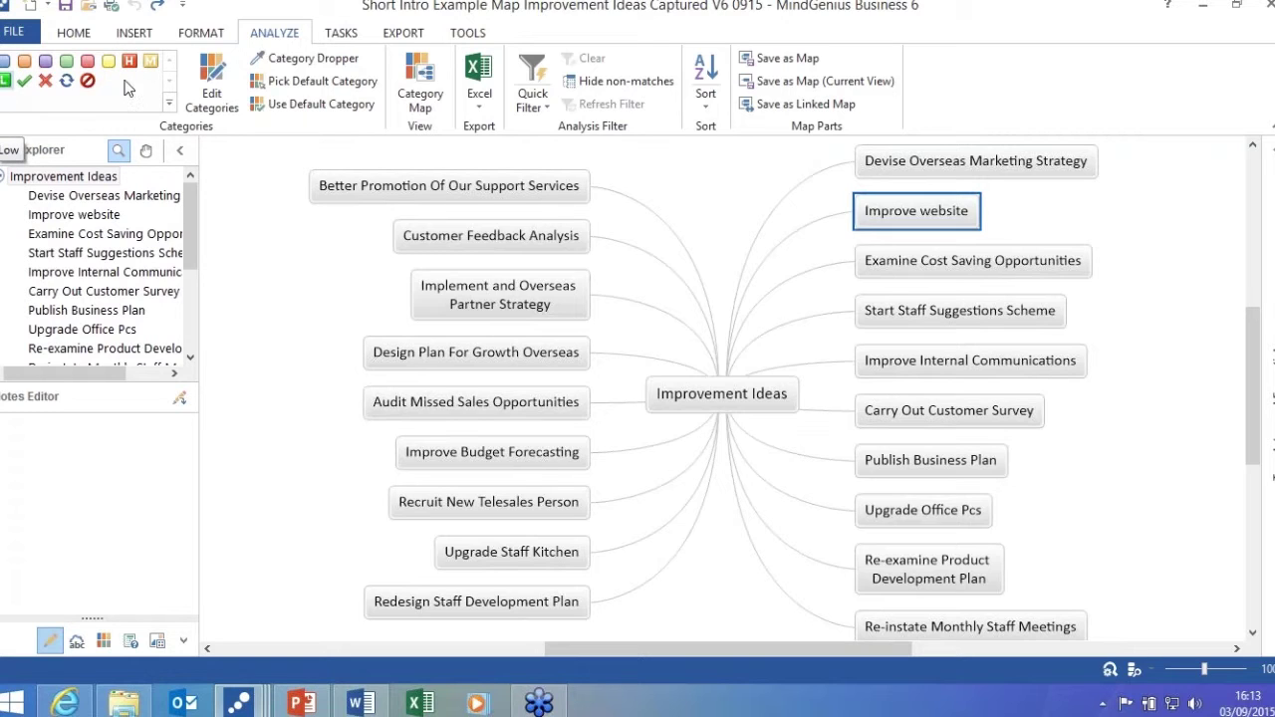
Tag Devise Overseas Marketing Strategy High, Improve website Medium and Examine Cost Saving Opportunities Low.
{"action": "left_click", "coordinate": [904, 167]}
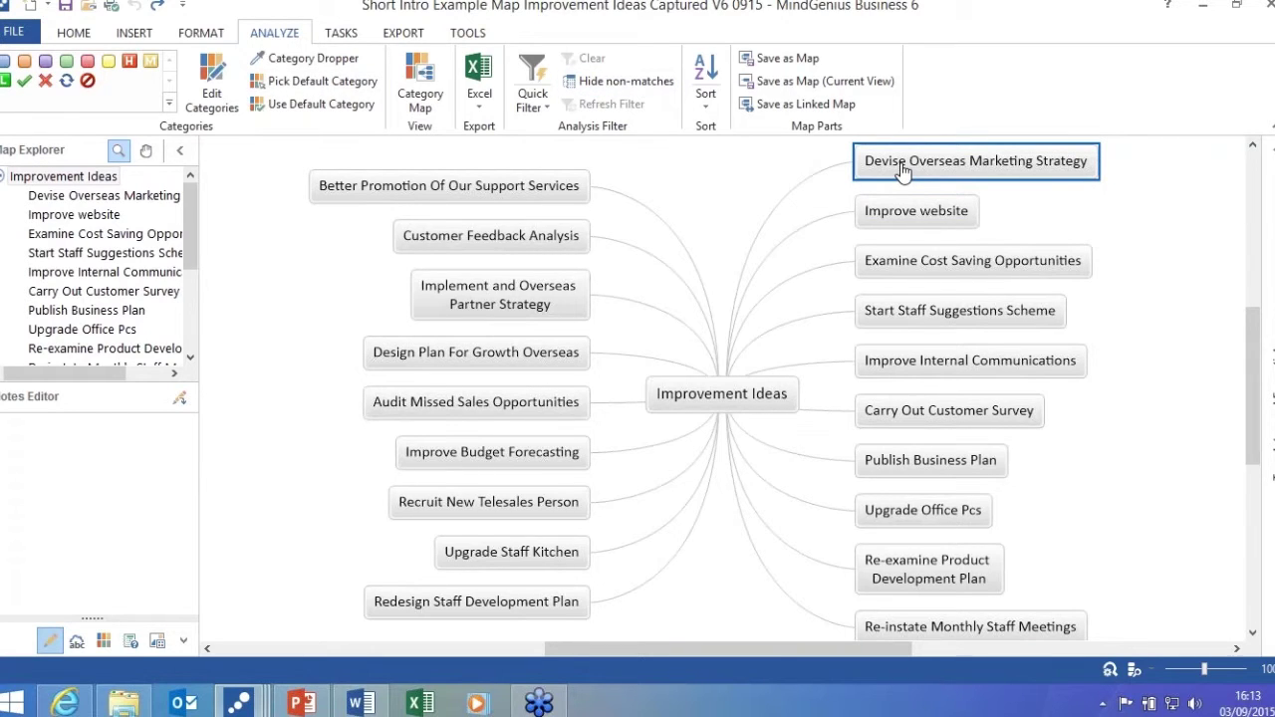
{"action": "left_click", "coordinate": [129, 63]}
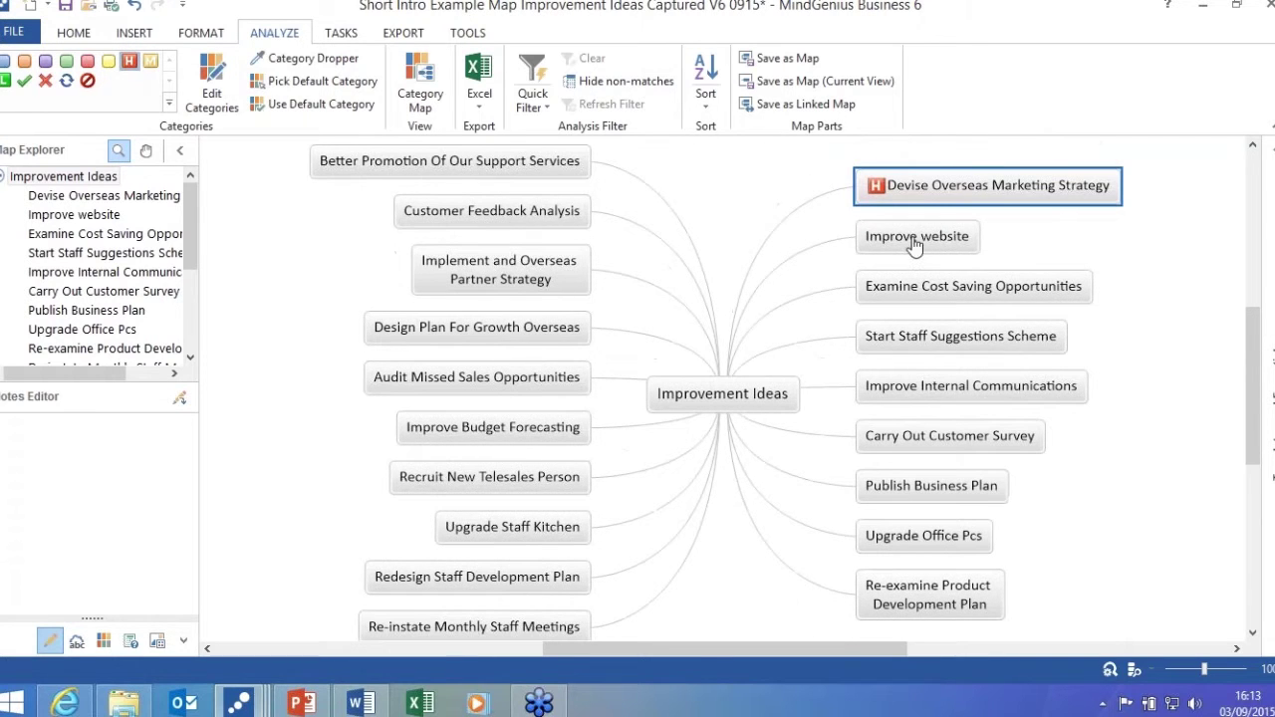
{"action": "left_click", "coordinate": [912, 242]}
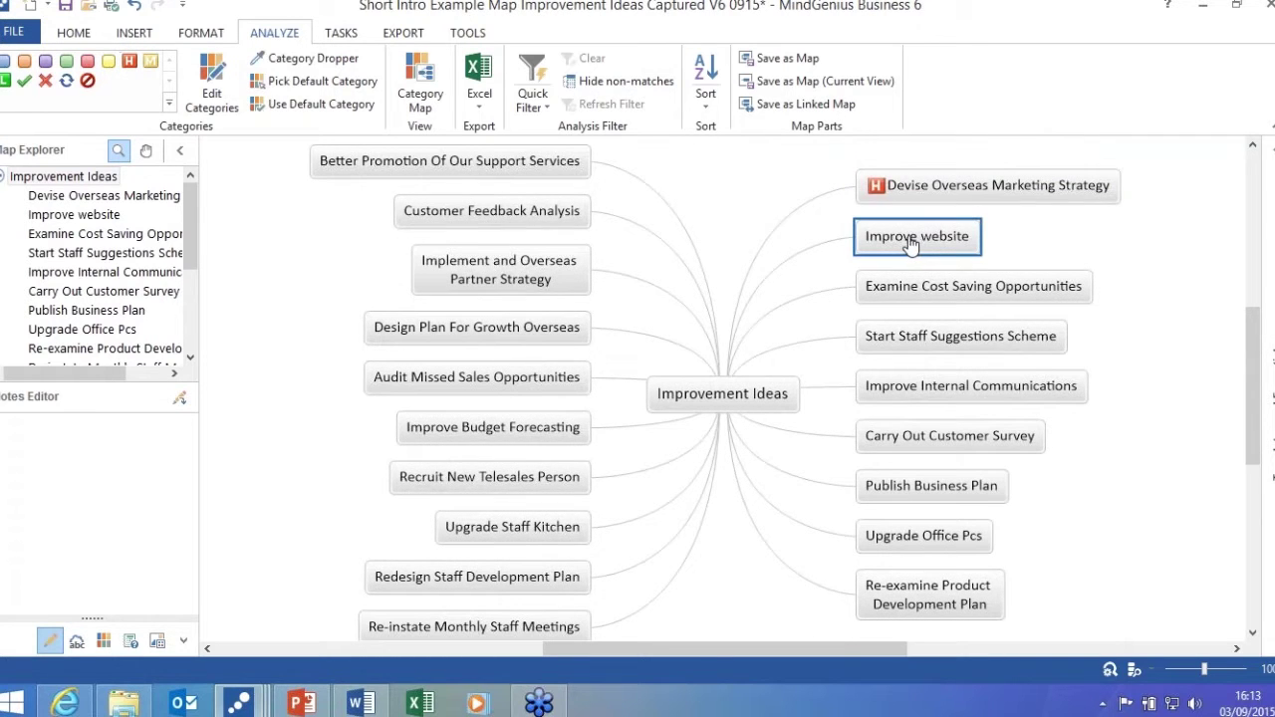
{"action": "left_click", "coordinate": [150, 63]}
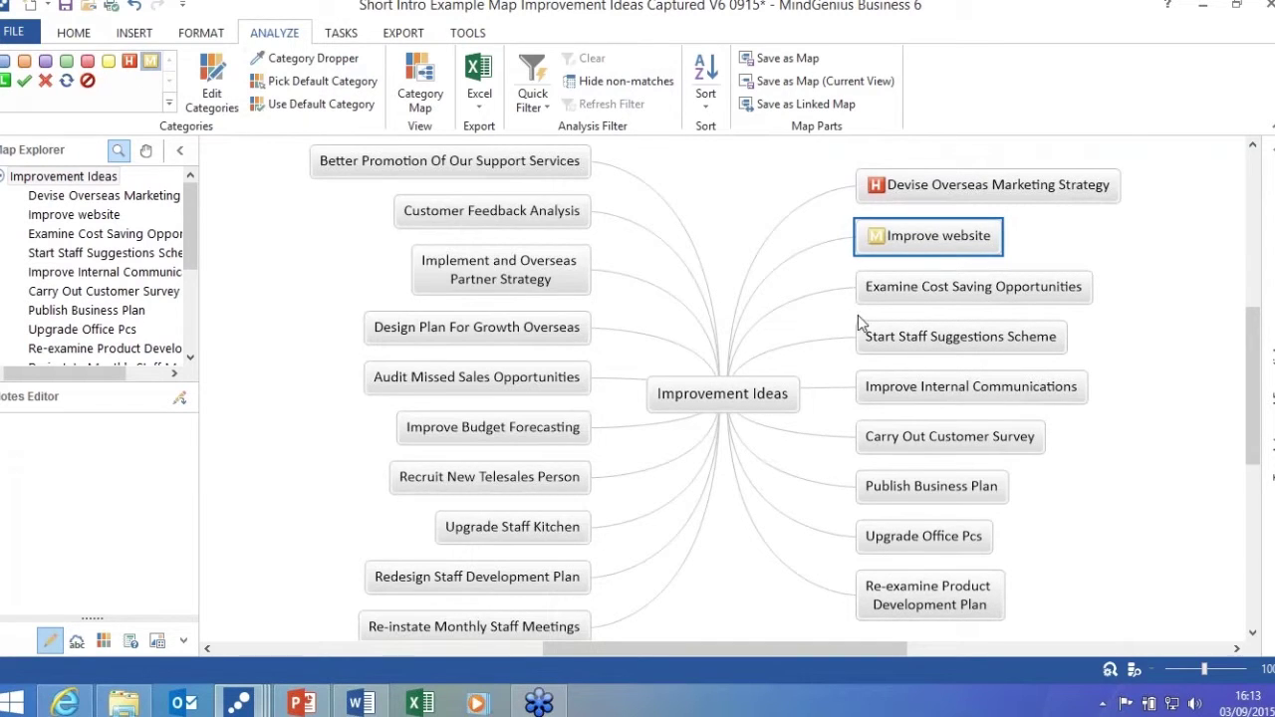
{"action": "left_click", "coordinate": [880, 299]}
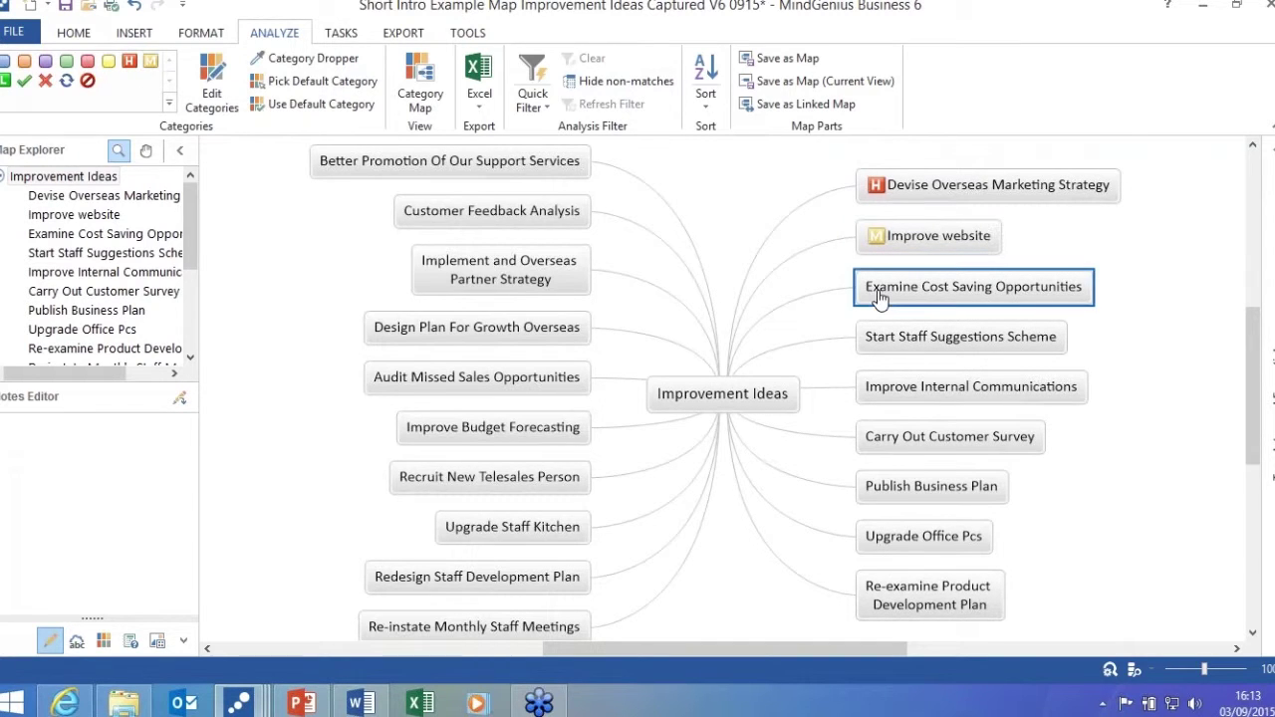
{"action": "left_click", "coordinate": [5, 82]}
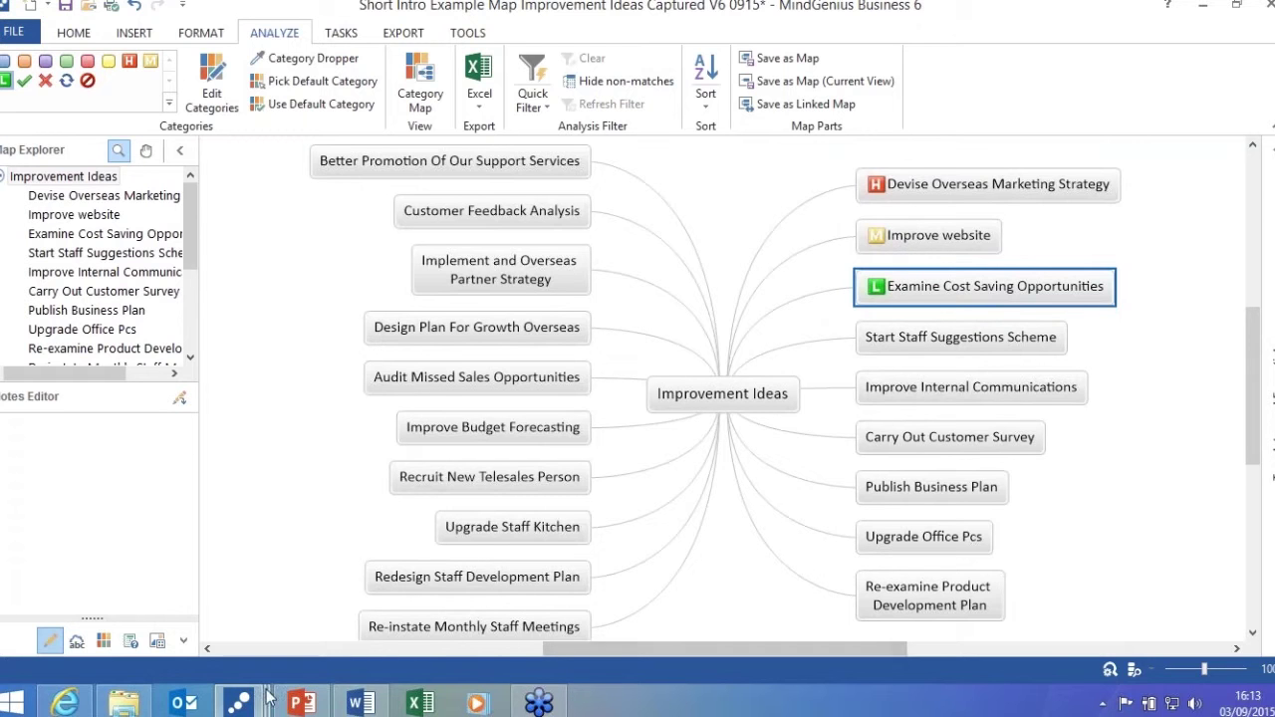
On the Fully Categorised map, Quick Filter to High and hide the non-matching topics.
{"action": "mouse_move", "coordinate": [252, 706]}
{"action": "left_click", "coordinate": [628, 628]}
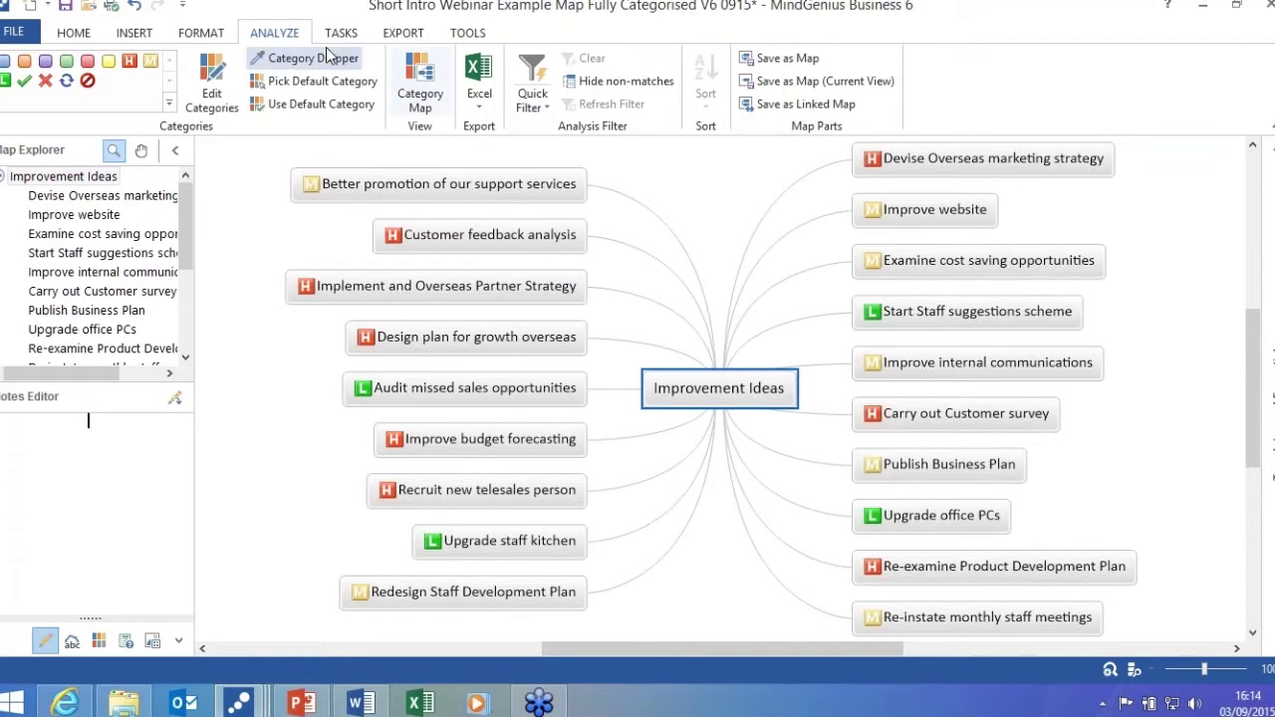
{"action": "left_click", "coordinate": [536, 112]}
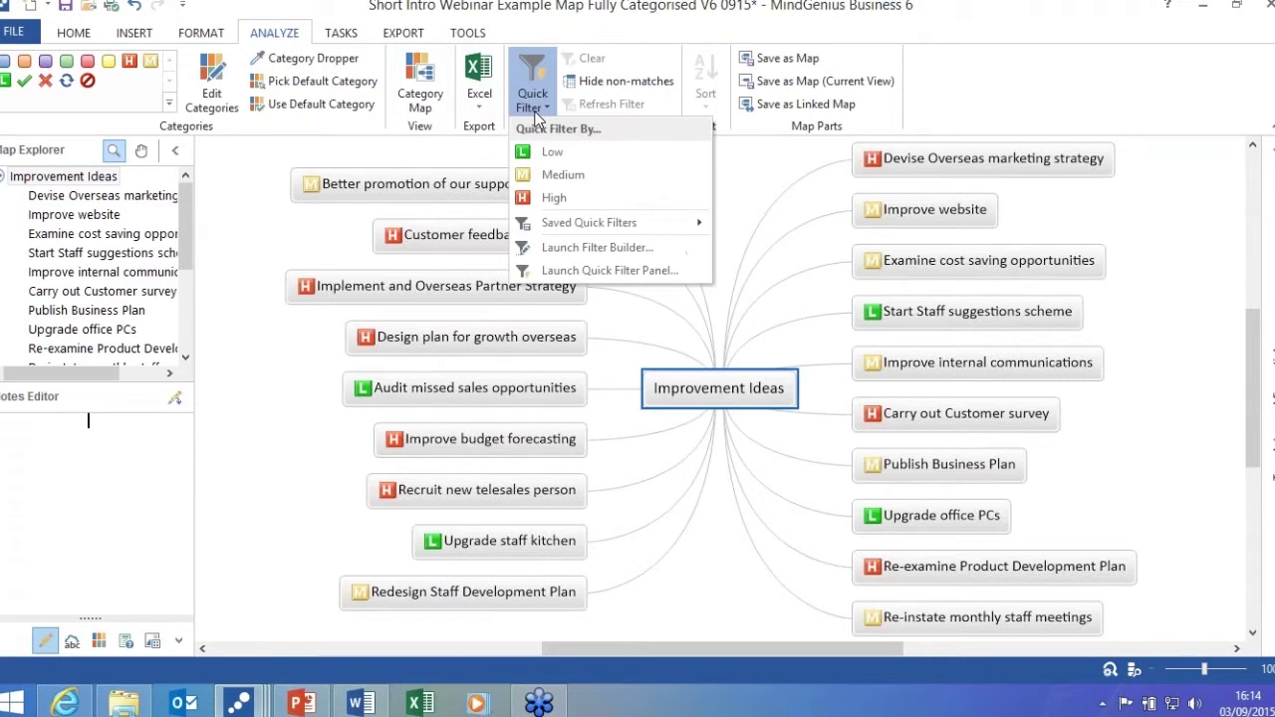
{"action": "left_click", "coordinate": [553, 199]}
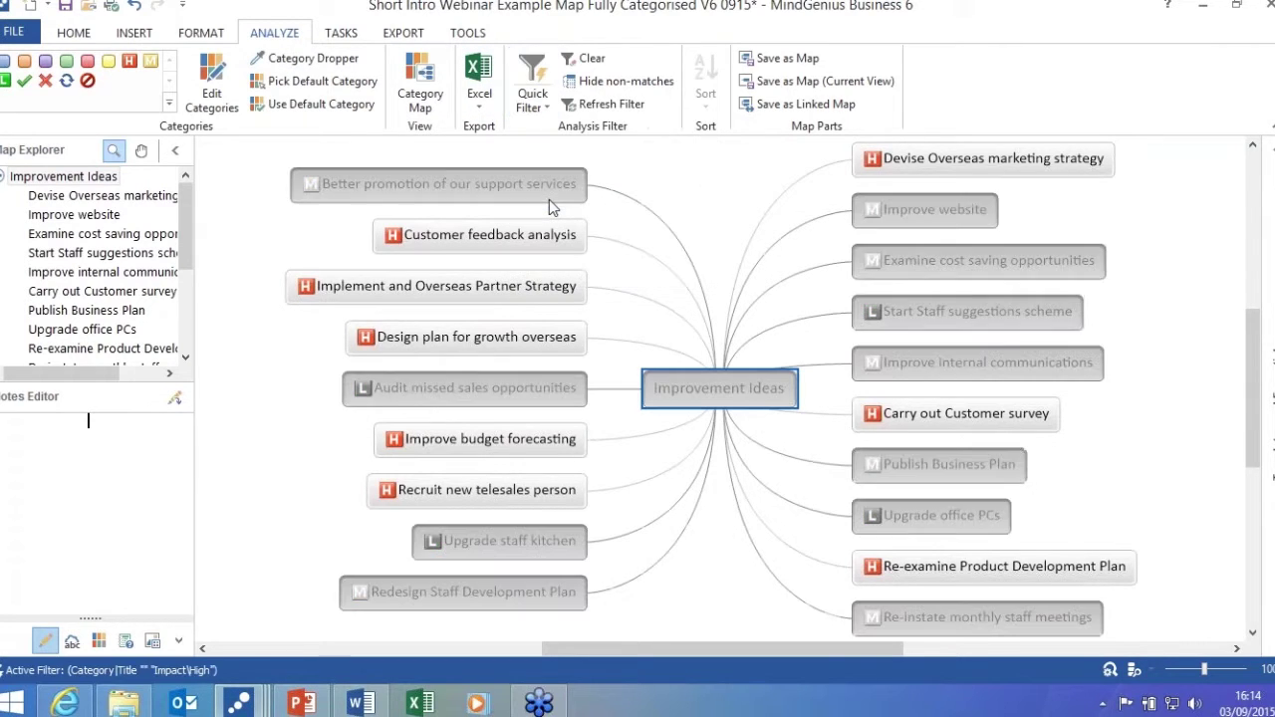
{"action": "left_click", "coordinate": [612, 85]}
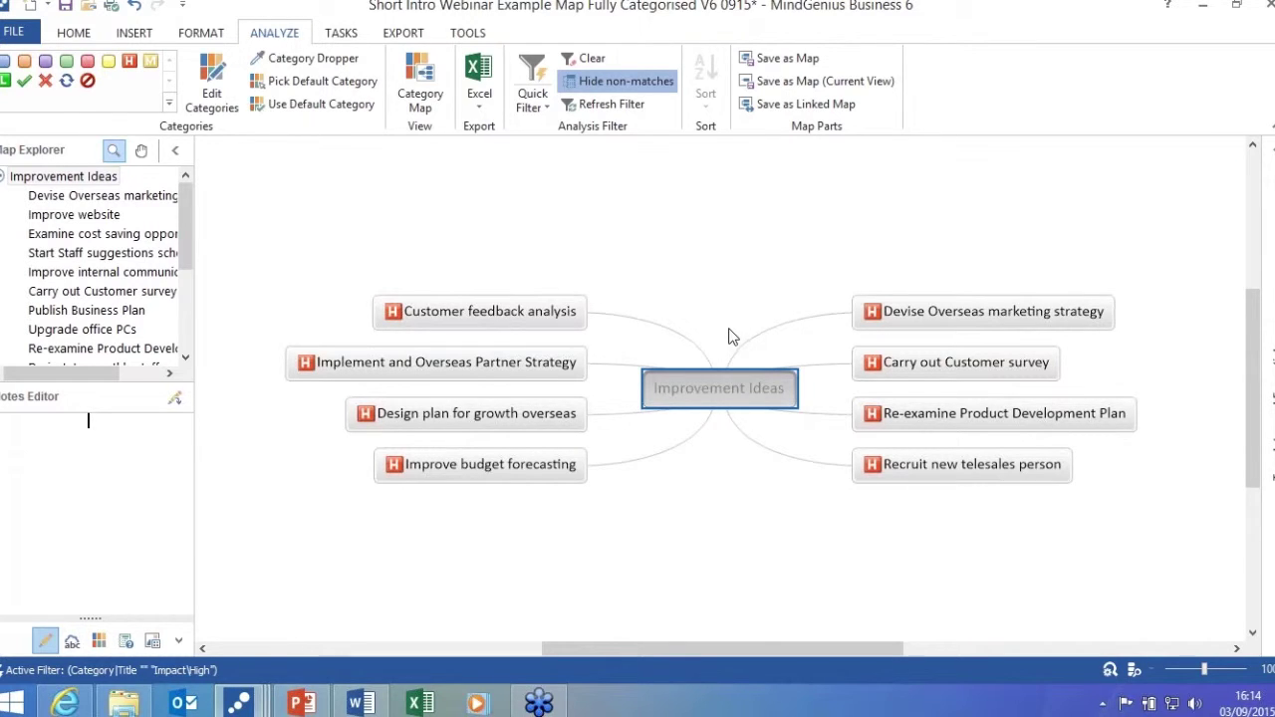
Bring up the Project Hercules WBS map and apply the right-hand map layout.
{"action": "mouse_move", "coordinate": [234, 709]}
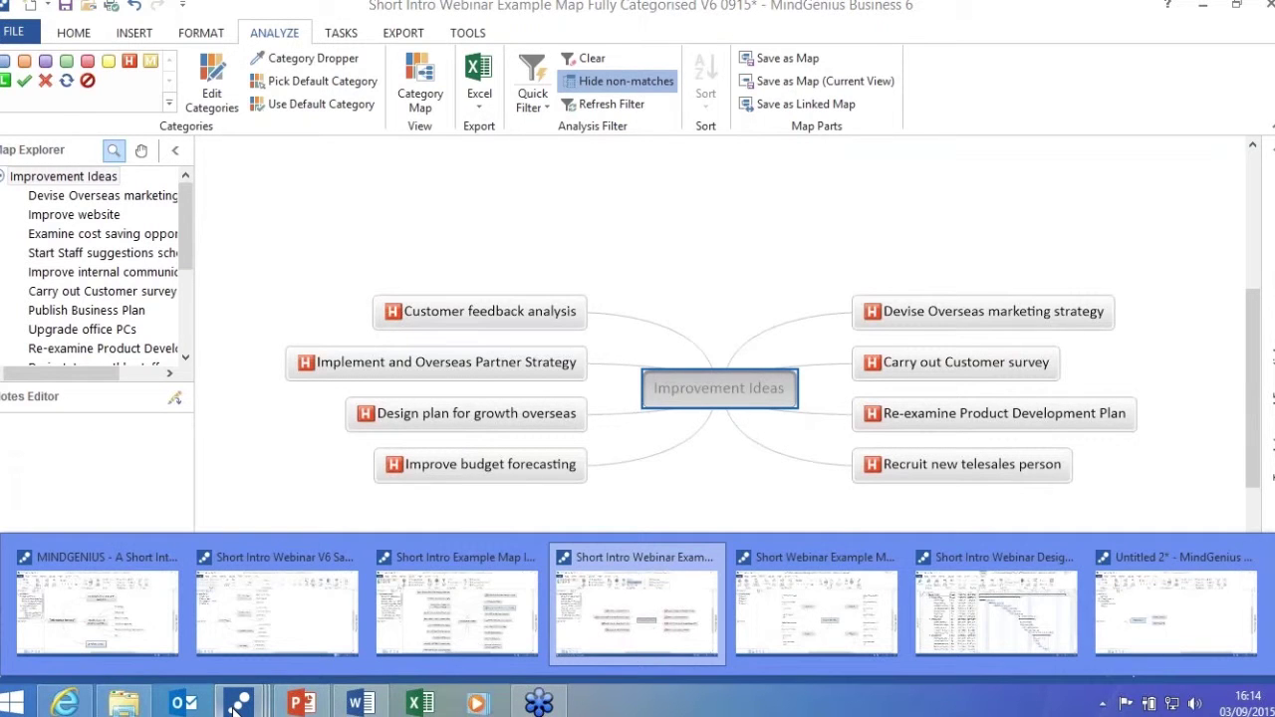
{"action": "mouse_move", "coordinate": [788, 648]}
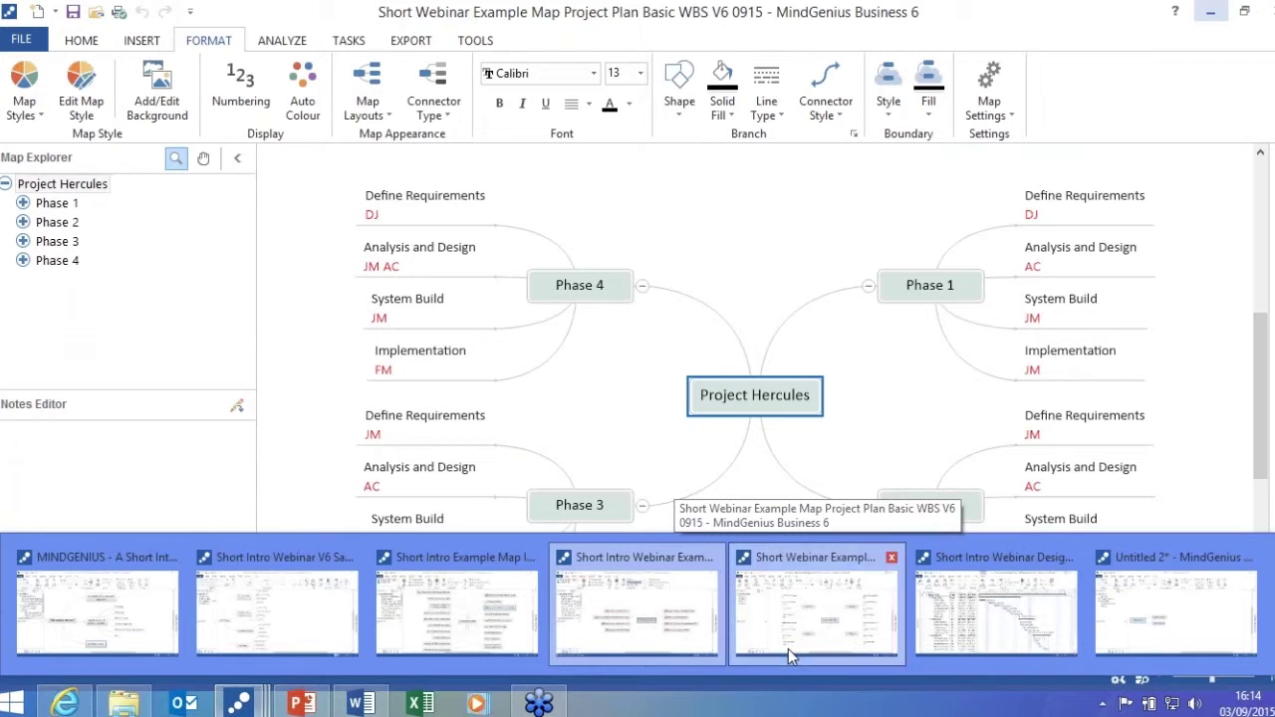
{"action": "left_click", "coordinate": [789, 649]}
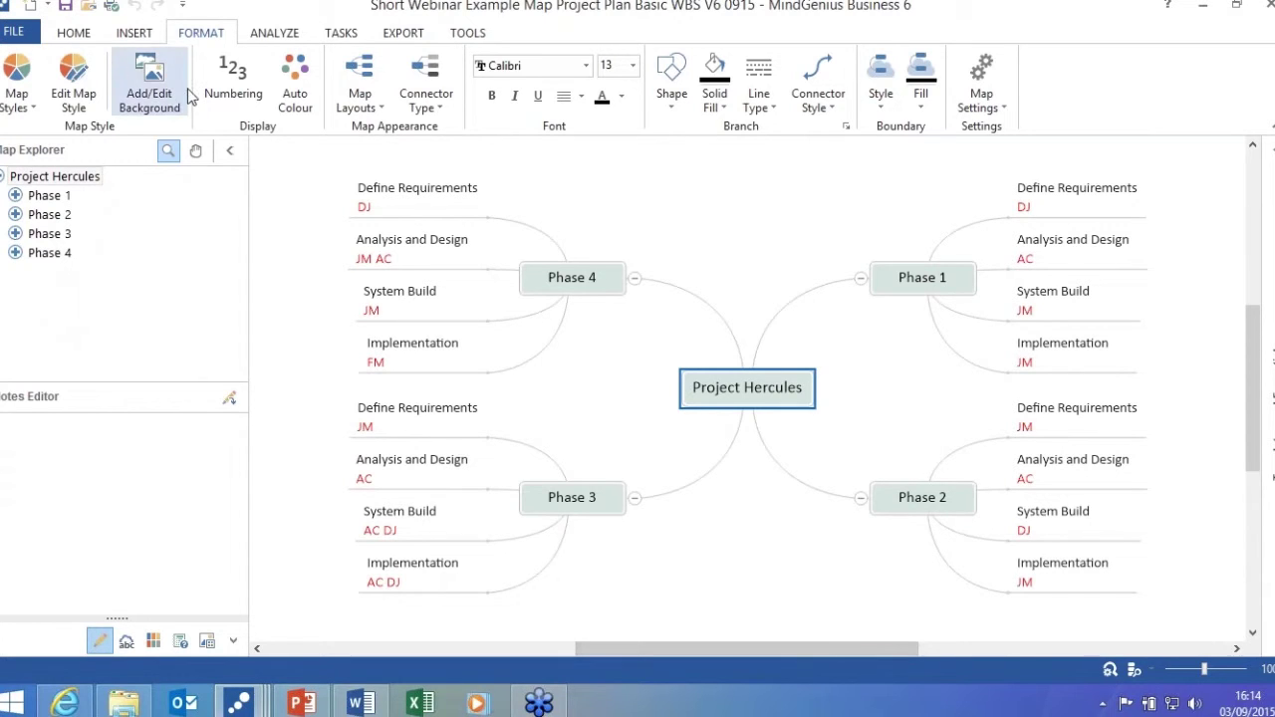
{"action": "left_click", "coordinate": [82, 36]}
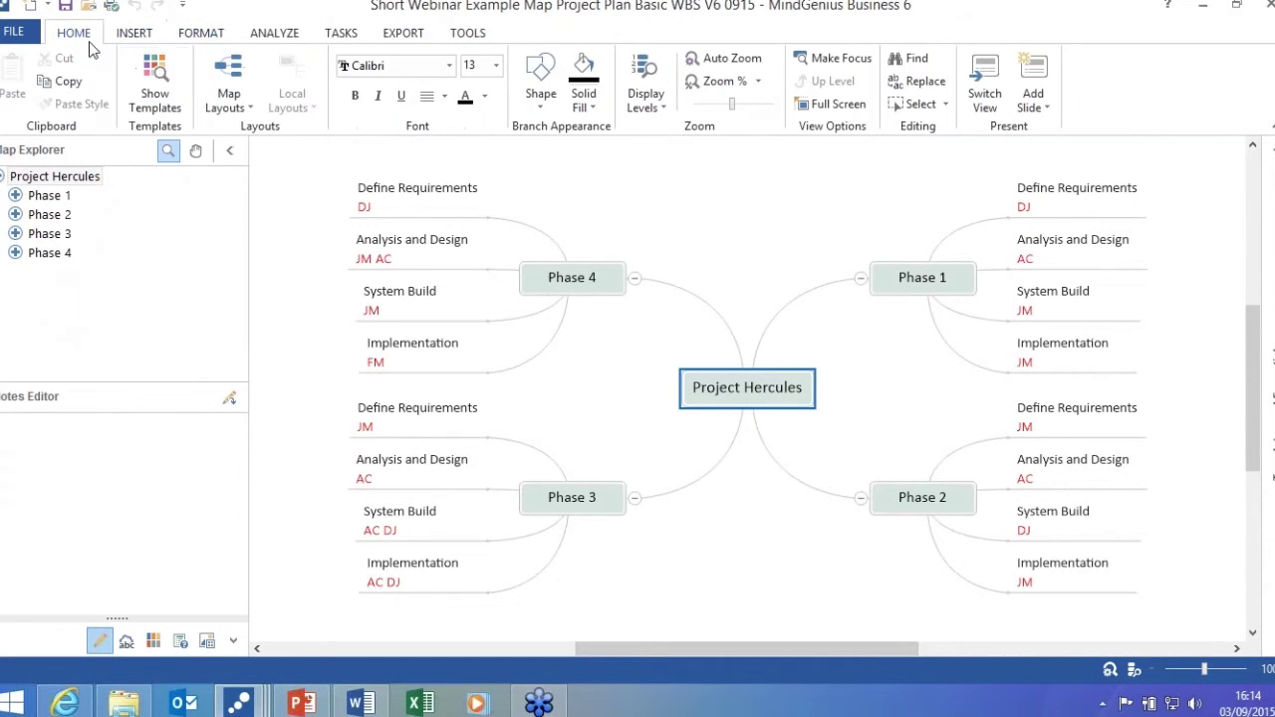
{"action": "left_click", "coordinate": [235, 99]}
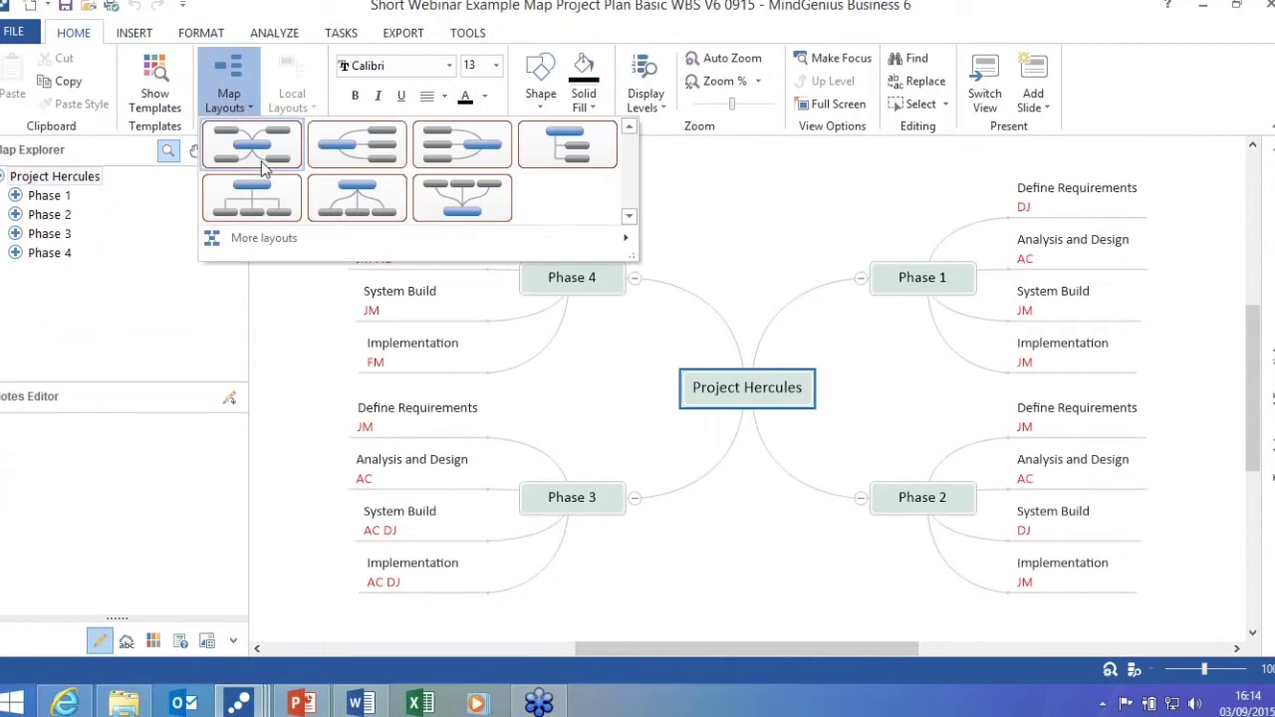
{"action": "left_click", "coordinate": [335, 156]}
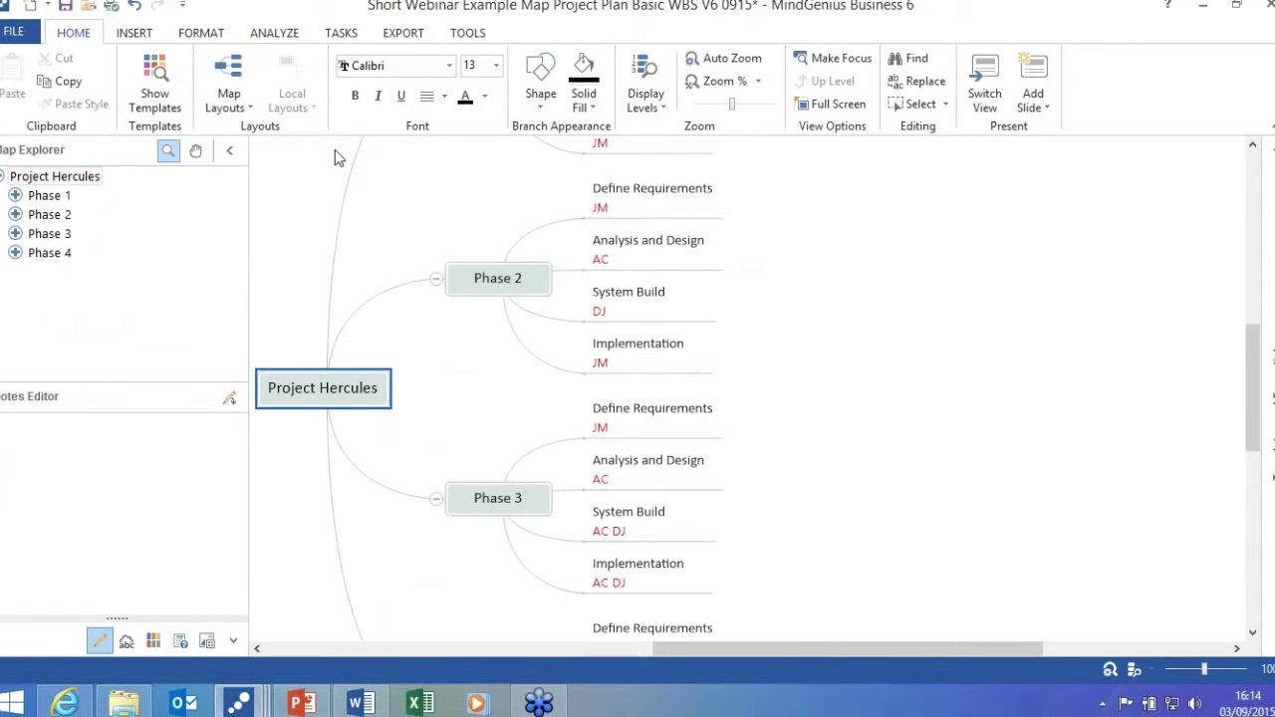
{"action": "scroll", "coordinate": [761, 349], "scroll_direction": "up", "scroll_amount": 3}
{"action": "scroll", "coordinate": [761, 349], "scroll_direction": "down", "scroll_amount": 5}
{"action": "scroll", "coordinate": [761, 349], "scroll_direction": "up", "scroll_amount": 3}
{"action": "scroll", "coordinate": [762, 355], "scroll_direction": "up", "scroll_amount": 1}
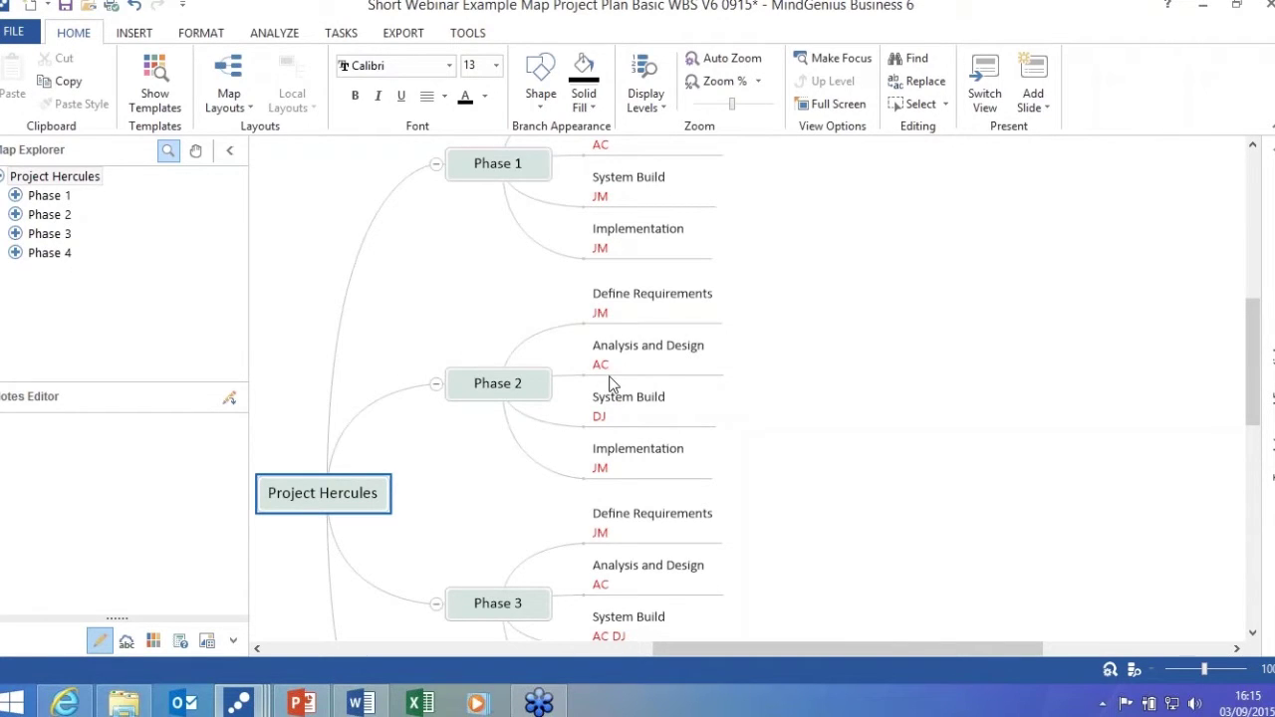
{"action": "left_click", "coordinate": [49, 195]}
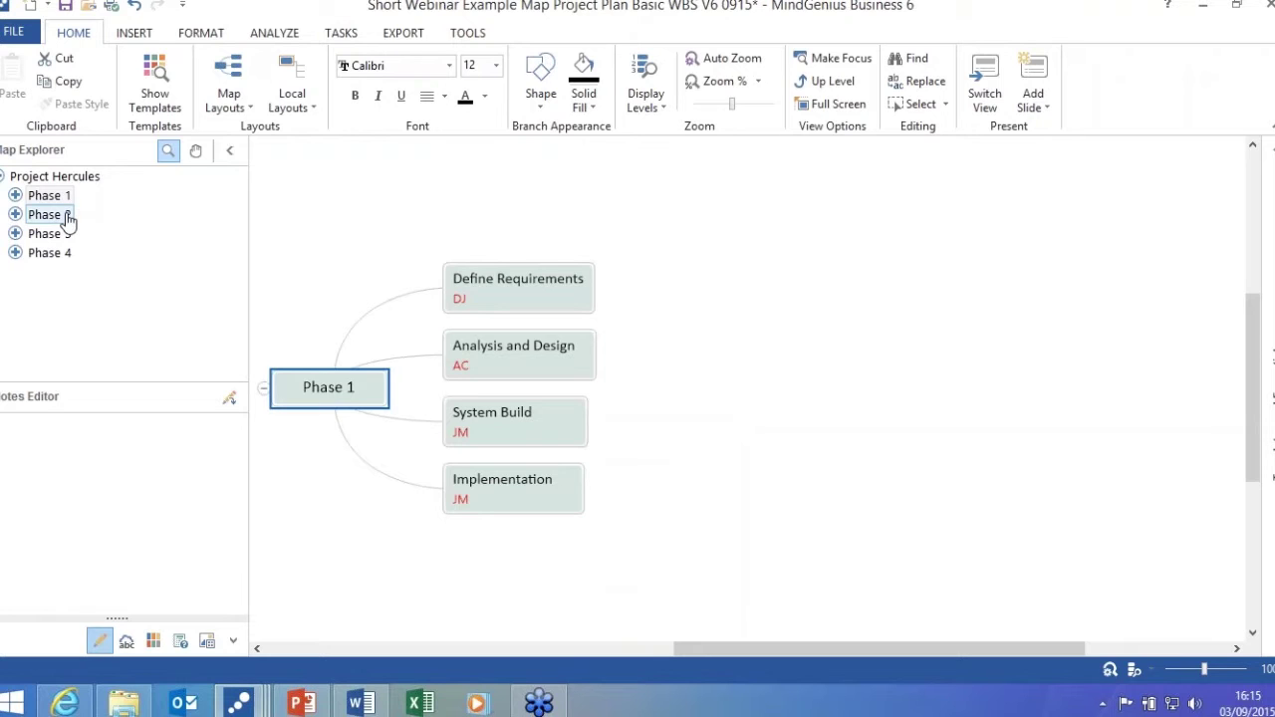
{"action": "left_click", "coordinate": [55, 194]}
{"action": "left_click", "coordinate": [58, 177]}
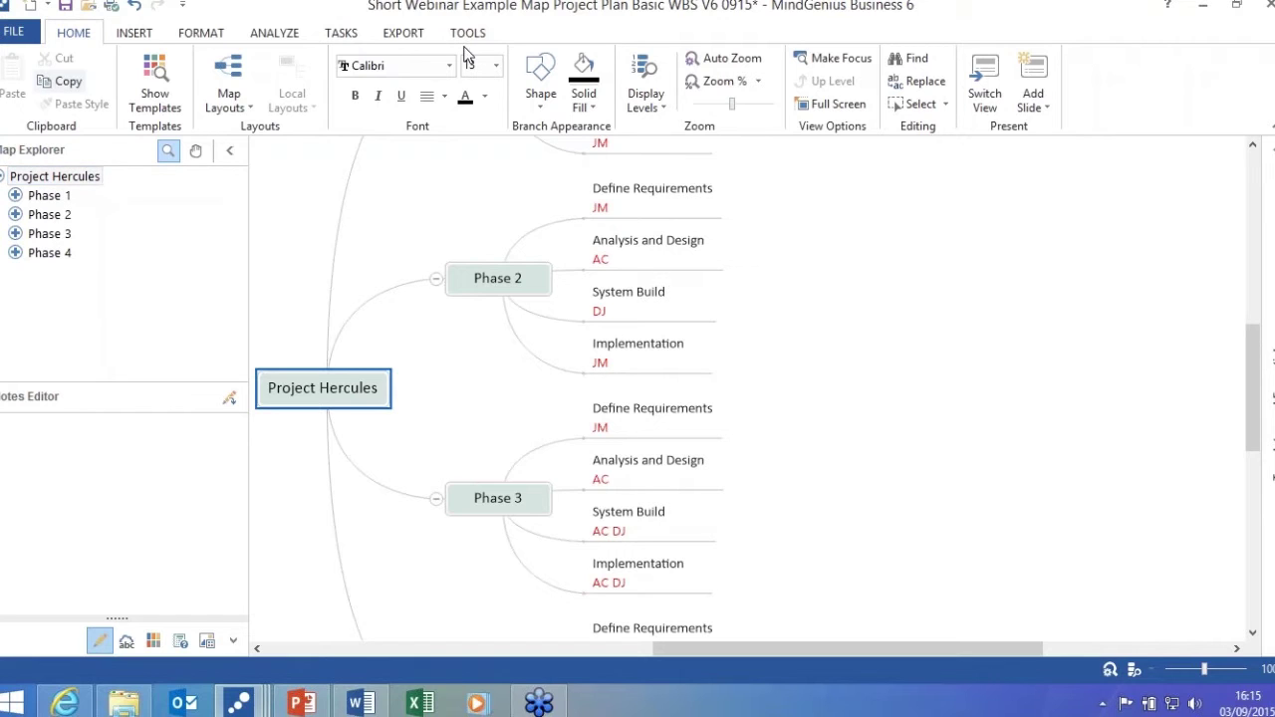
Show Project Hercules as a Gantt chart in project mode, toggling Map View and back.
{"action": "left_click", "coordinate": [404, 33]}
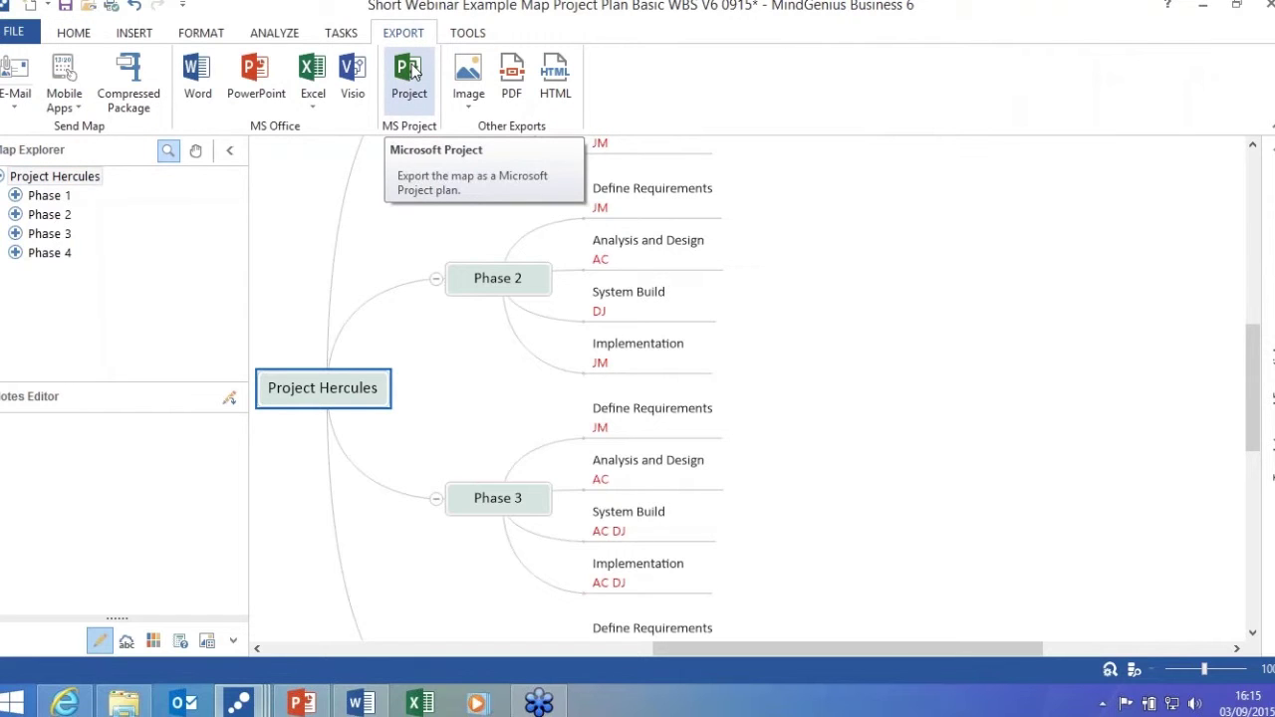
{"action": "left_click", "coordinate": [349, 36]}
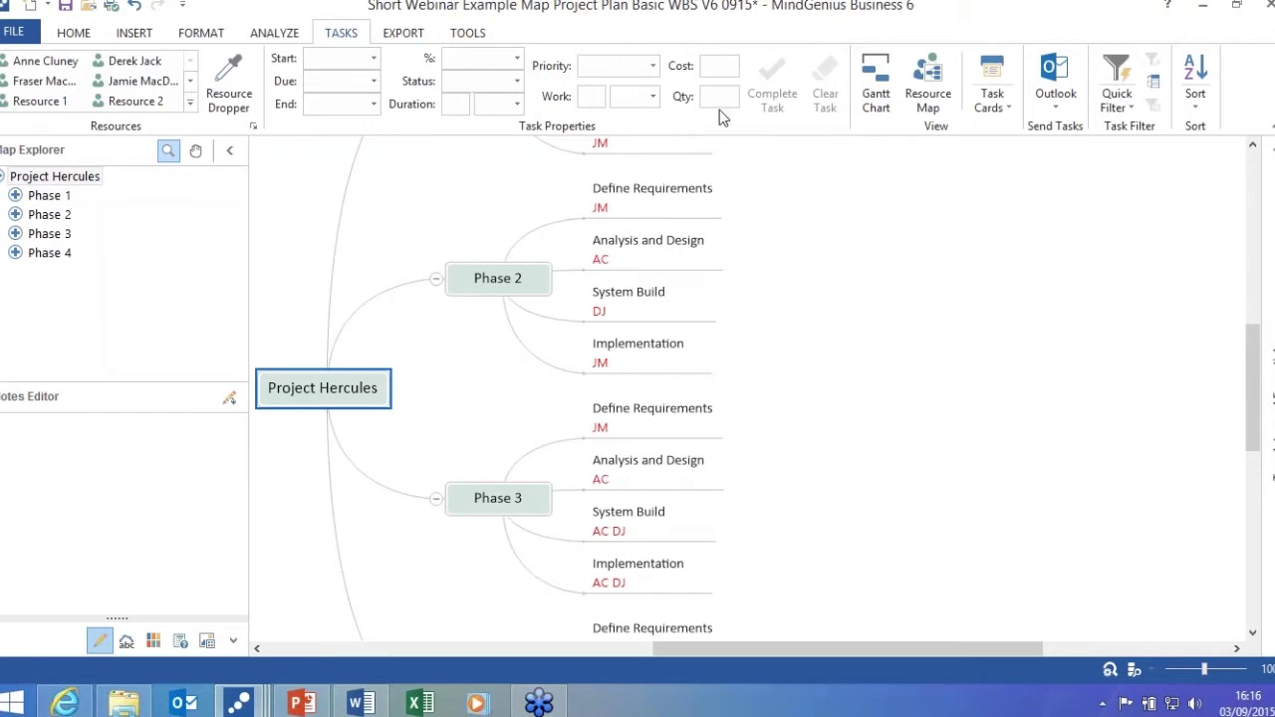
{"action": "left_click", "coordinate": [881, 107]}
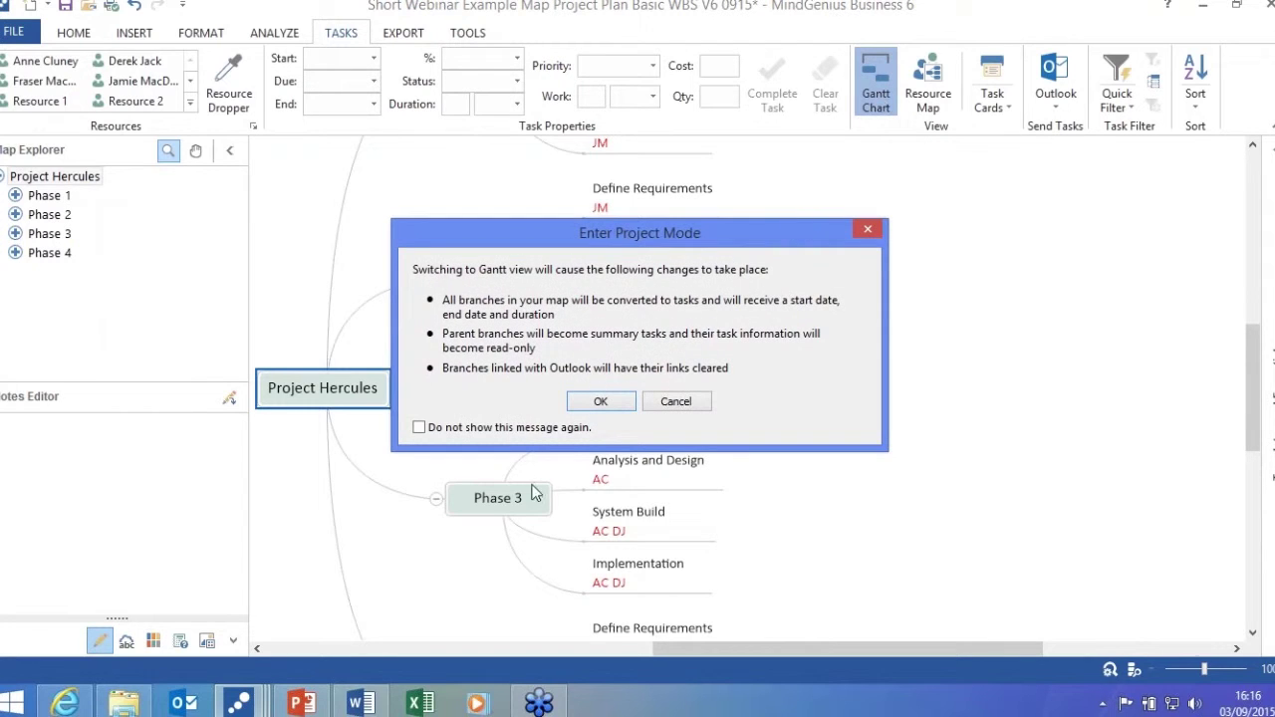
{"action": "left_click", "coordinate": [598, 403]}
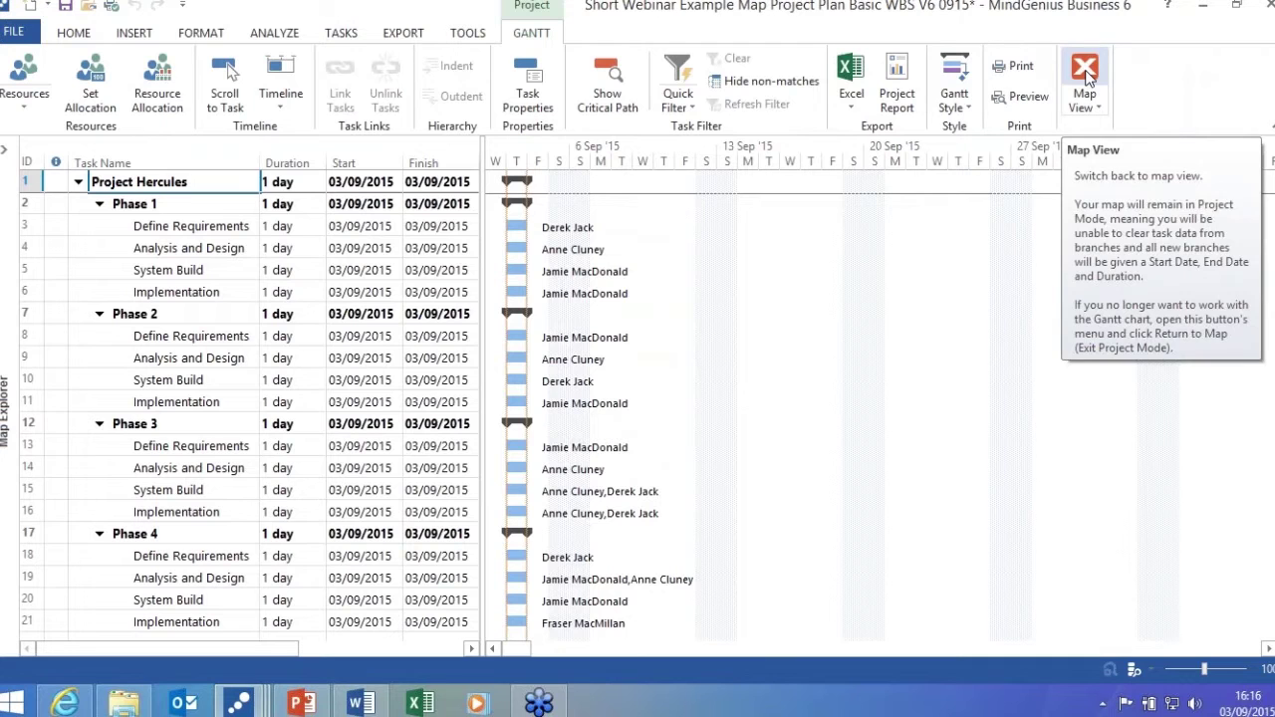
{"action": "left_click", "coordinate": [1086, 74]}
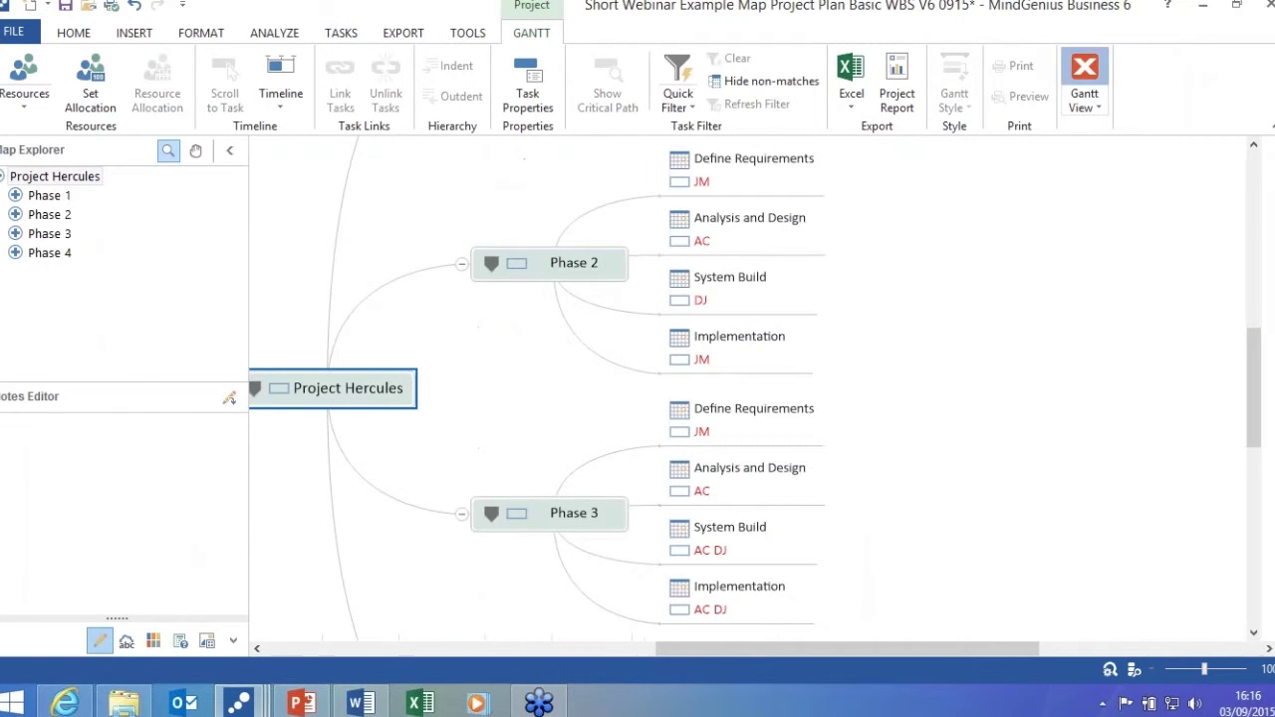
{"action": "left_click", "coordinate": [1086, 74]}
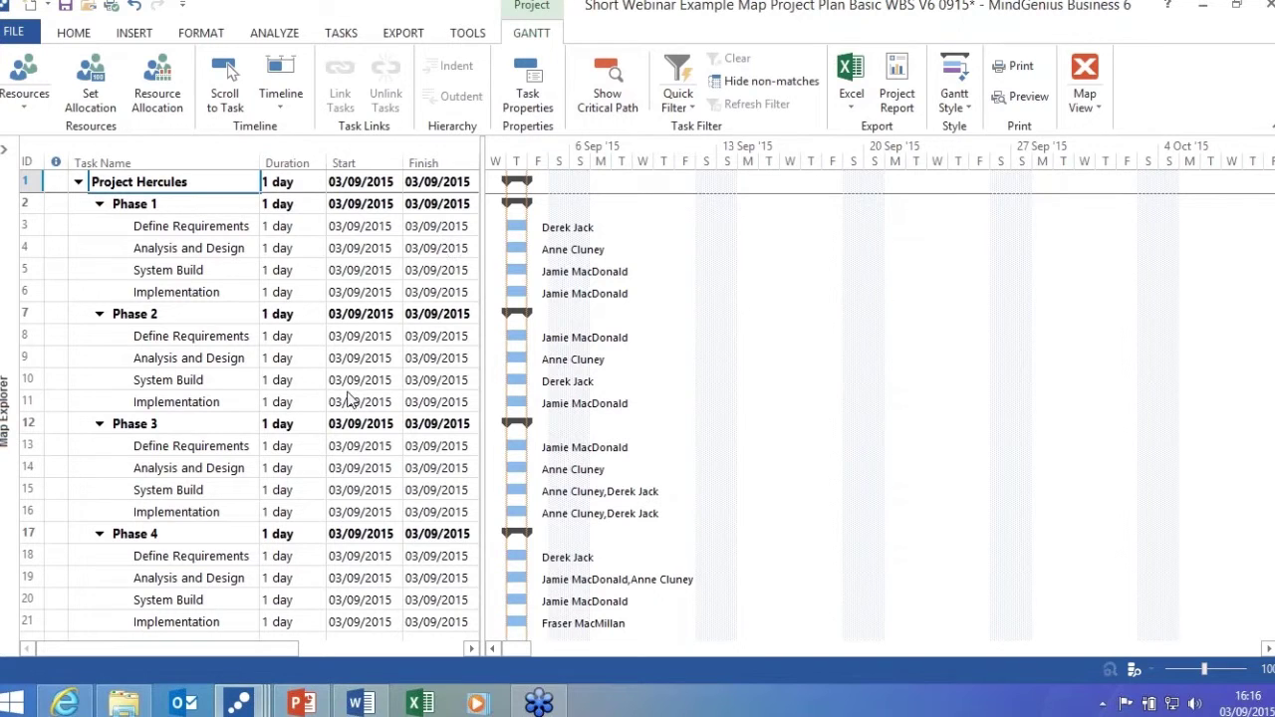
{"action": "mouse_move", "coordinate": [256, 709]}
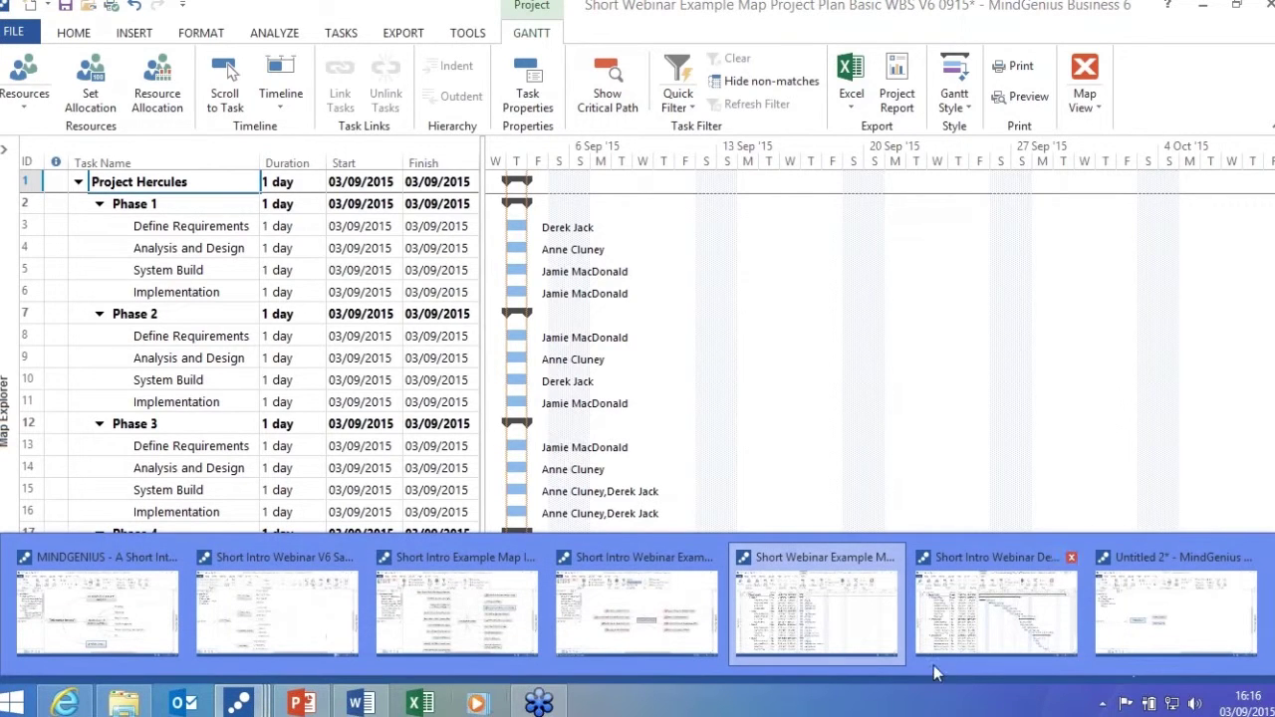
Bring up the Short Intro Webinar Design Project WBS Structure schedule.
{"action": "mouse_move", "coordinate": [998, 635]}
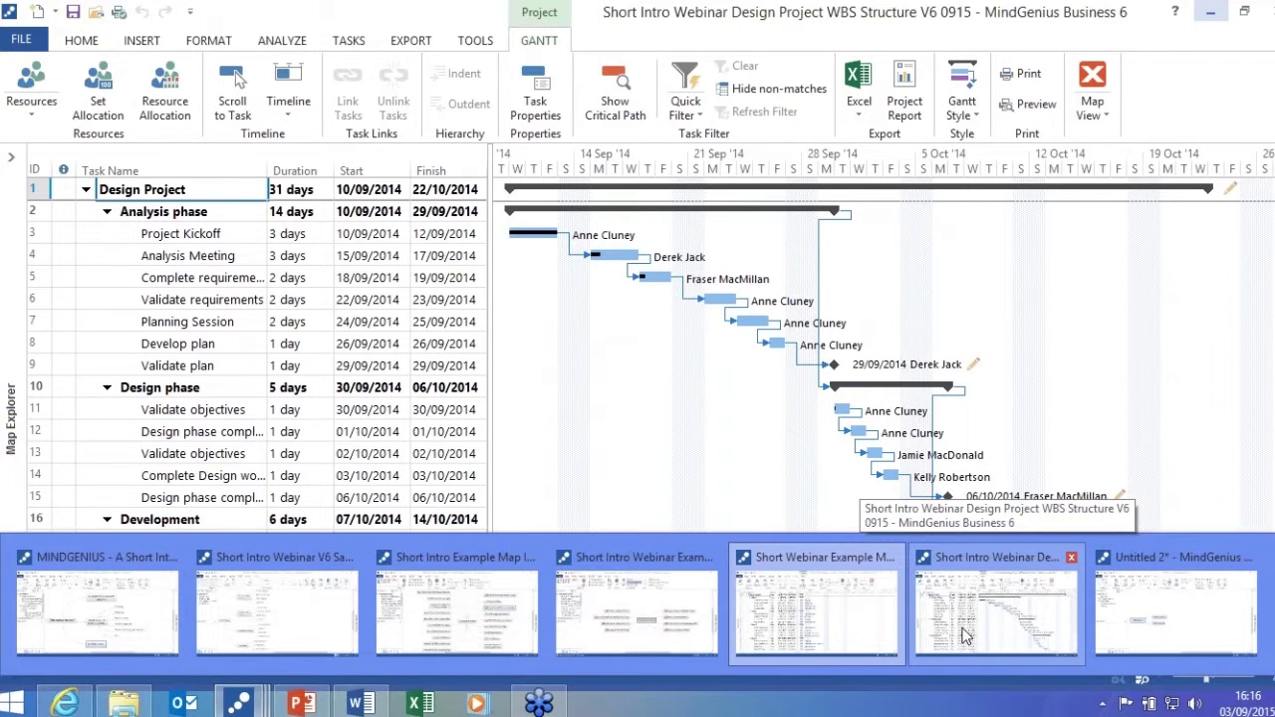
{"action": "left_click", "coordinate": [964, 636]}
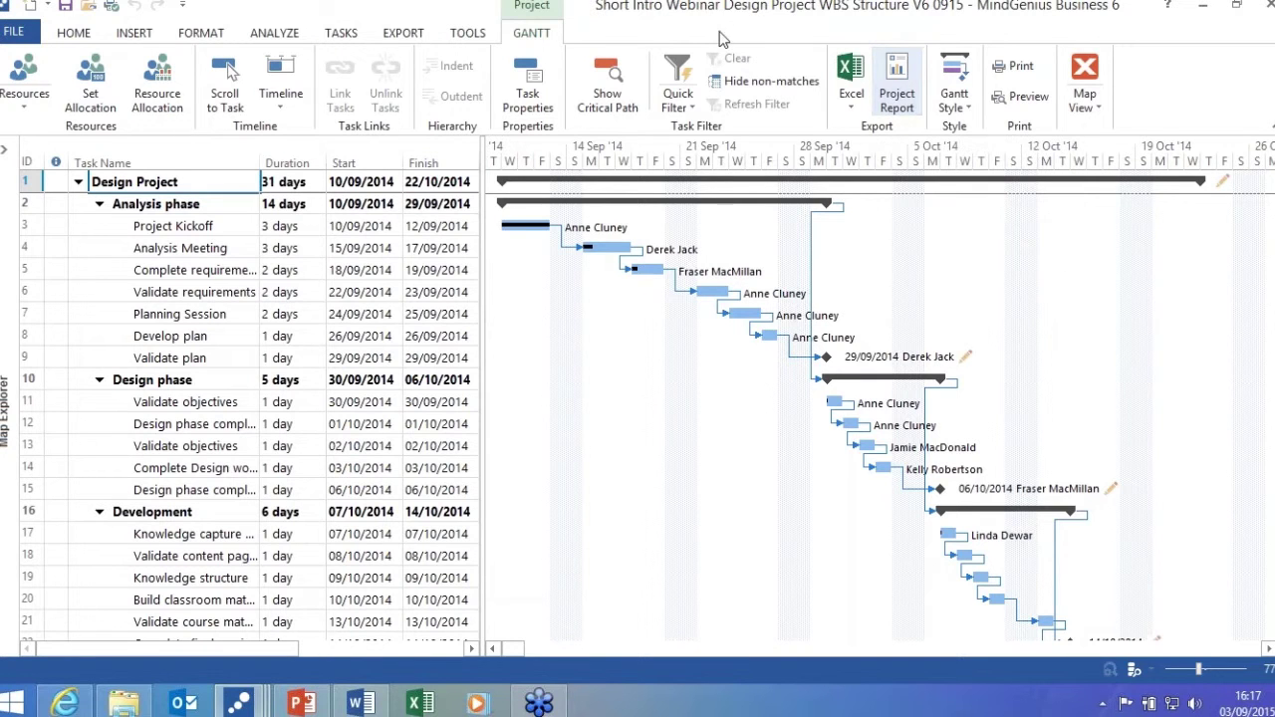
Highlight the Design Project's critical path and display the Resource Allocation chart.
{"action": "left_click", "coordinate": [604, 88]}
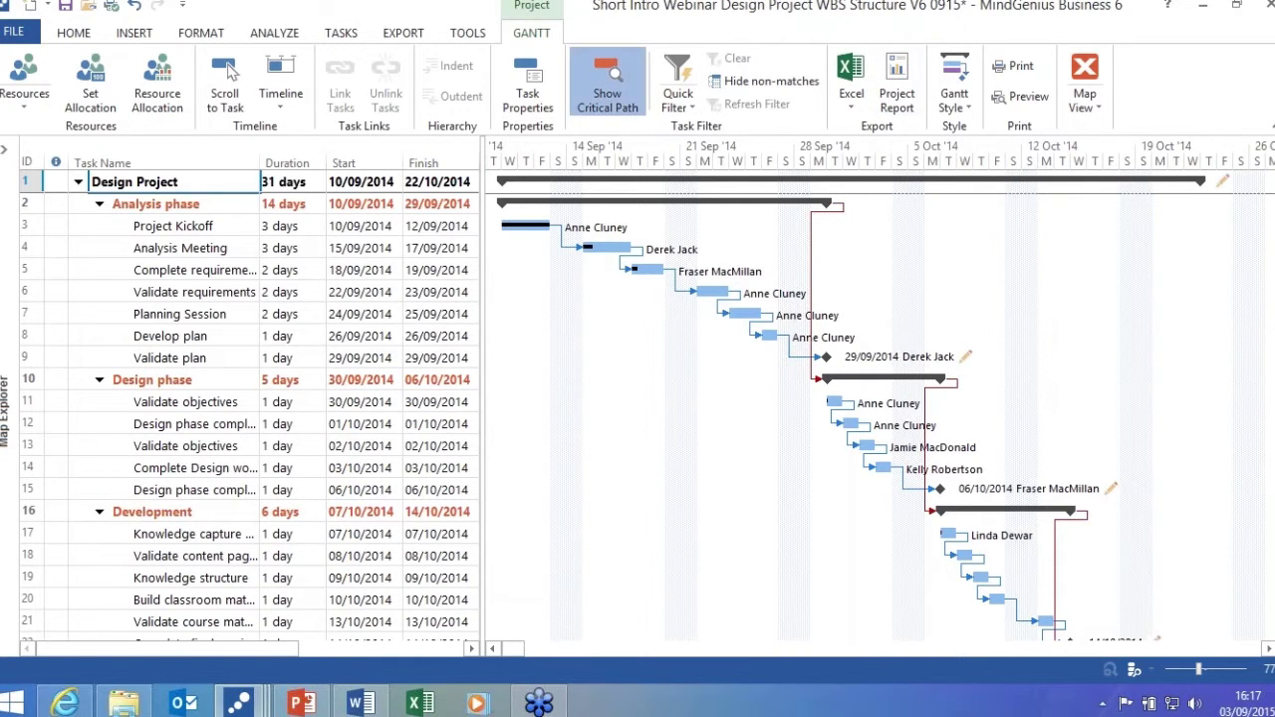
{"action": "scroll", "coordinate": [614, 406], "scroll_direction": "down", "scroll_amount": 2}
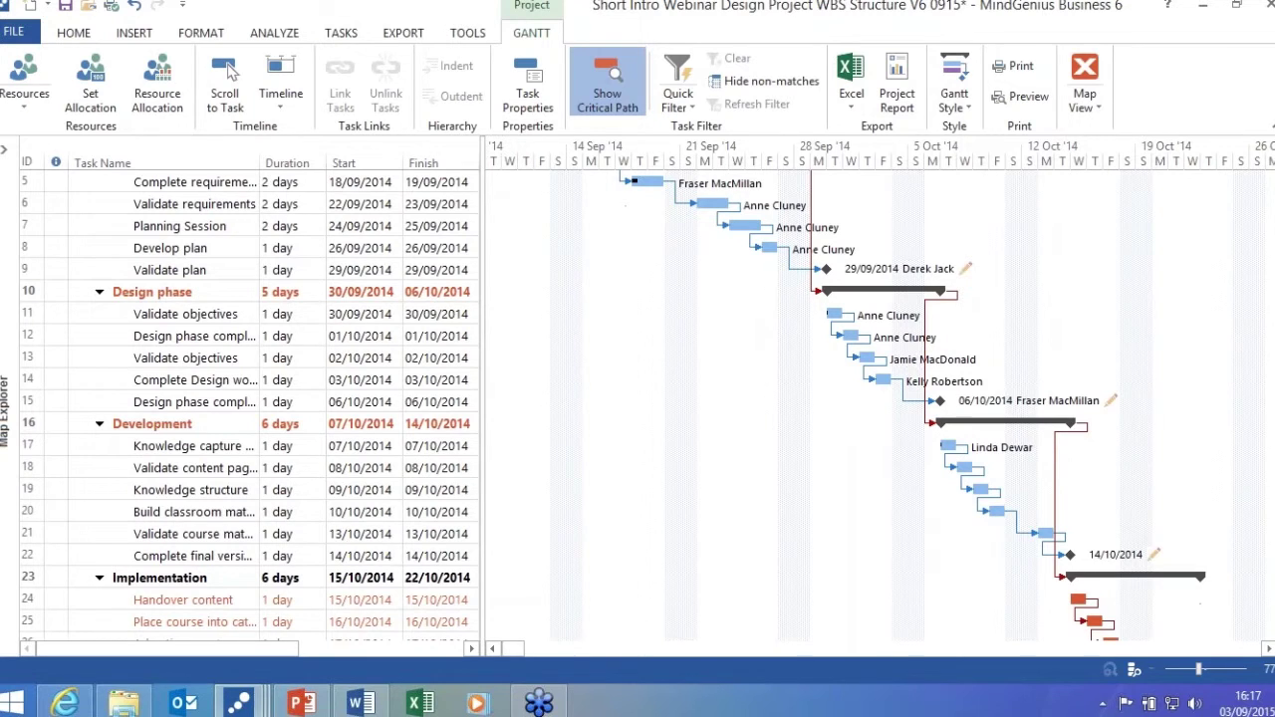
{"action": "left_click", "coordinate": [157, 99]}
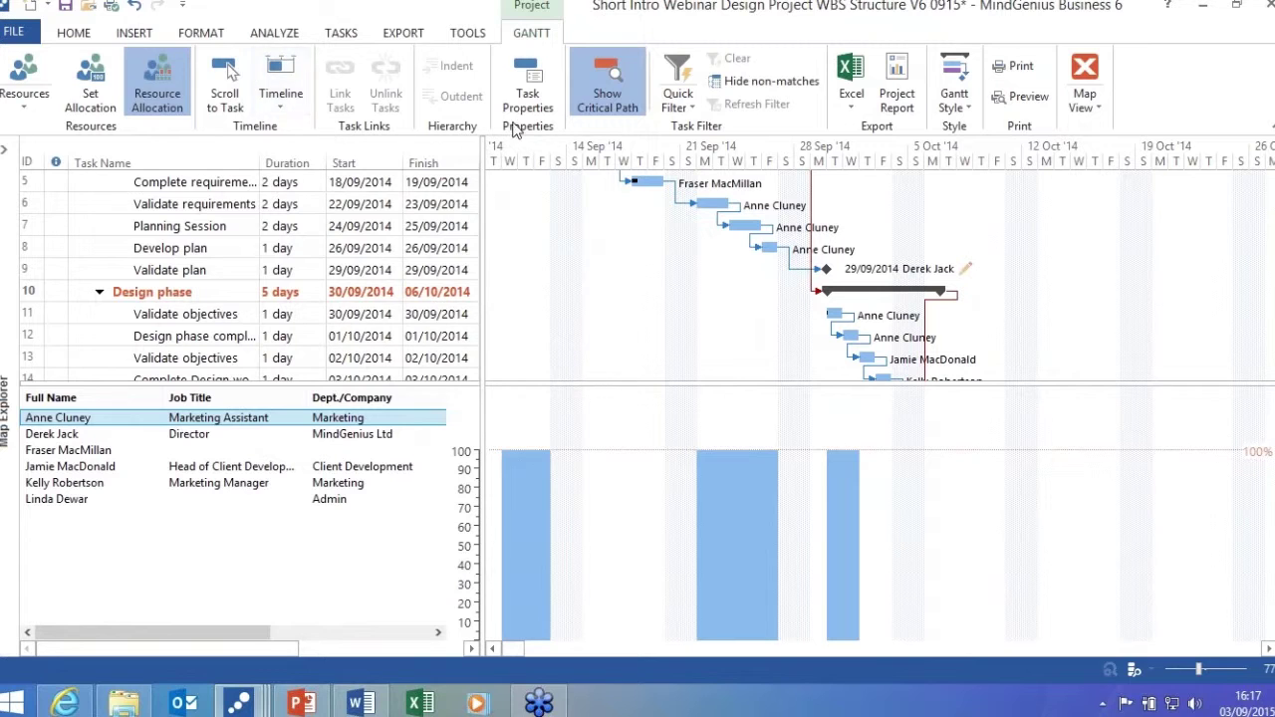
Bring the 'Project Report - Design Project' Word document to the front.
{"action": "double_click", "coordinate": [211, 187]}
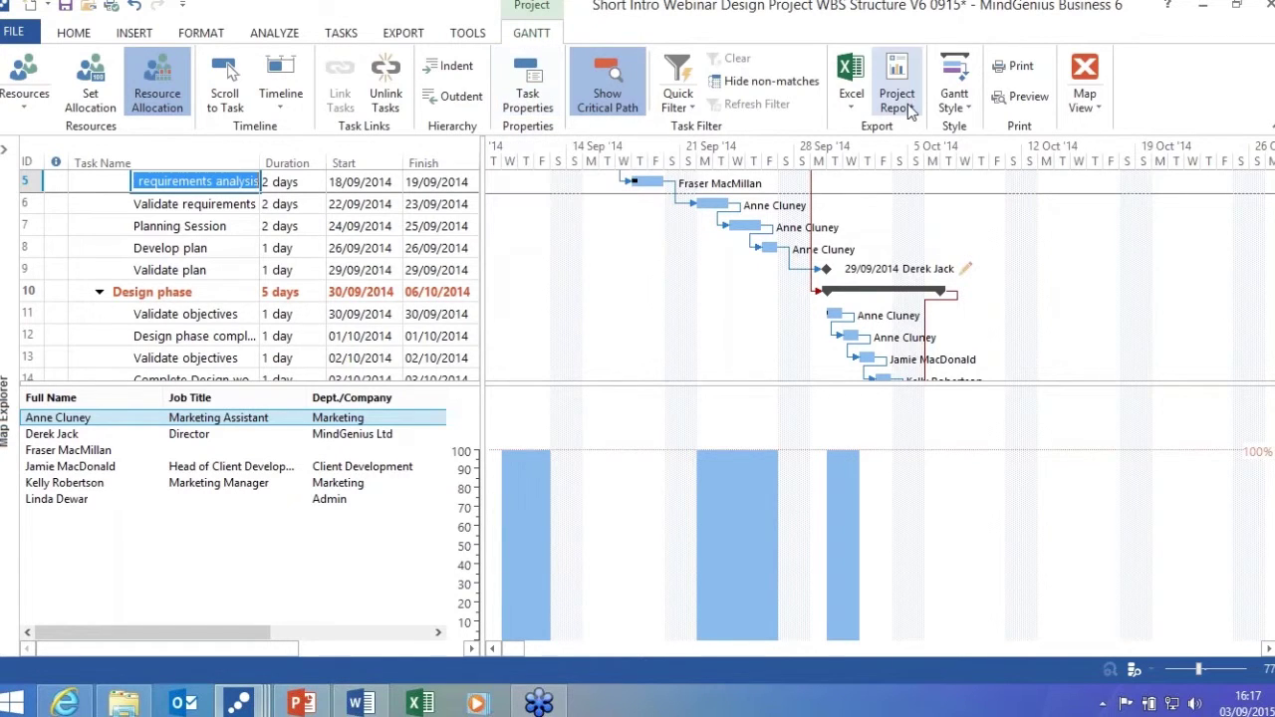
{"action": "left_click", "coordinate": [679, 97]}
{"action": "mouse_move", "coordinate": [700, 227]}
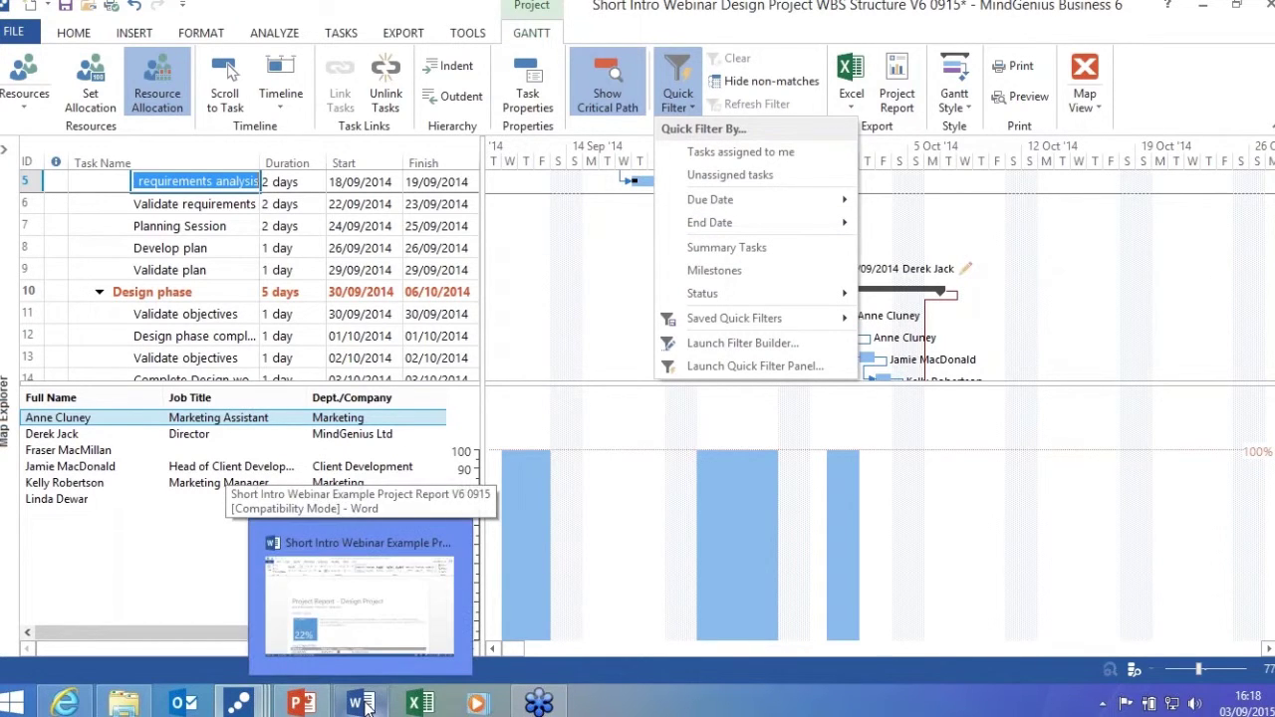
{"action": "left_click", "coordinate": [363, 705]}
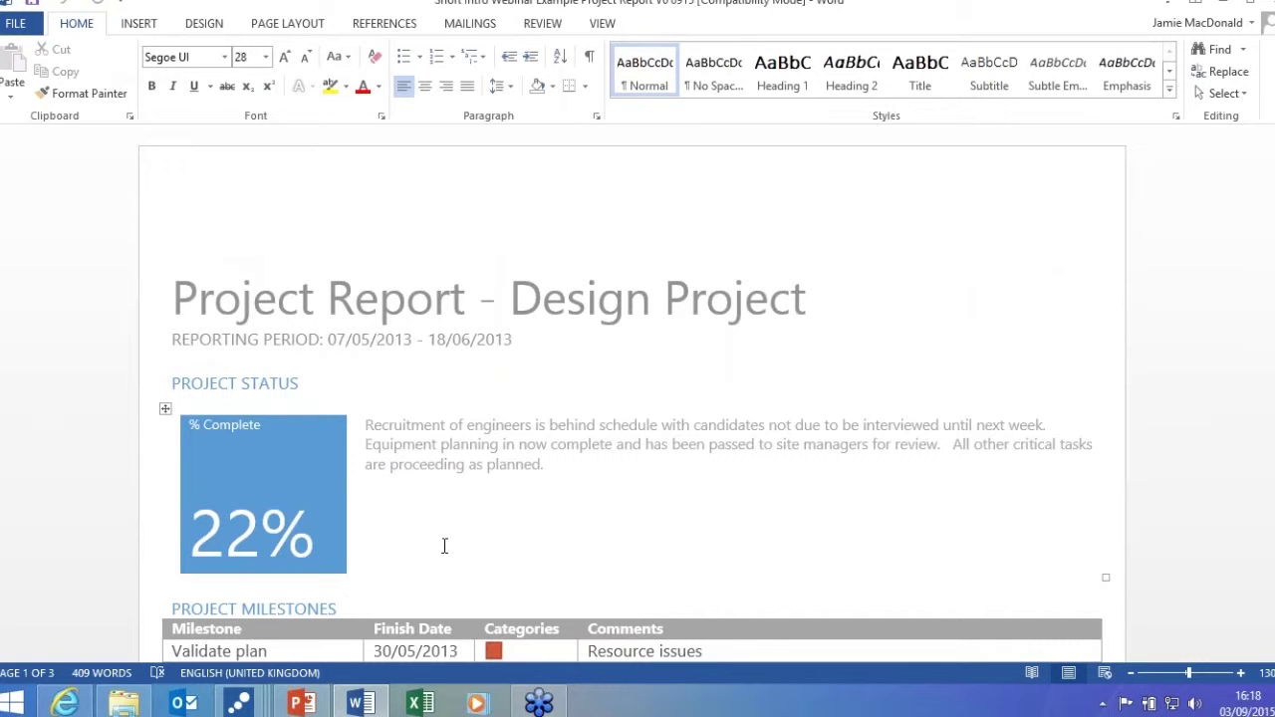
Scroll through the report's milestone tables, progress chart and task summaries to page 3.
{"action": "scroll", "coordinate": [445, 546], "scroll_direction": "down", "scroll_amount": 10}
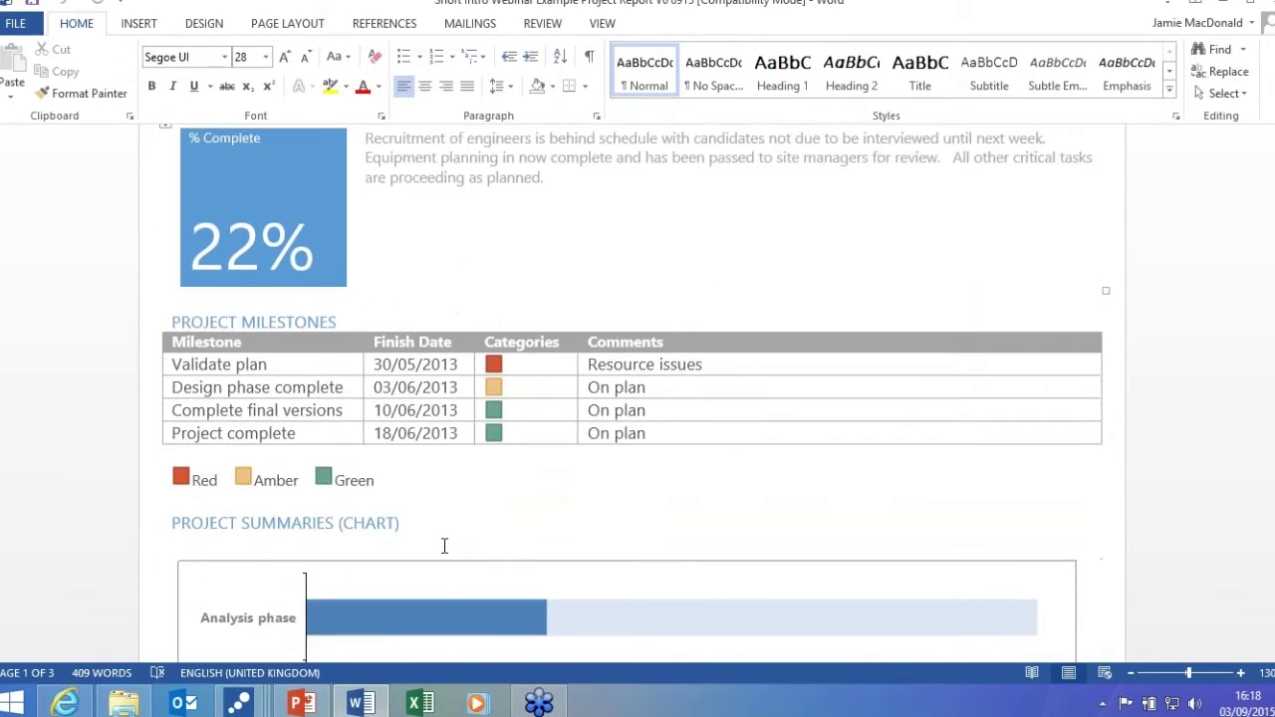
{"action": "scroll", "coordinate": [444, 546], "scroll_direction": "down", "scroll_amount": 10}
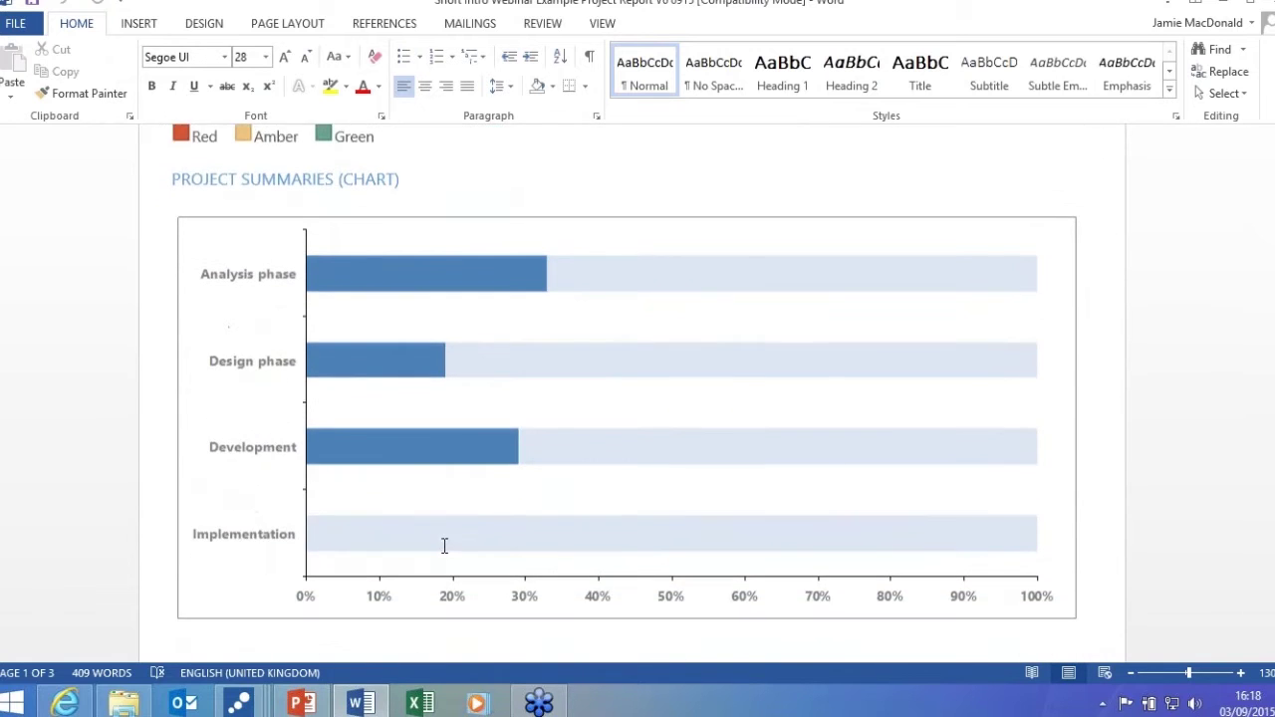
{"action": "scroll", "coordinate": [446, 546], "scroll_direction": "down", "scroll_amount": 10}
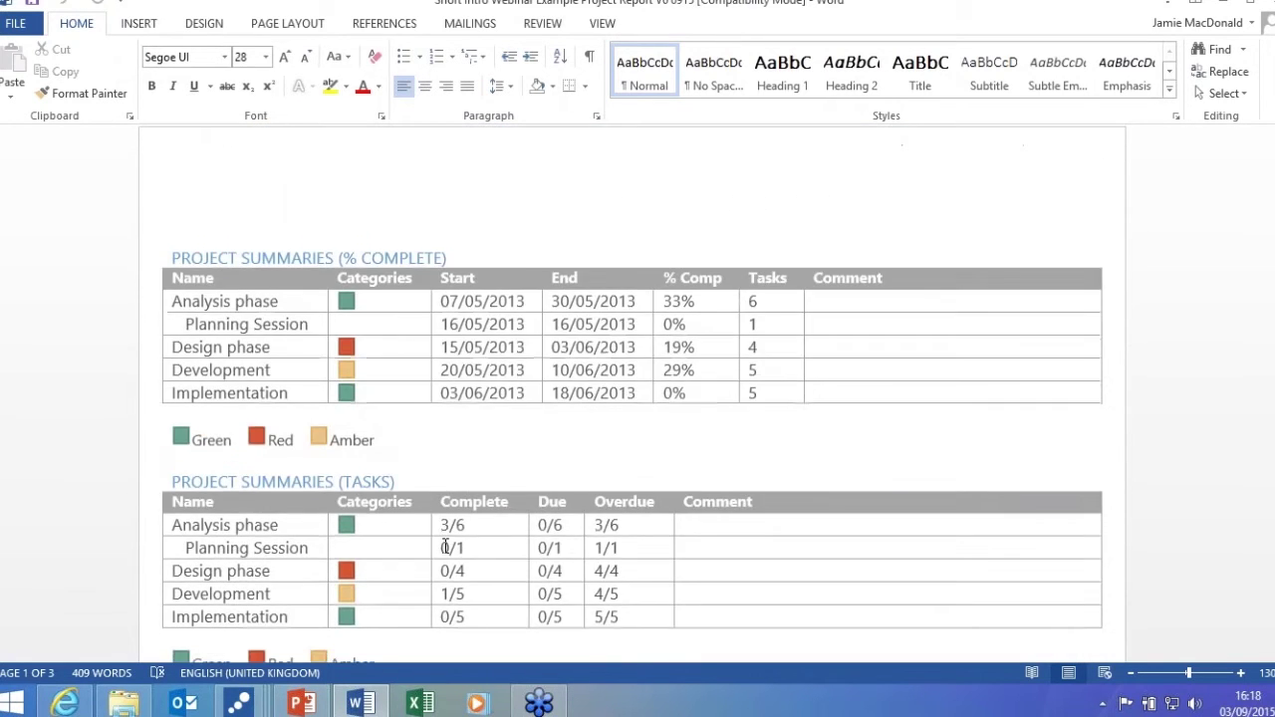
{"action": "scroll", "coordinate": [445, 546], "scroll_direction": "down", "scroll_amount": 10}
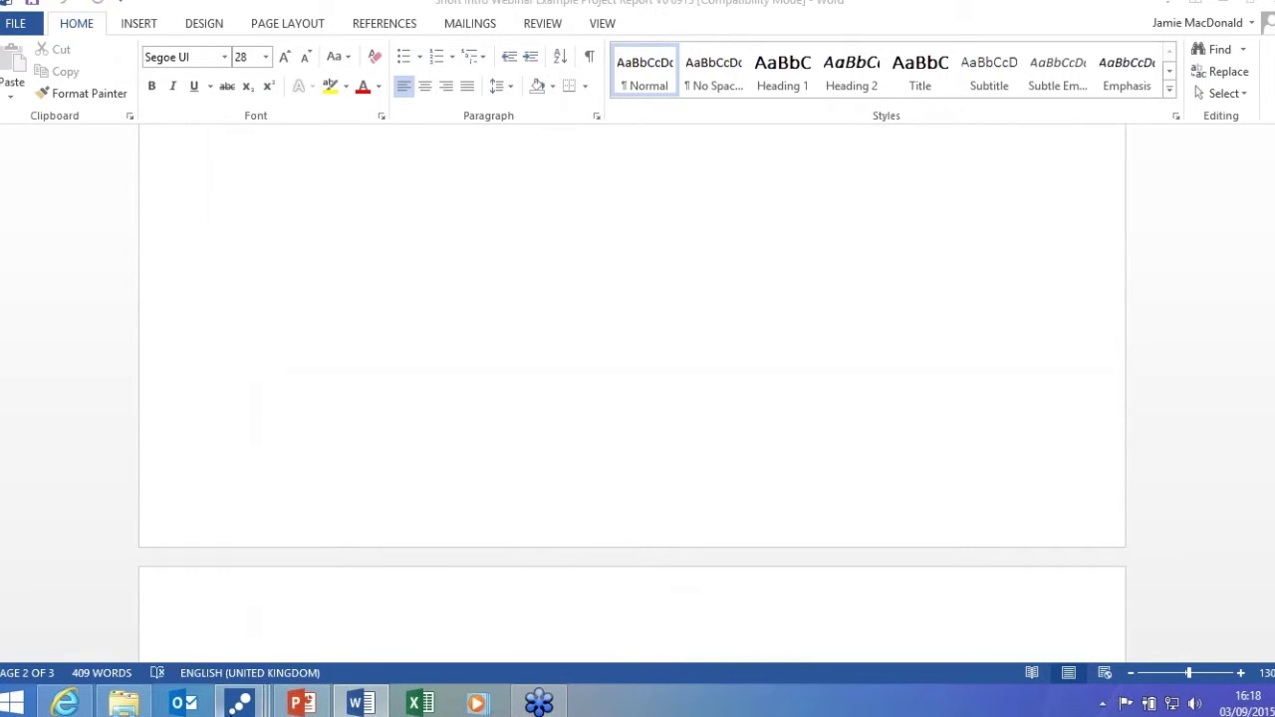
Back on the introduction map, show Benefits, More than just Mind Mapping, then Daily Use.
{"action": "left_click", "coordinate": [106, 621]}
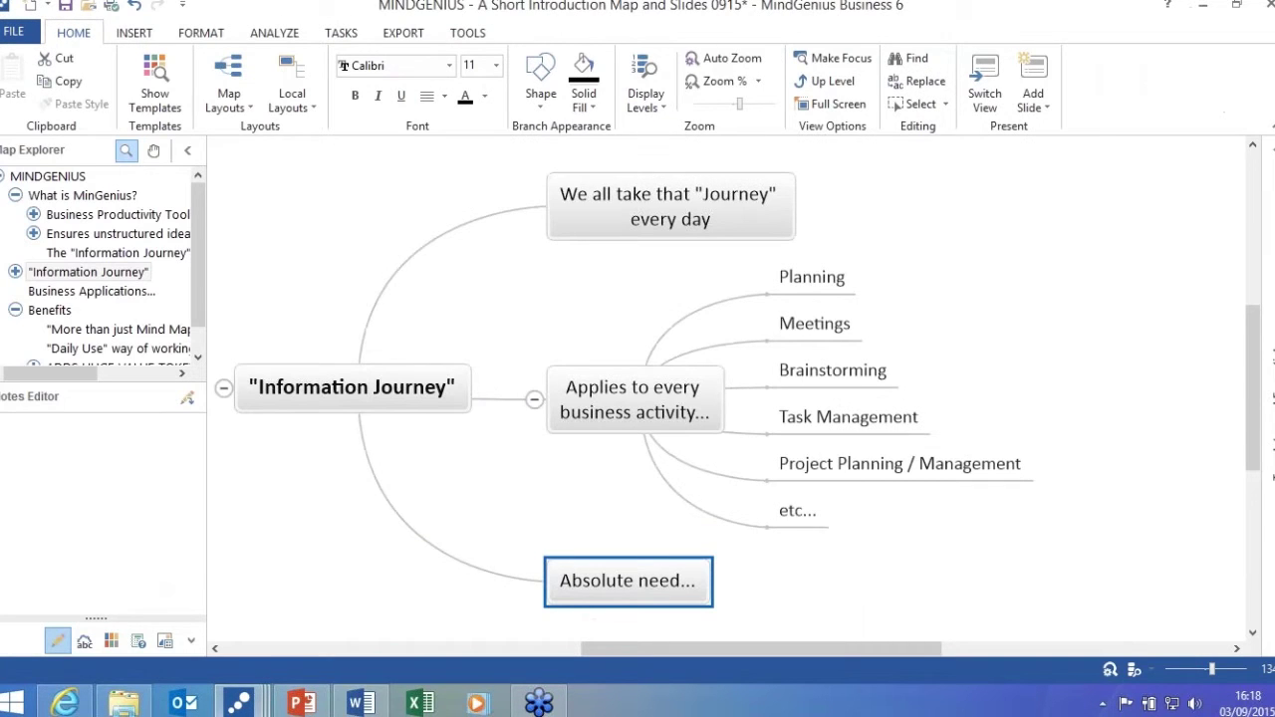
{"action": "left_click", "coordinate": [52, 310]}
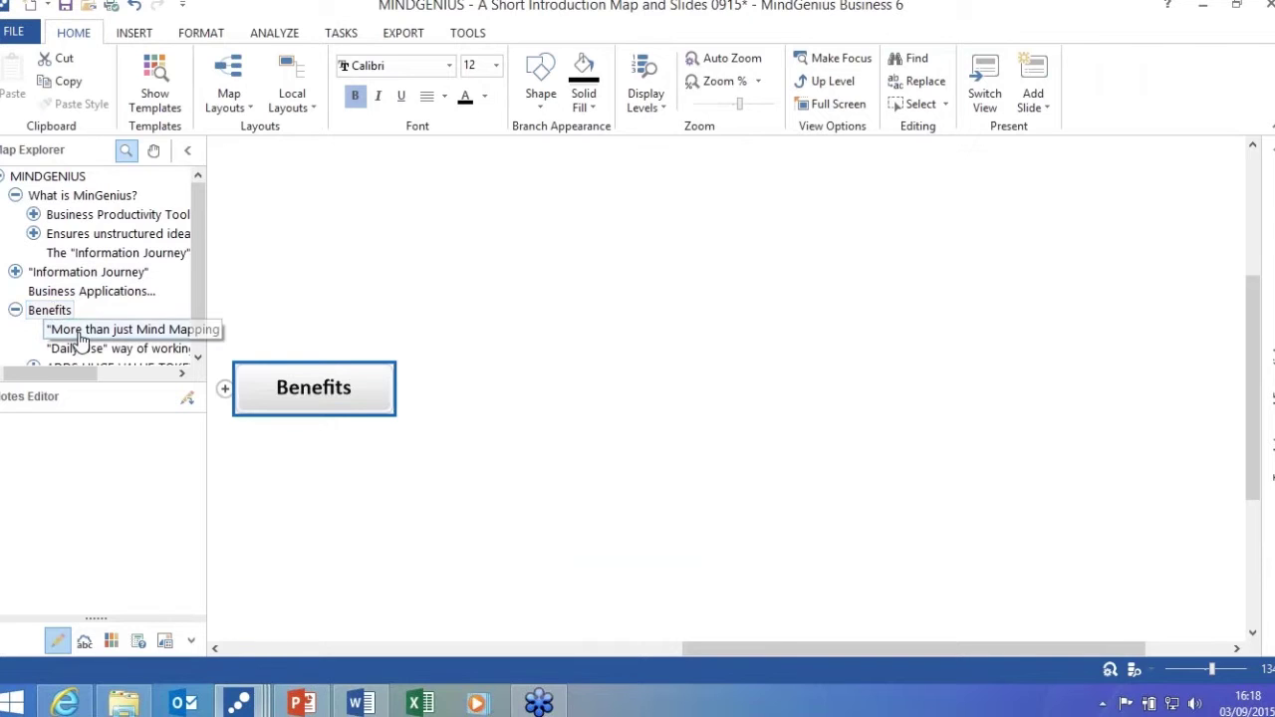
{"action": "left_click", "coordinate": [79, 331]}
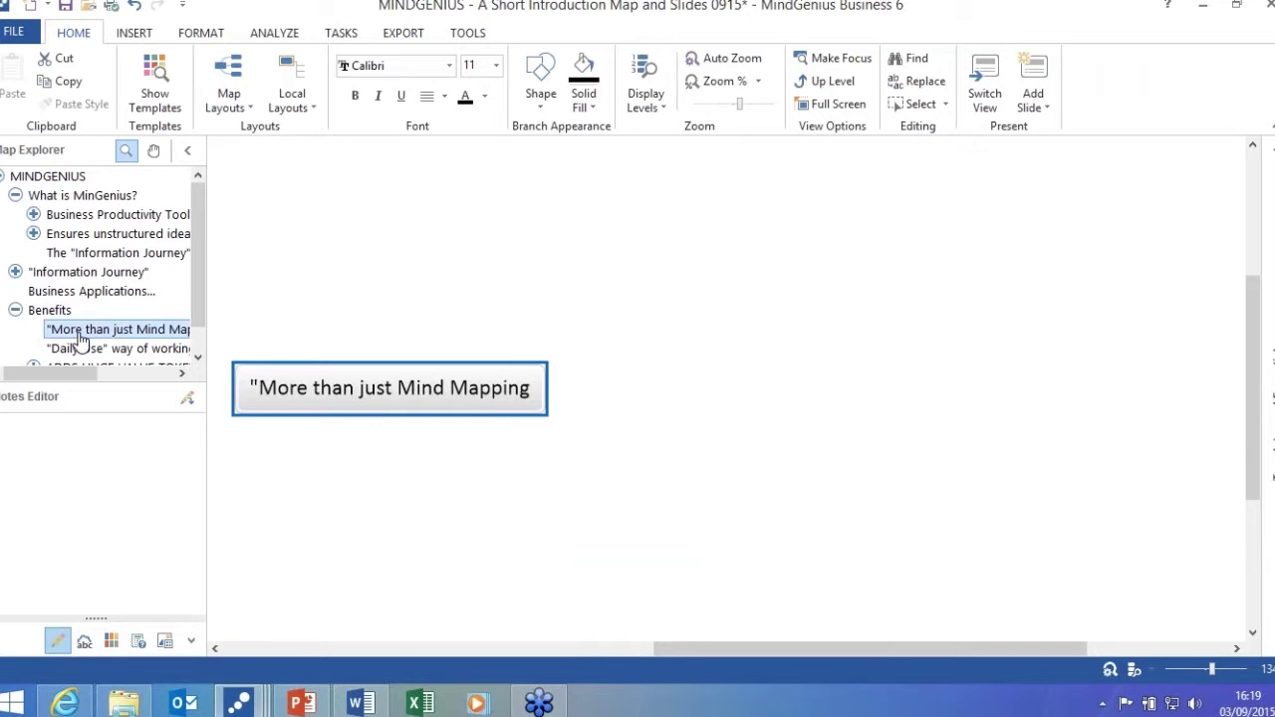
{"action": "left_click", "coordinate": [84, 348]}
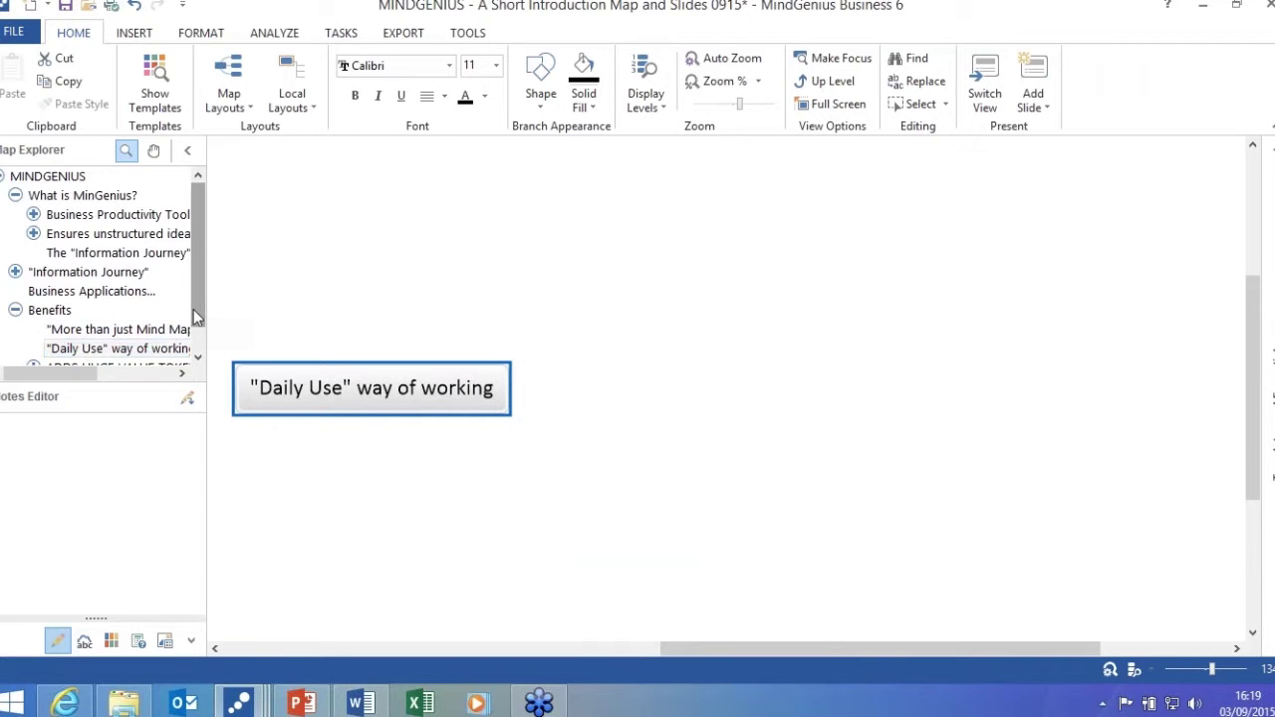
{"action": "left_click_drag", "start_coordinate": [193, 309], "coordinate": [197, 342]}
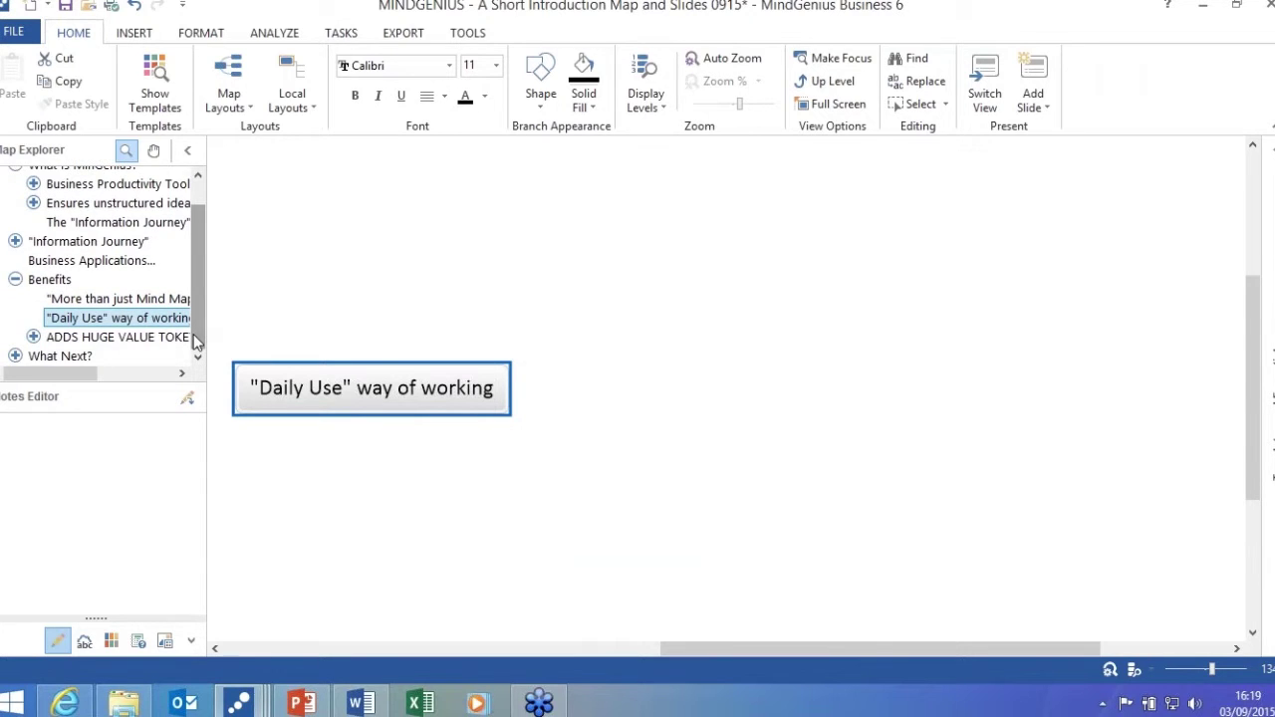
Expand ADDS HUGE VALUE TO KEY BUSINESS ACTIVITIES to reveal its five benefits.
{"action": "left_click", "coordinate": [100, 338]}
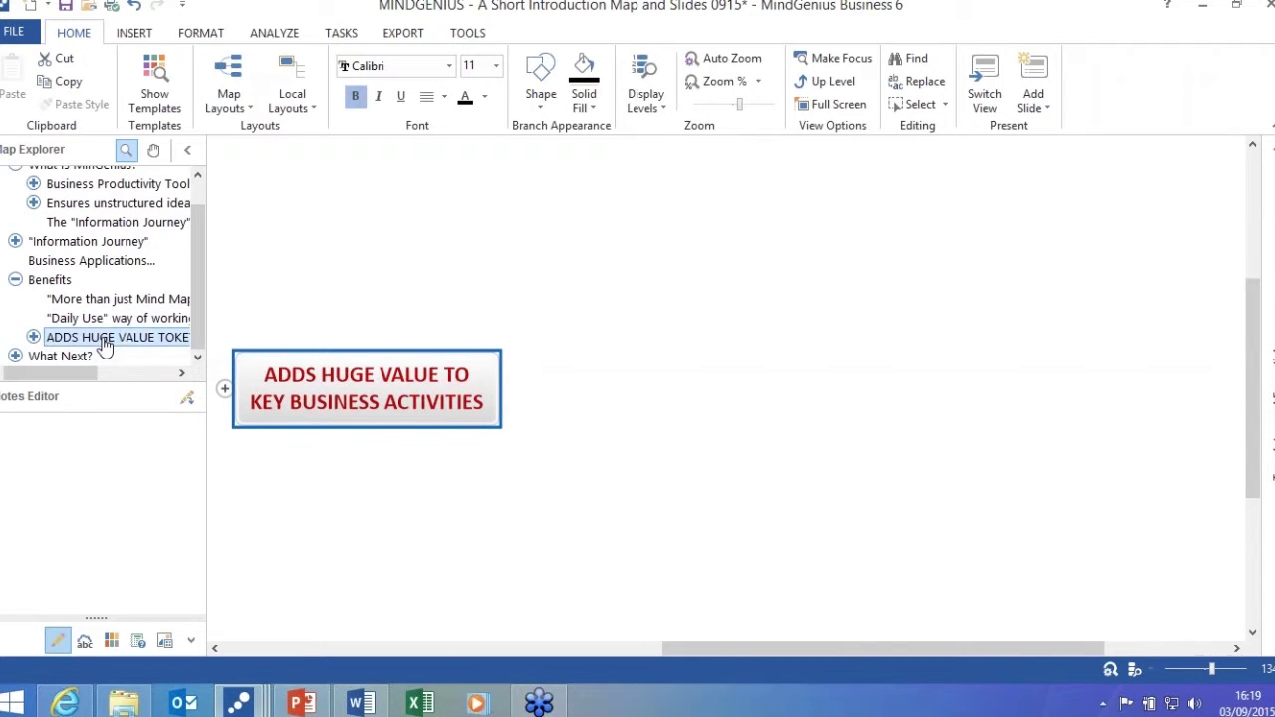
{"action": "left_click", "coordinate": [224, 388]}
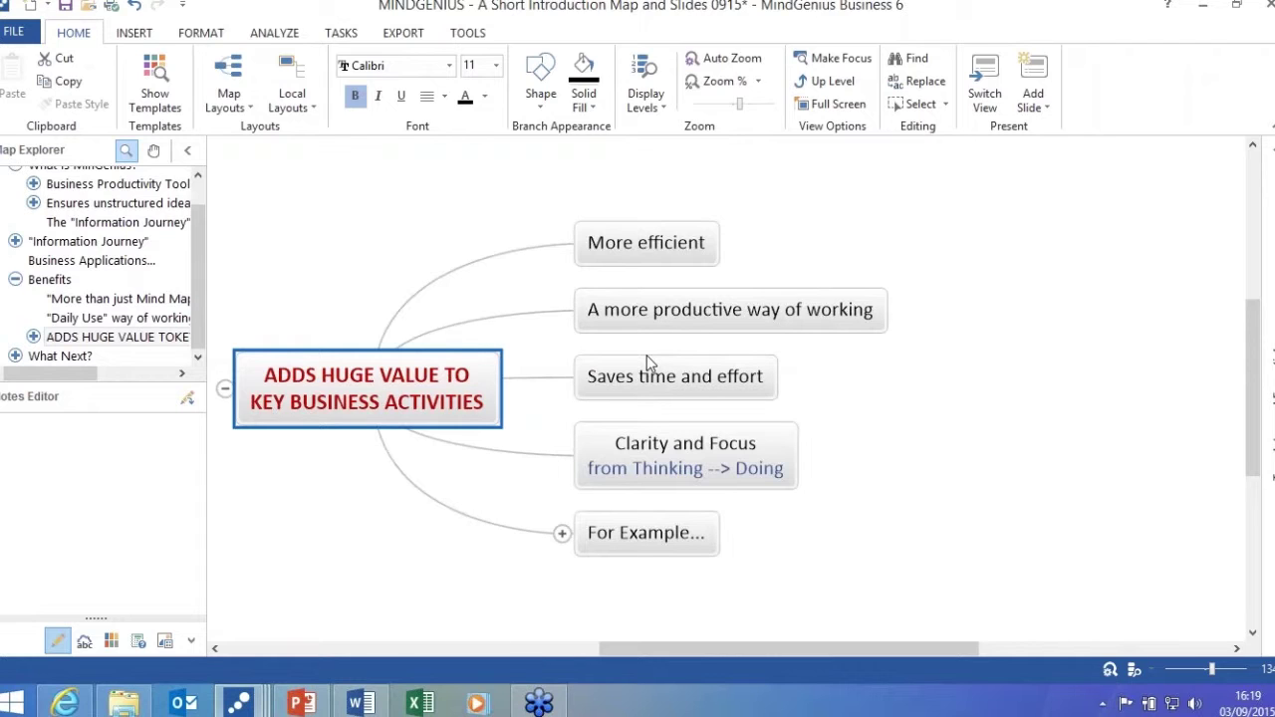
{"action": "left_click", "coordinate": [60, 356]}
Expand For Example... to show its six examples, then focus the map on What Next?
{"action": "left_click", "coordinate": [33, 337]}
{"action": "left_click", "coordinate": [93, 358]}
{"action": "left_click", "coordinate": [225, 391]}
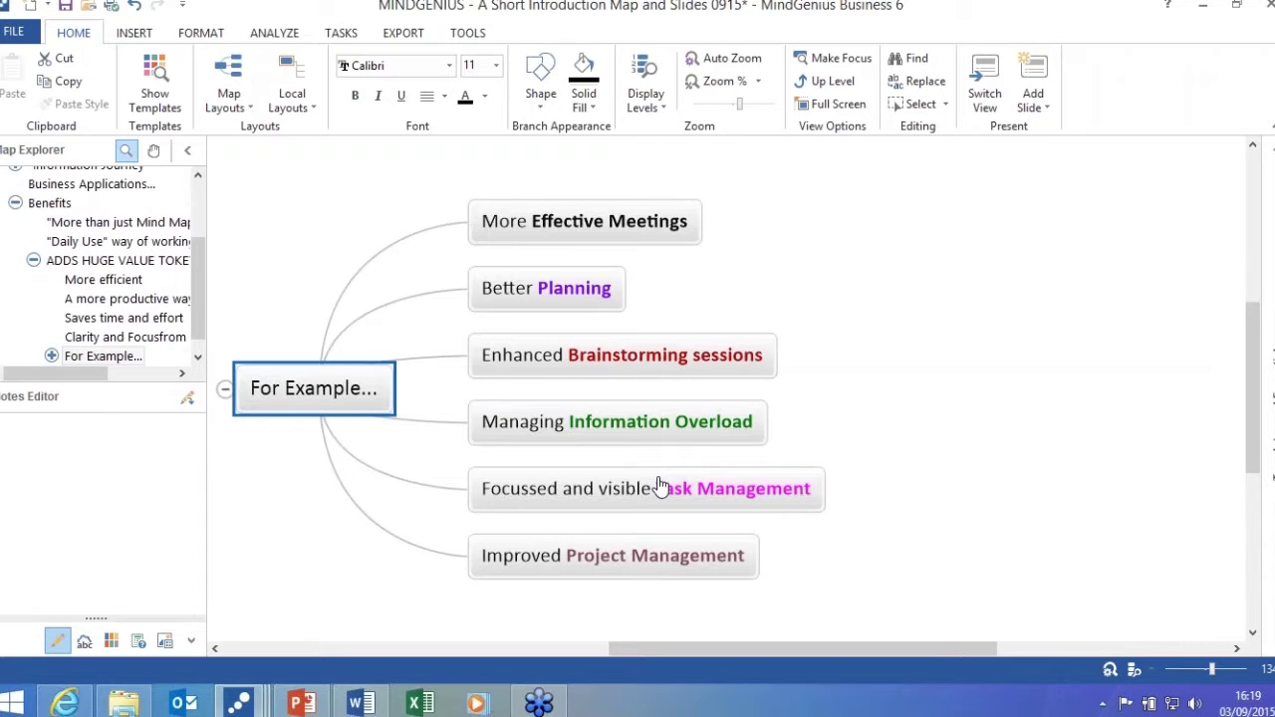
{"action": "left_click", "coordinate": [646, 558]}
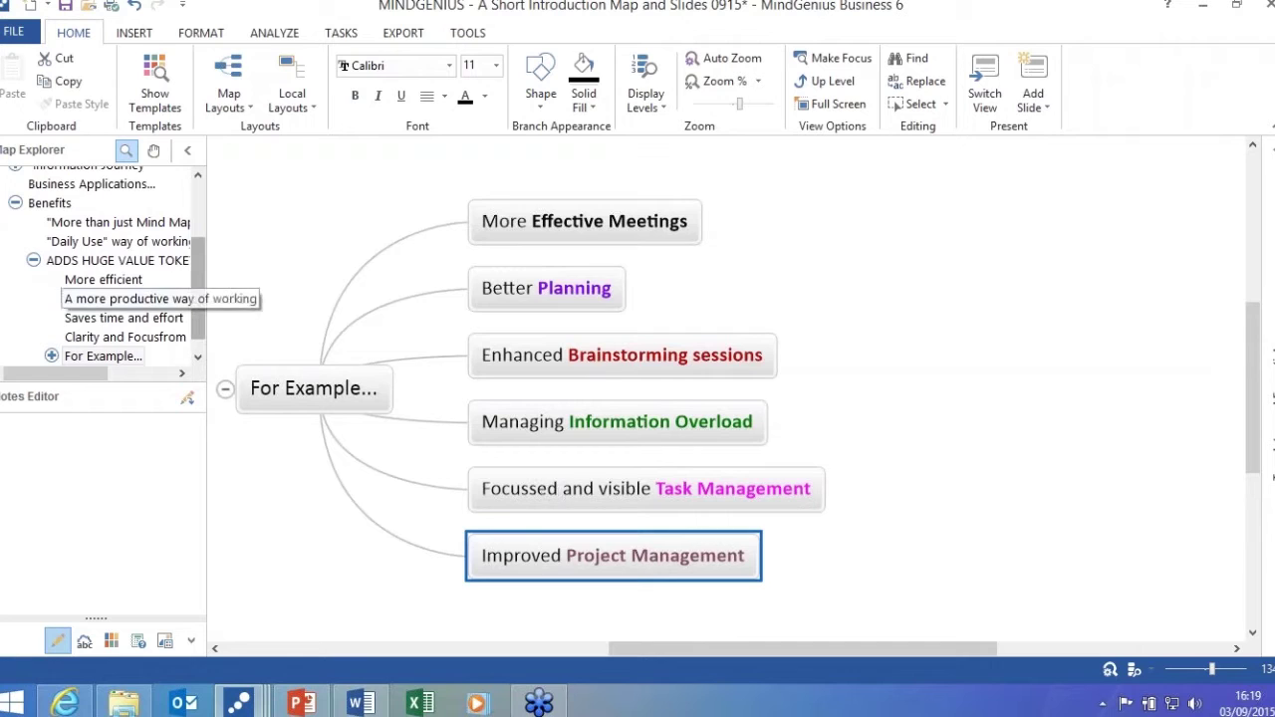
{"action": "left_click", "coordinate": [197, 339]}
{"action": "left_click", "coordinate": [52, 357]}
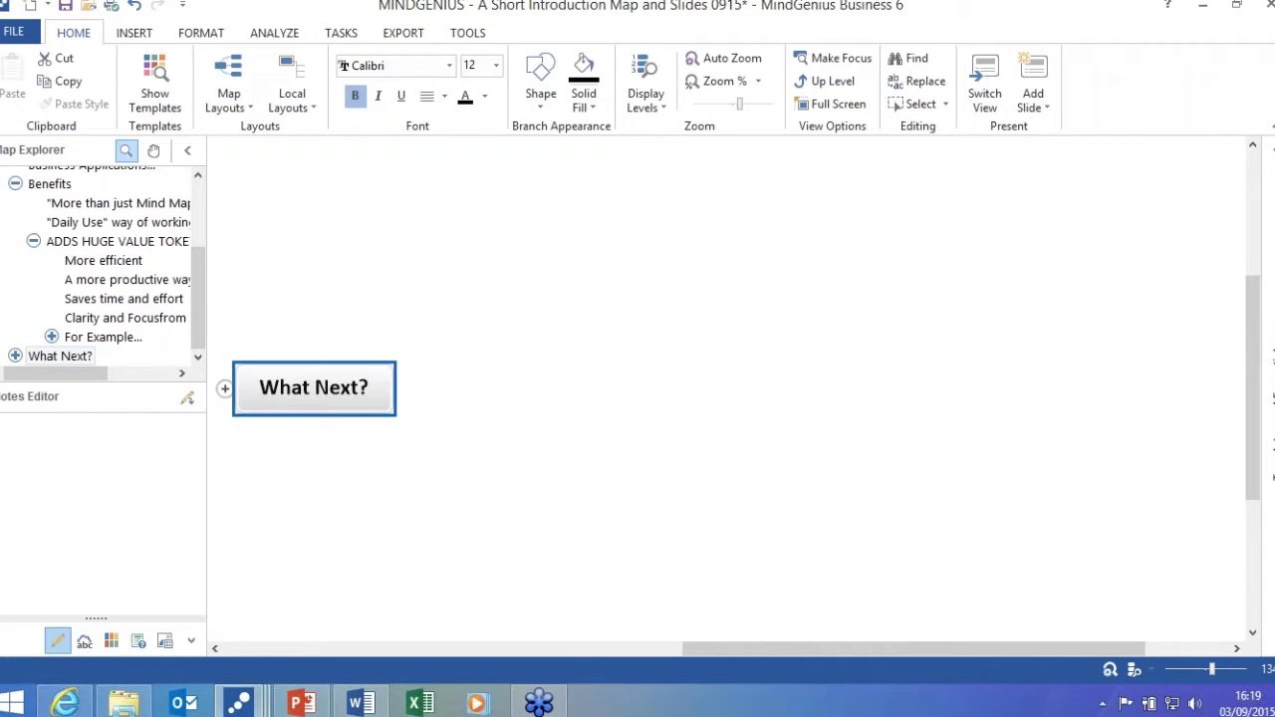
Expand What Next? and select MindGenius, Website, Social Media, Account Manager, Email Support, Client Development Services.
{"action": "left_click", "coordinate": [225, 390]}
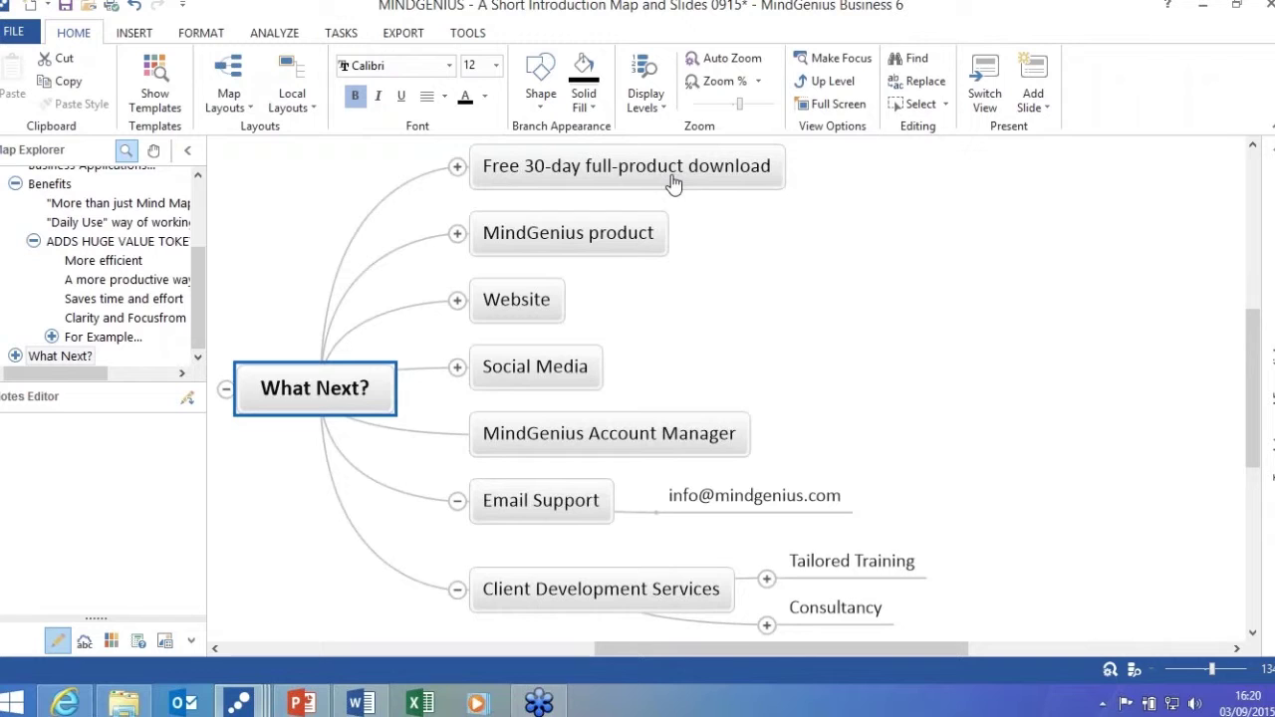
{"action": "left_click", "coordinate": [624, 239]}
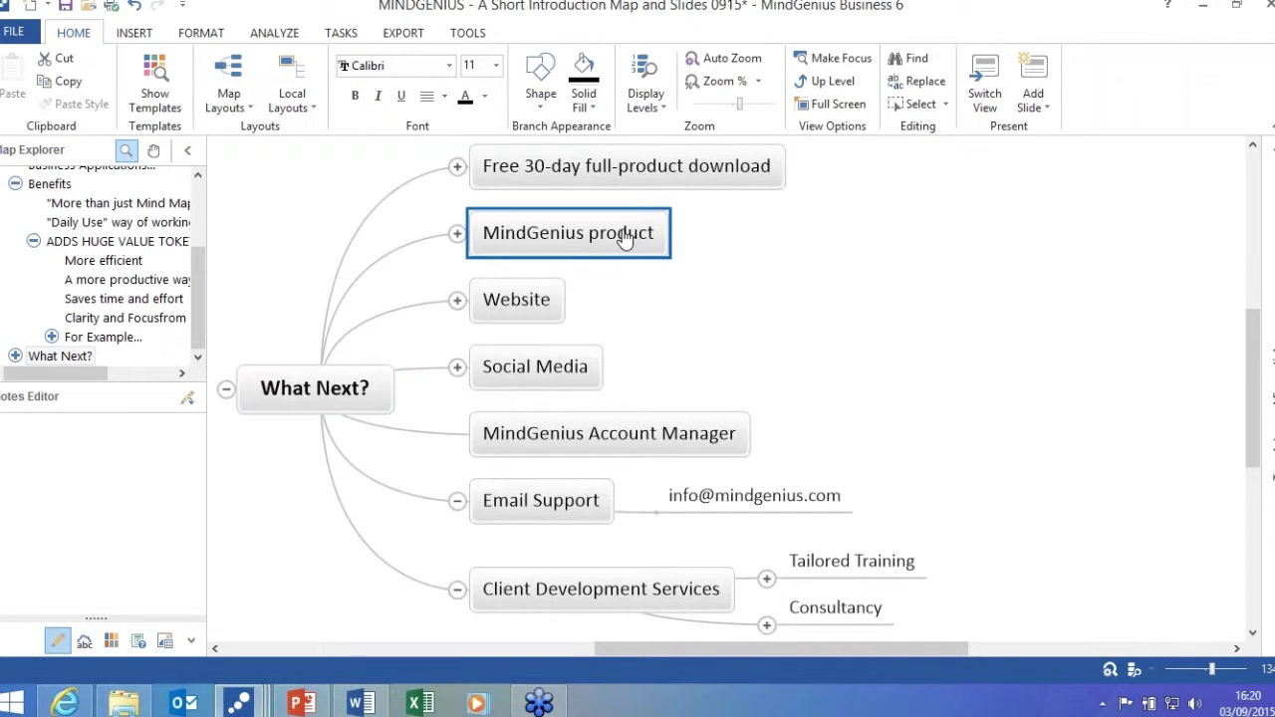
{"action": "left_click", "coordinate": [502, 307]}
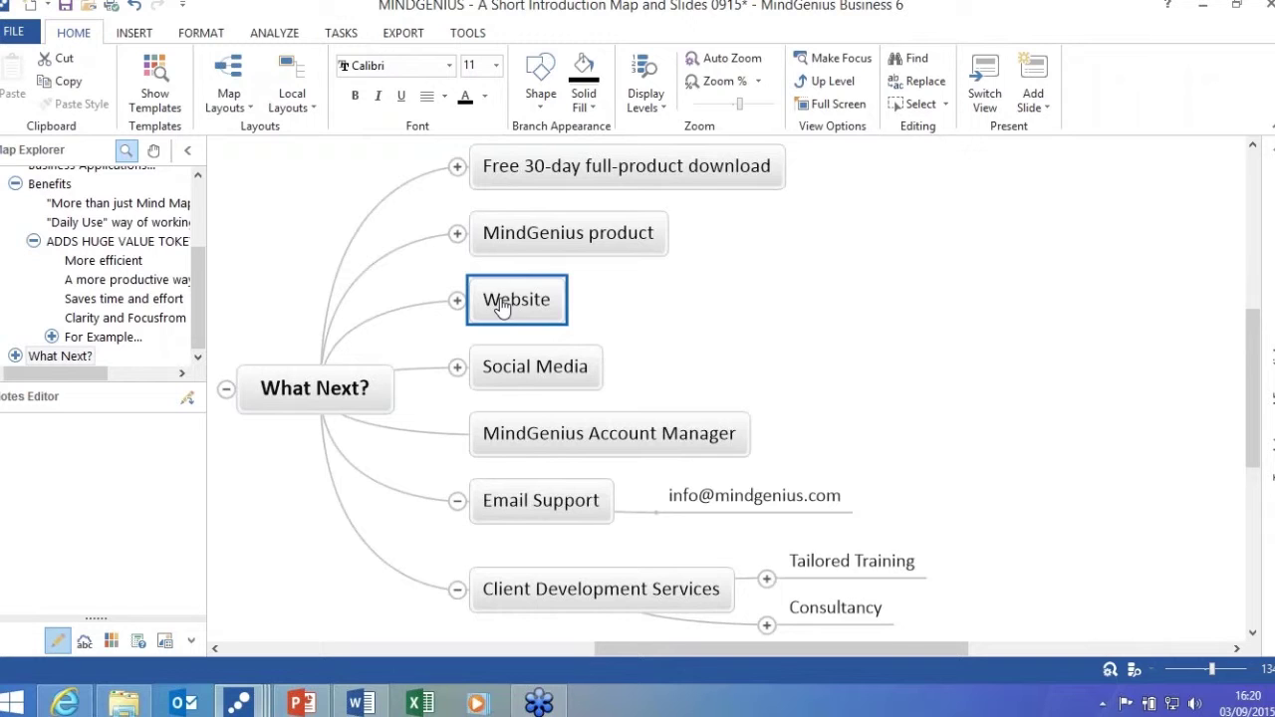
{"action": "left_click", "coordinate": [516, 371]}
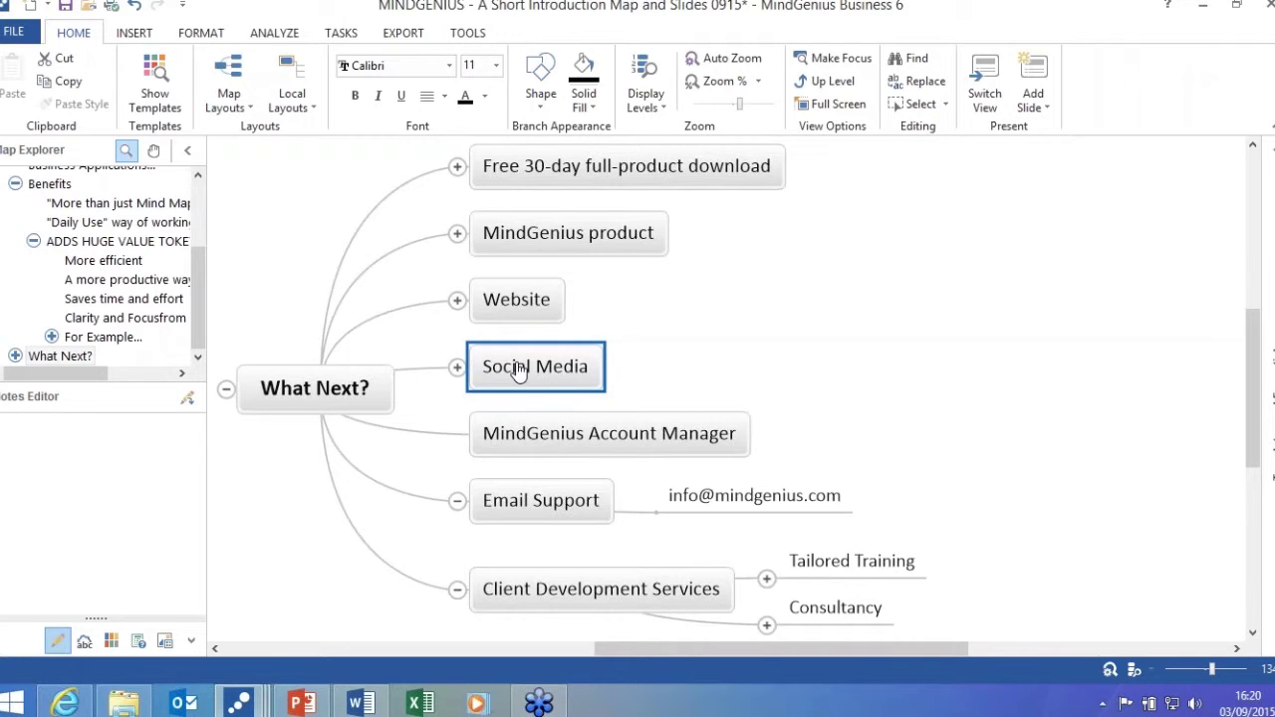
{"action": "left_click", "coordinate": [550, 439]}
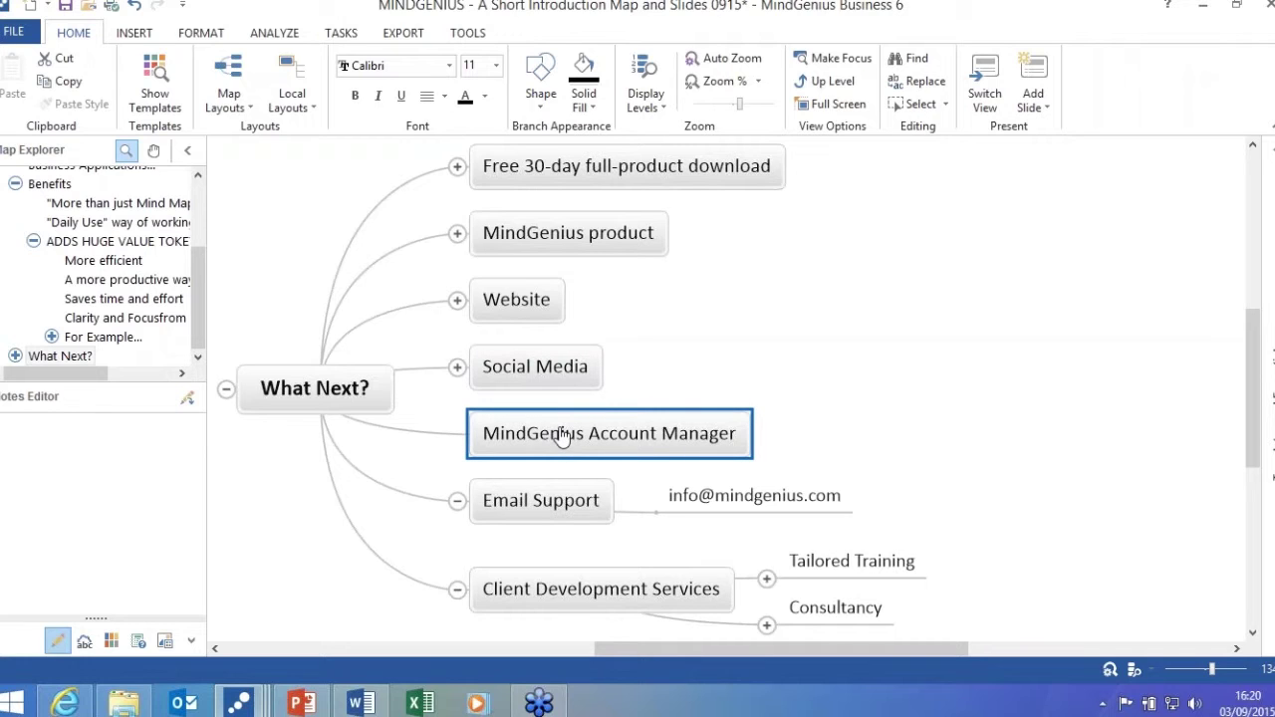
{"action": "left_click", "coordinate": [542, 504]}
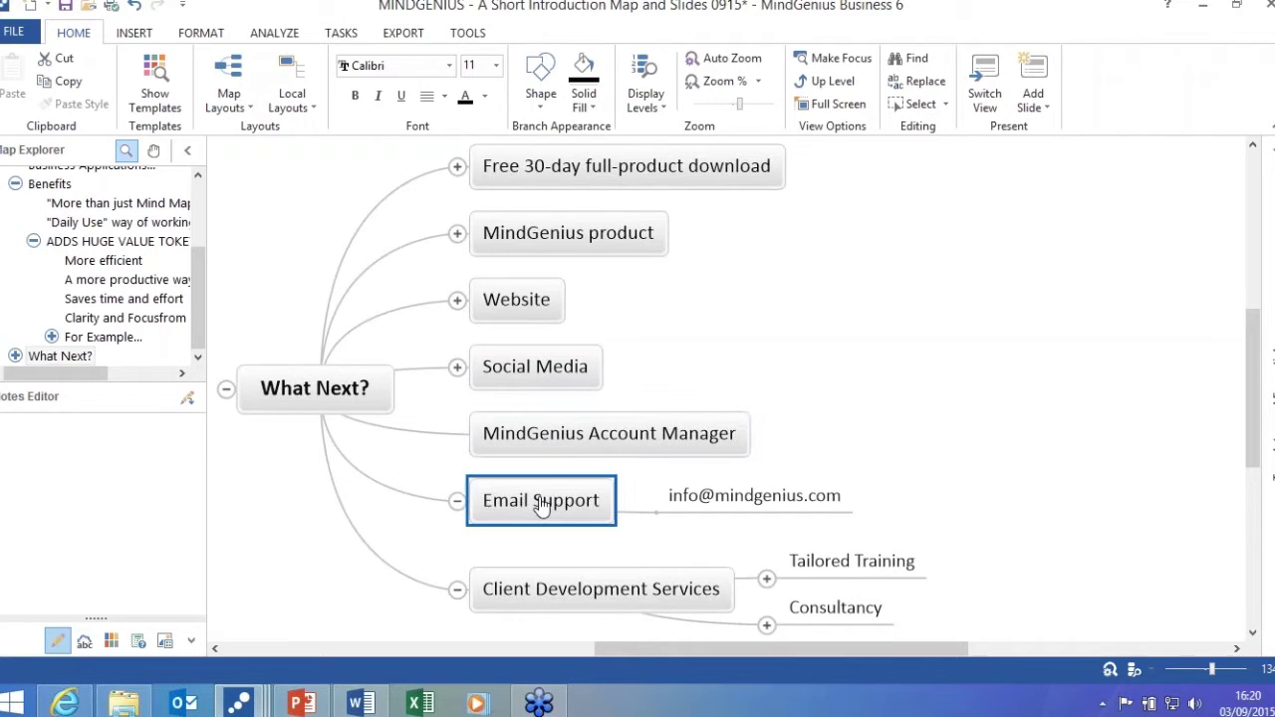
{"action": "left_click", "coordinate": [576, 593]}
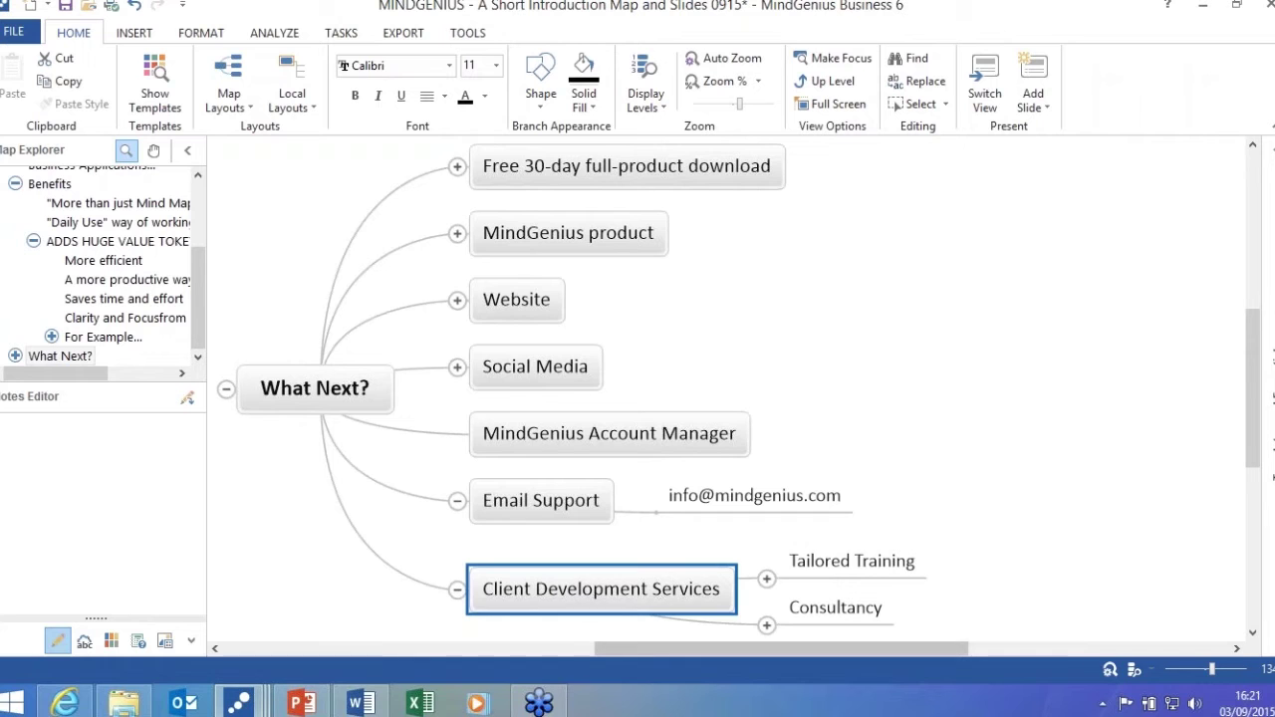
Switch to the PowerPoint webinar deck and show the closing Thank you slide.
{"action": "mouse_move", "coordinate": [308, 704]}
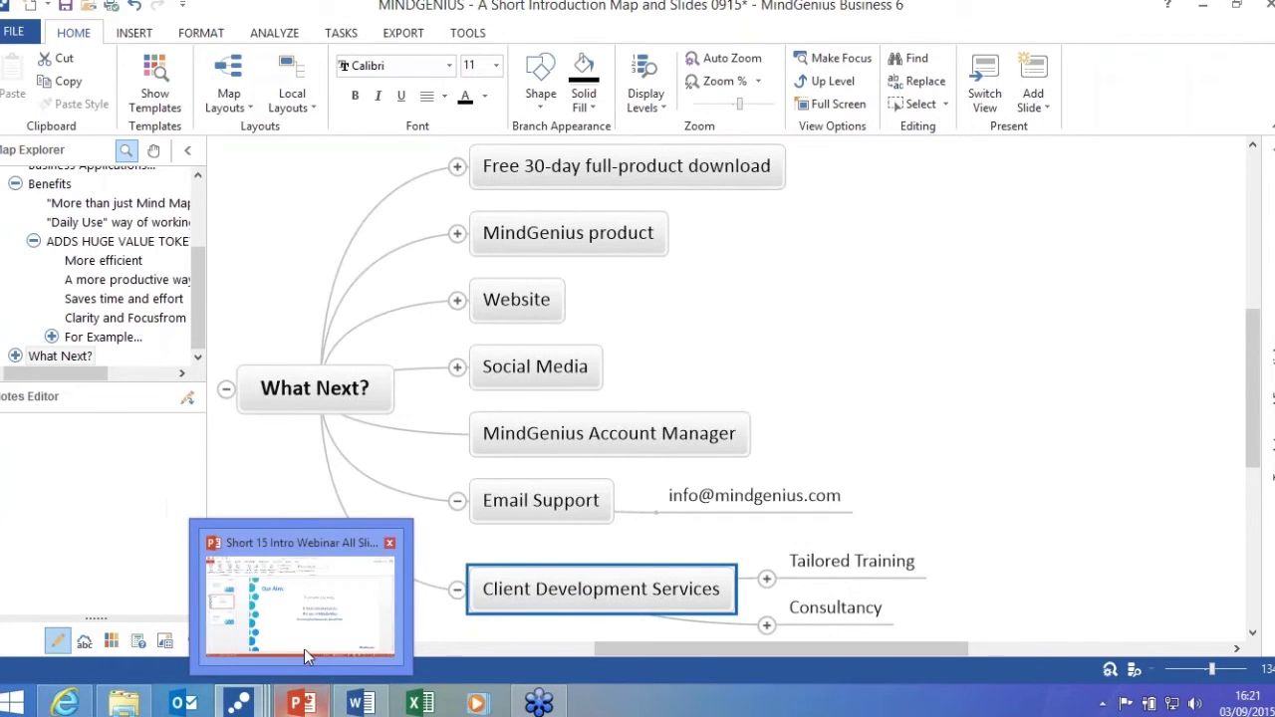
{"action": "left_click", "coordinate": [304, 649]}
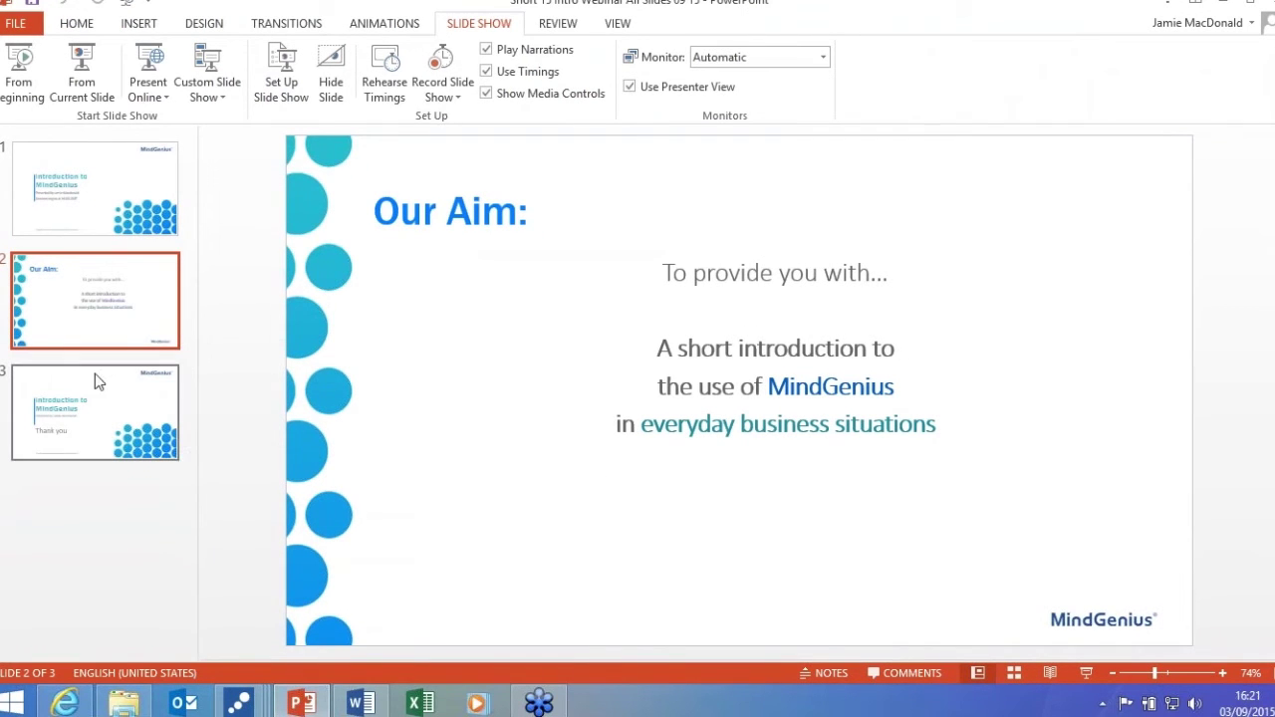
{"action": "left_click", "coordinate": [96, 389]}
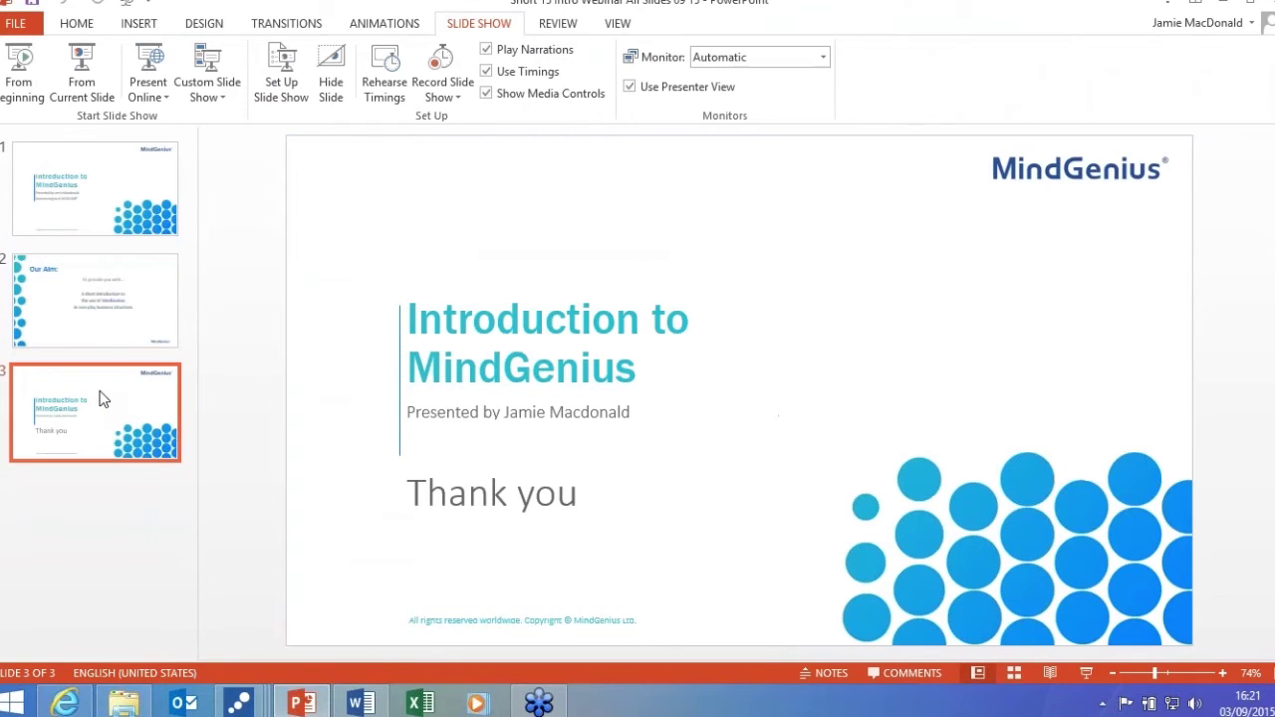